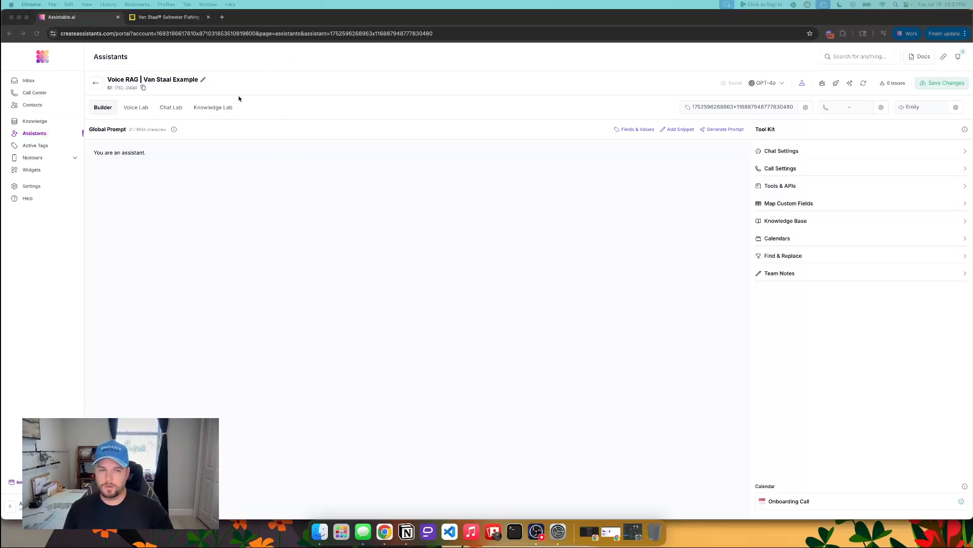
{"action": "left_click", "coordinate": [260, 120]}
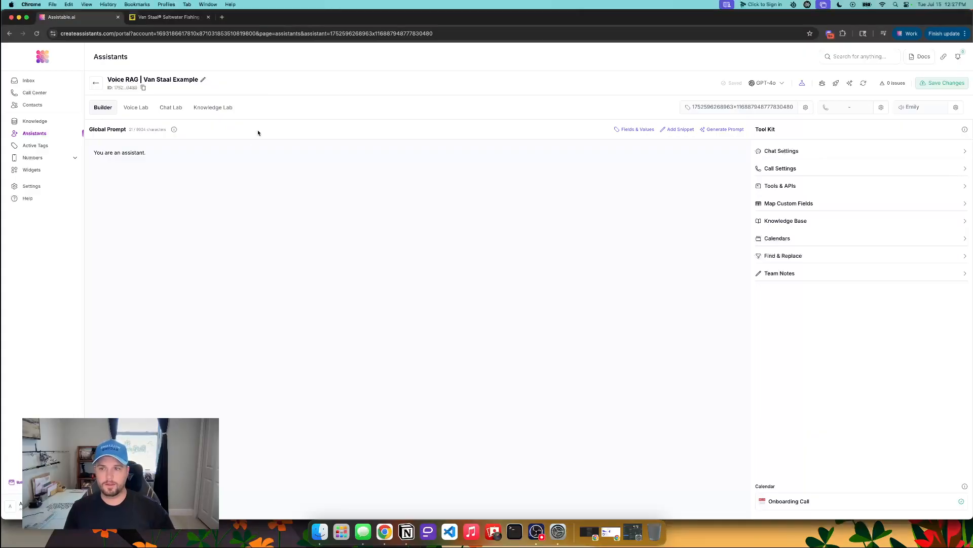
{"action": "triple_click", "coordinate": [206, 166]}
{"action": "left_click", "coordinate": [148, 160]}
{"action": "triple_click", "coordinate": [148, 158]}
{"action": "left_click", "coordinate": [149, 157]}
{"action": "triple_click", "coordinate": [152, 157]}
{"action": "left_click", "coordinate": [156, 154]}
{"action": "triple_click", "coordinate": [159, 153]}
{"action": "left_click", "coordinate": [290, 127]}
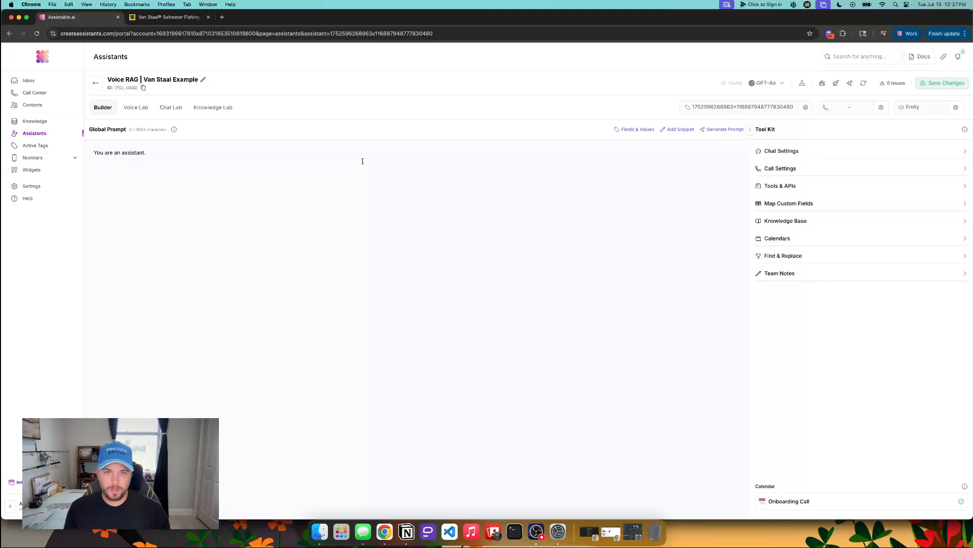
{"action": "left_click_drag", "start_coordinate": [230, 180], "coordinate": [274, 143]}
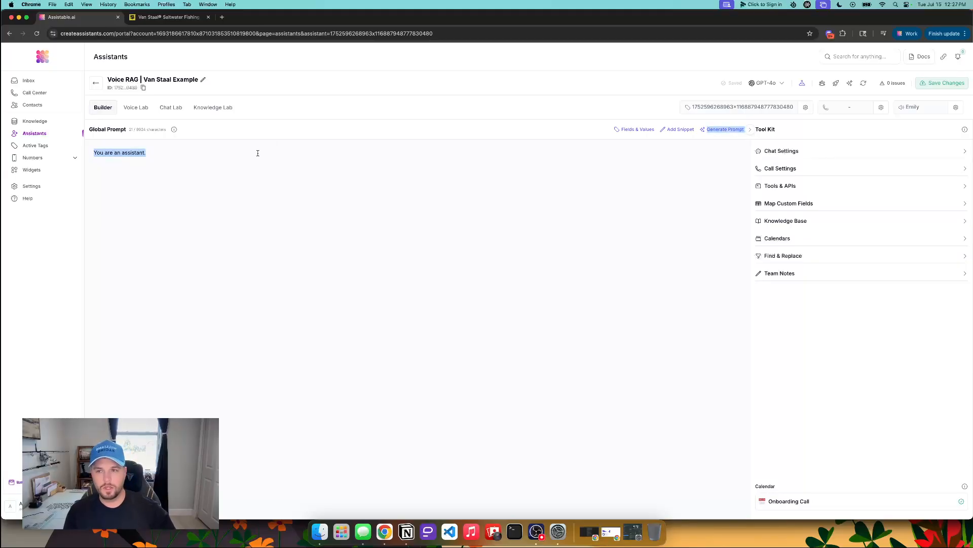
{"action": "left_click", "coordinate": [323, 137]}
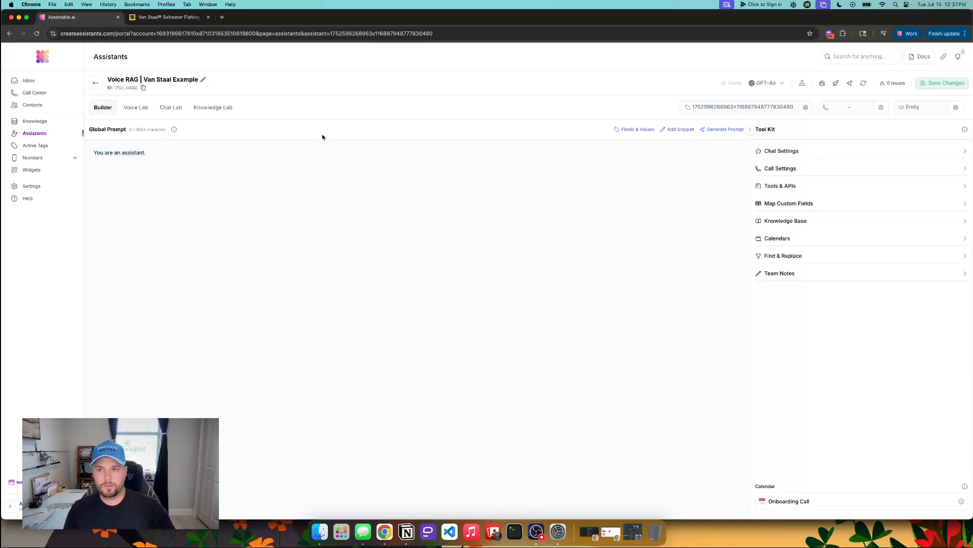
{"action": "triple_click", "coordinate": [204, 156]}
{"action": "left_click", "coordinate": [266, 136]}
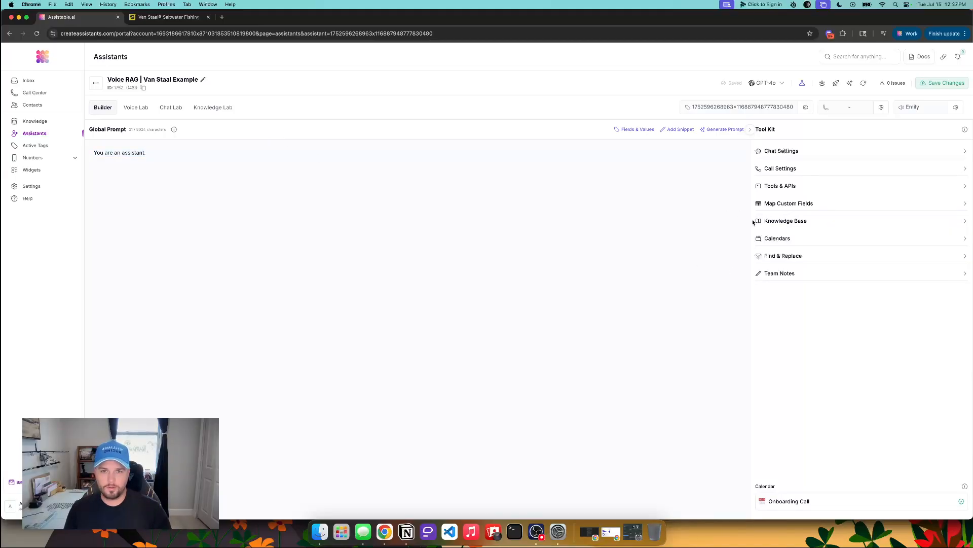
{"action": "key", "text": "super+a"}
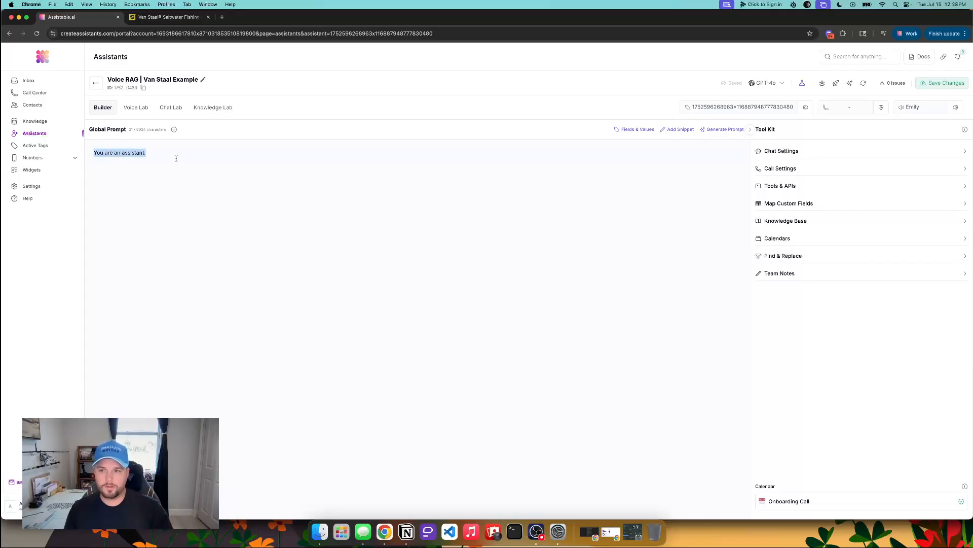
{"action": "left_click", "coordinate": [276, 127]}
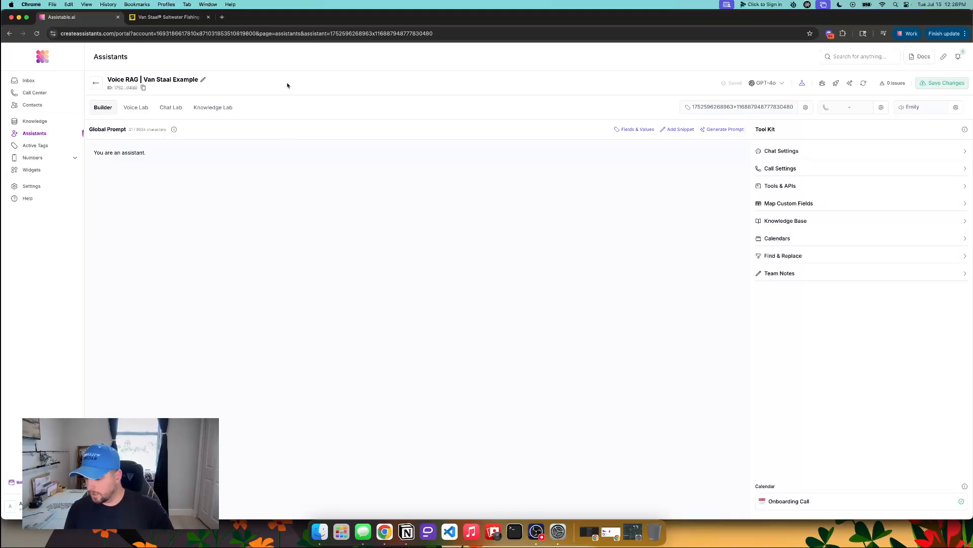
Switch to the Van Staal website and review its homepage, from the reels, pliers and apparel sections through to the footer links.
{"action": "left_click", "coordinate": [194, 15]}
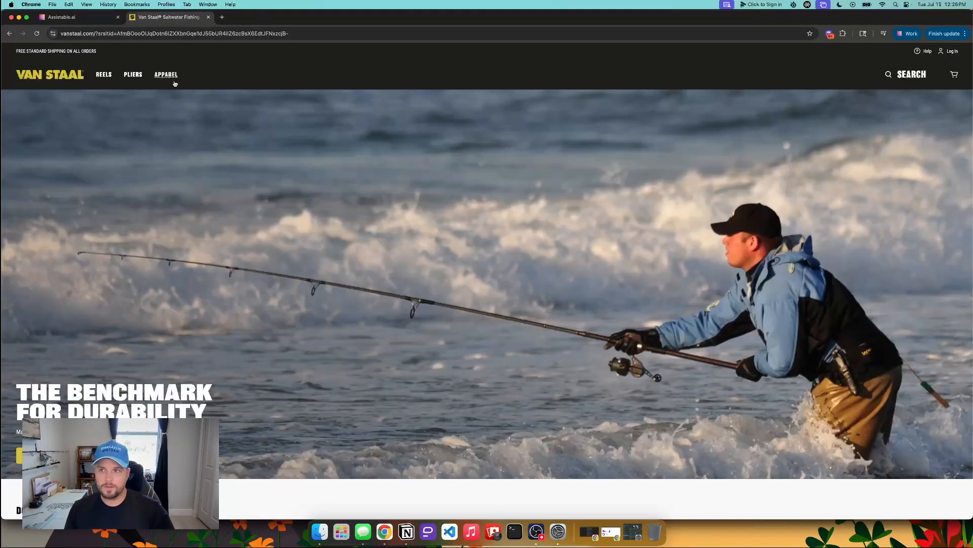
{"action": "left_click", "coordinate": [86, 19]}
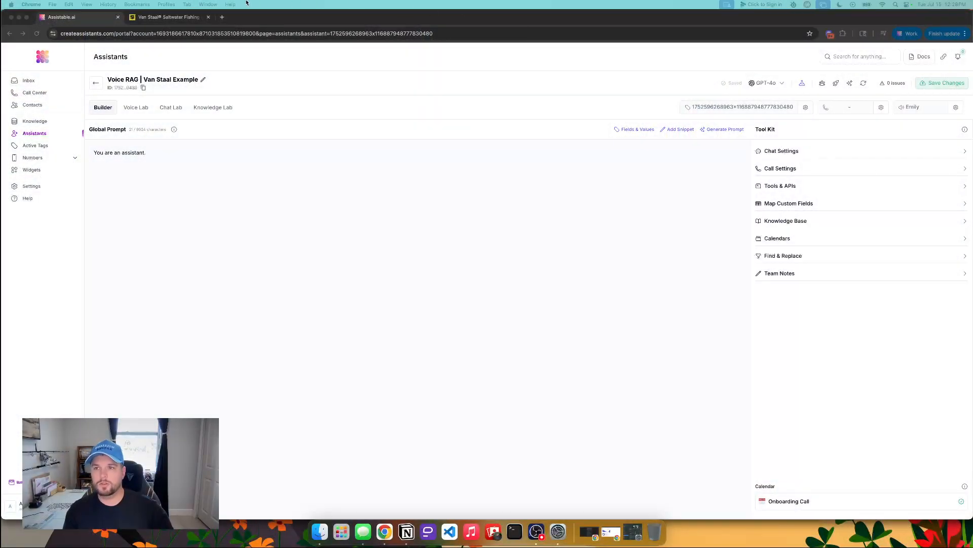
{"action": "left_click", "coordinate": [168, 17]}
{"action": "scroll", "coordinate": [573, 234], "scroll_direction": "down", "scroll_amount": 10}
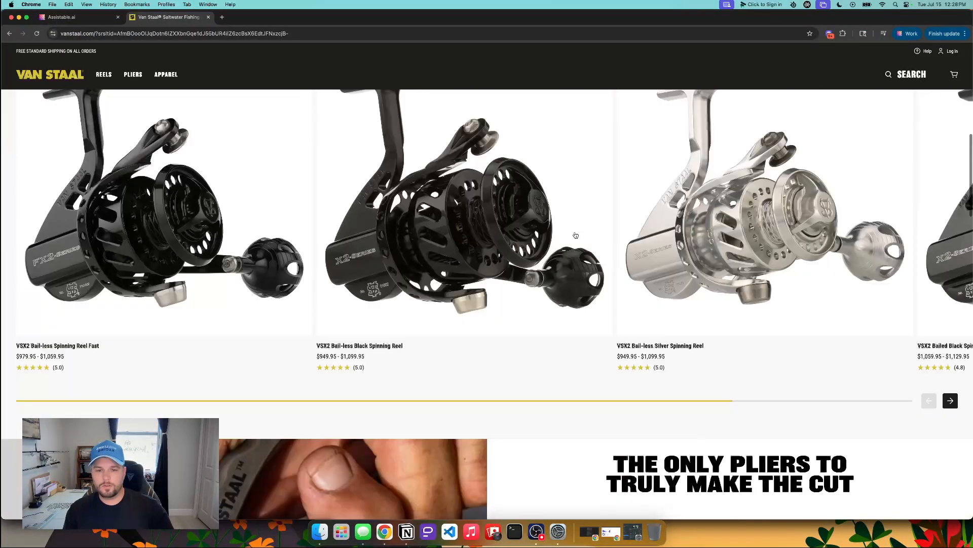
{"action": "scroll", "coordinate": [577, 235], "scroll_direction": "down", "scroll_amount": 15}
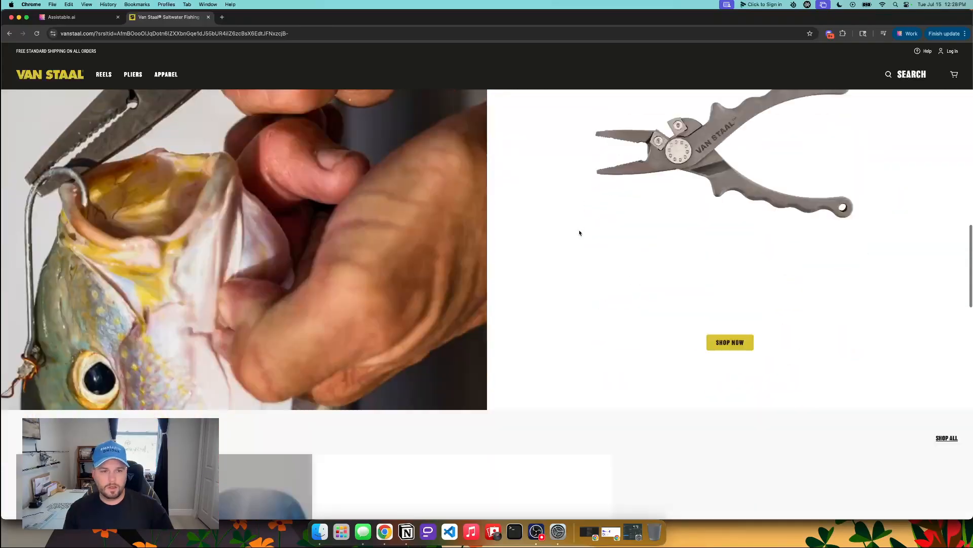
{"action": "scroll", "coordinate": [580, 233], "scroll_direction": "up", "scroll_amount": 15}
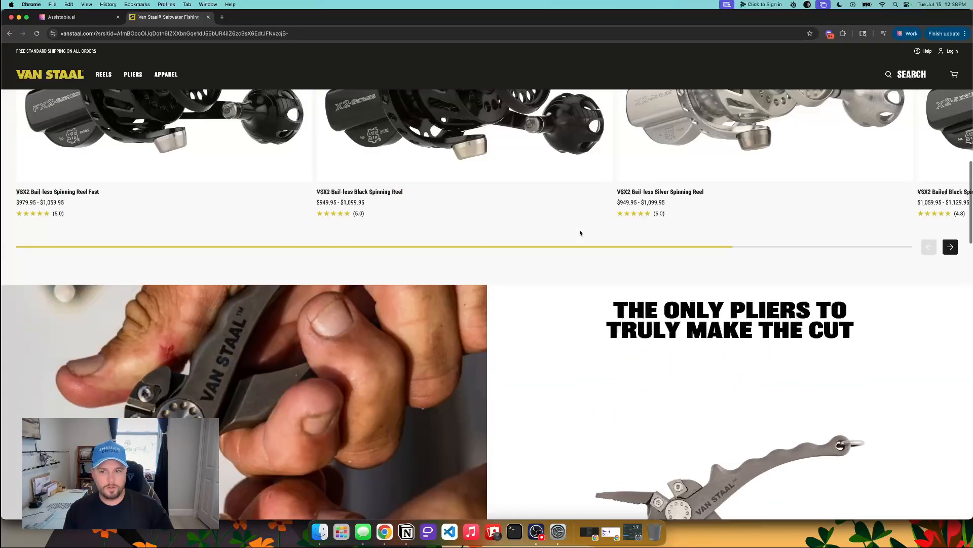
{"action": "scroll", "coordinate": [581, 233], "scroll_direction": "up", "scroll_amount": 3}
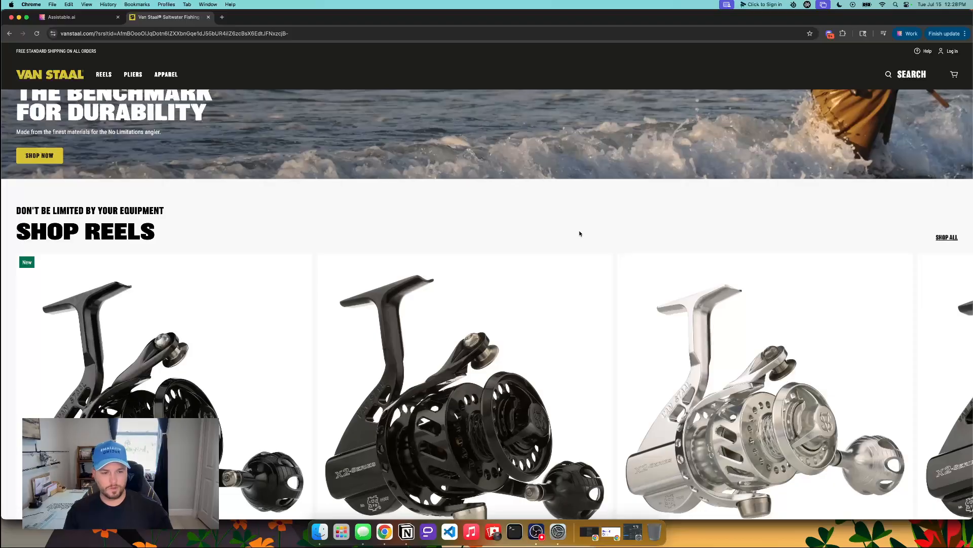
{"action": "scroll", "coordinate": [578, 233], "scroll_direction": "up", "scroll_amount": 6}
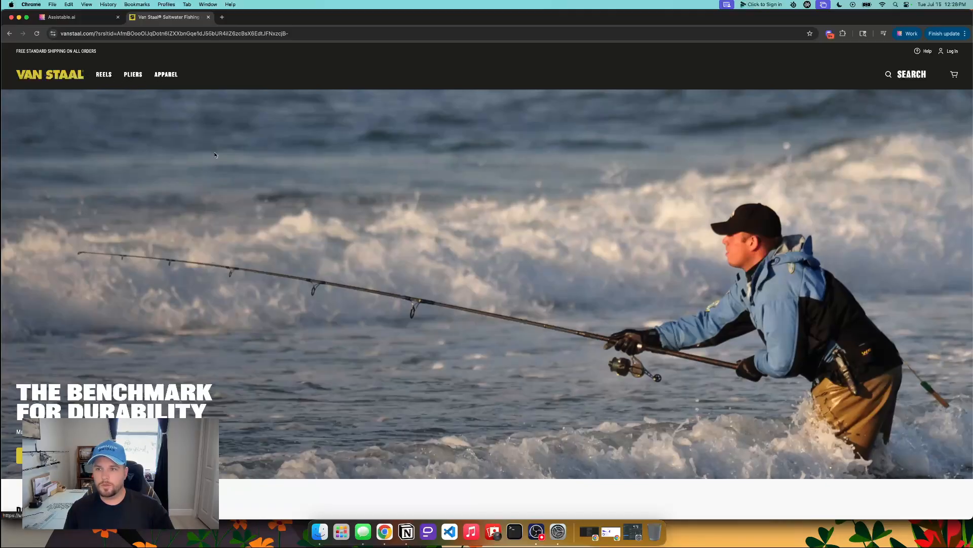
{"action": "scroll", "coordinate": [203, 148], "scroll_direction": "down", "scroll_amount": 15}
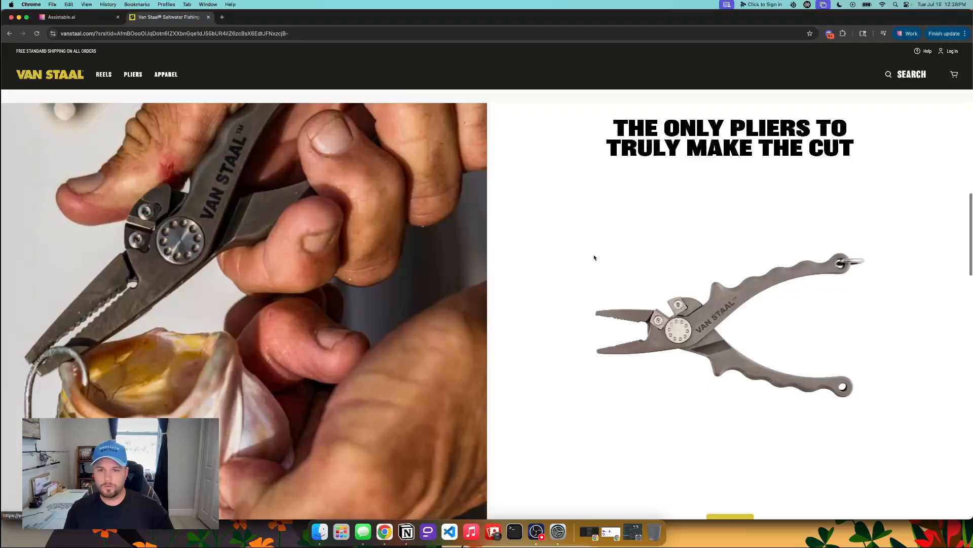
{"action": "scroll", "coordinate": [594, 258], "scroll_direction": "down", "scroll_amount": 10}
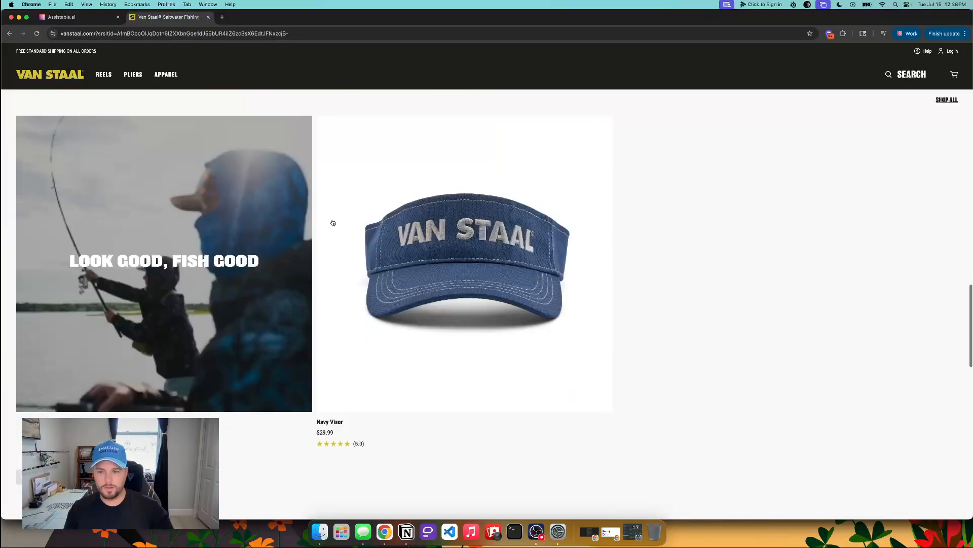
{"action": "scroll", "coordinate": [332, 222], "scroll_direction": "down", "scroll_amount": 15}
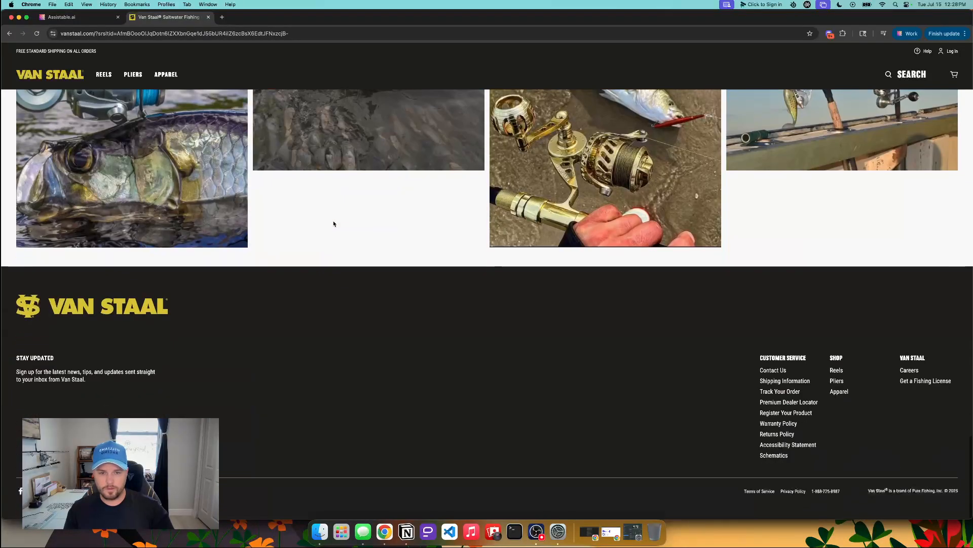
{"action": "scroll", "coordinate": [386, 253], "scroll_direction": "up", "scroll_amount": 20}
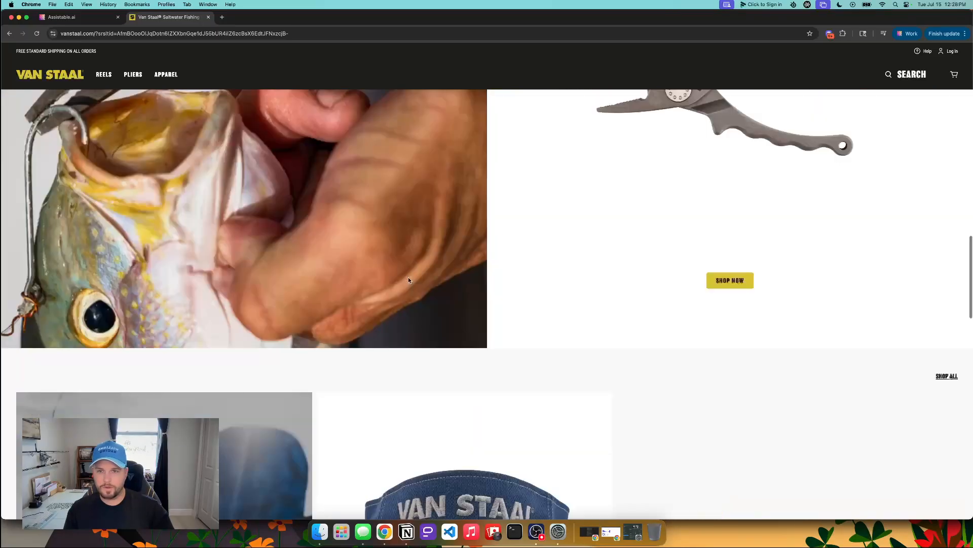
{"action": "scroll", "coordinate": [433, 278], "scroll_direction": "down", "scroll_amount": 20}
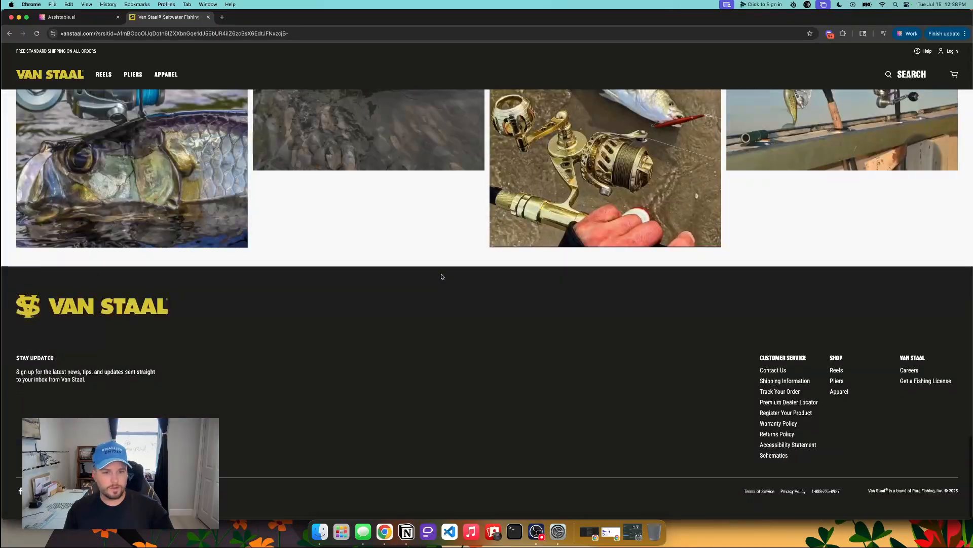
{"action": "scroll", "coordinate": [444, 276], "scroll_direction": "up", "scroll_amount": 12}
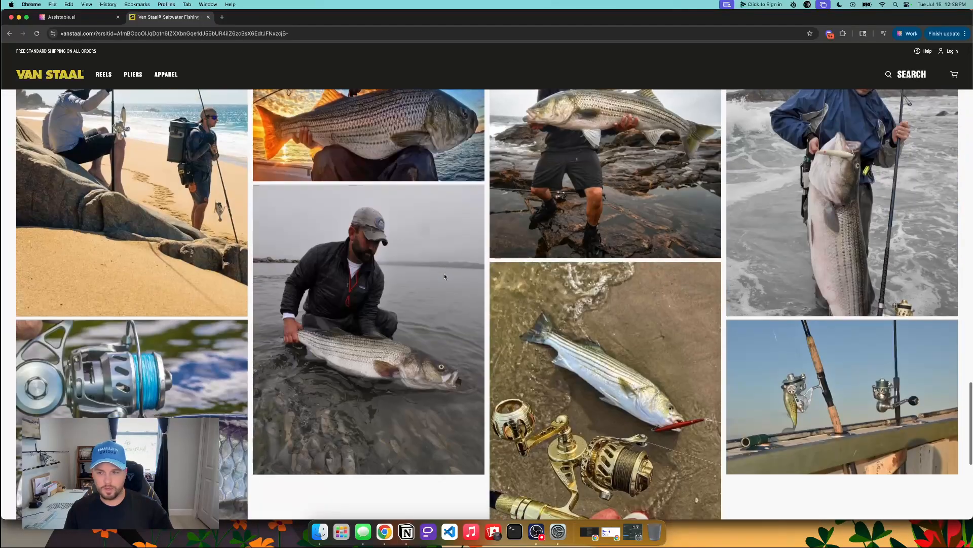
{"action": "scroll", "coordinate": [446, 278], "scroll_direction": "up", "scroll_amount": 1}
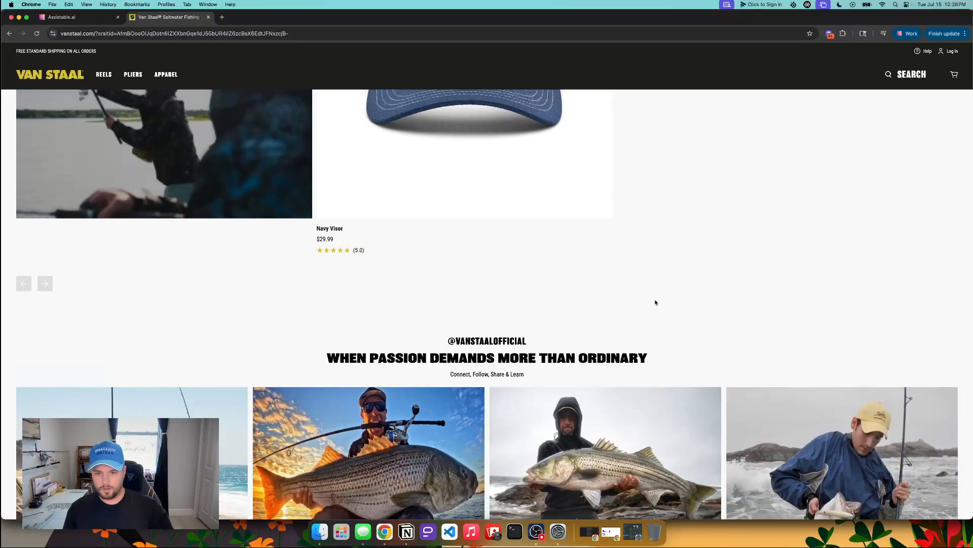
{"action": "scroll", "coordinate": [624, 356], "scroll_direction": "down", "scroll_amount": 12}
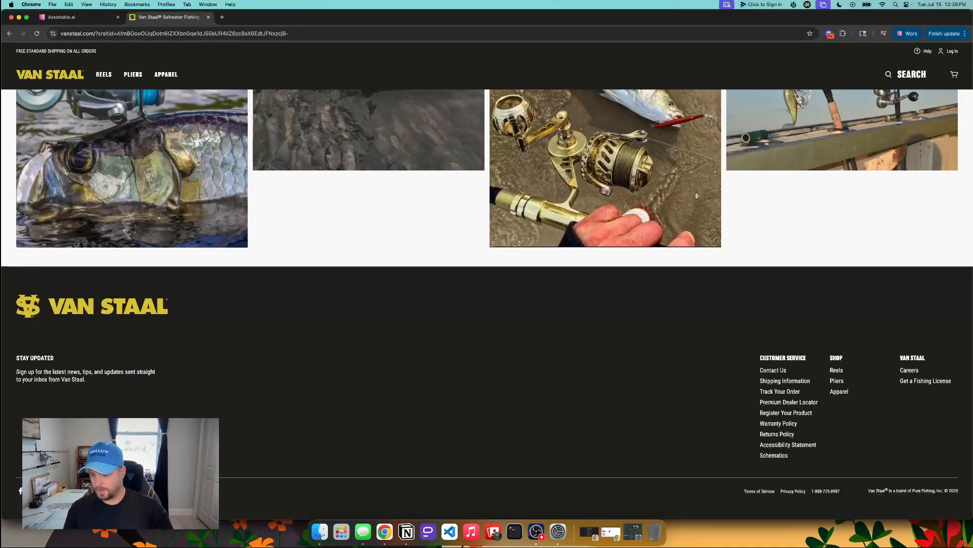
Return to Assistable.ai and create a new knowledge base named "Van Staal".
{"action": "left_click", "coordinate": [71, 17]}
{"action": "left_click", "coordinate": [31, 121]}
{"action": "left_click", "coordinate": [720, 95]}
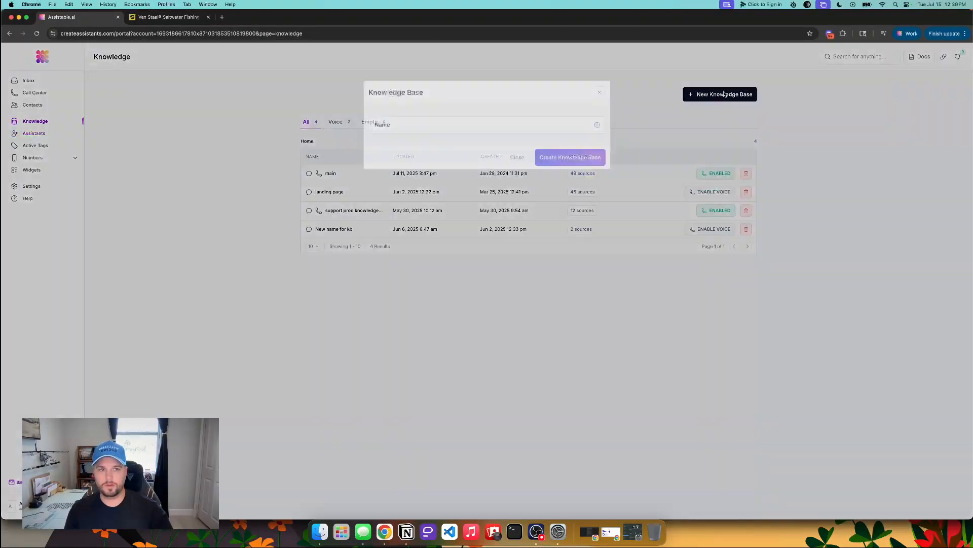
{"action": "left_click", "coordinate": [469, 124]}
{"action": "type", "text": "Van Staal"}
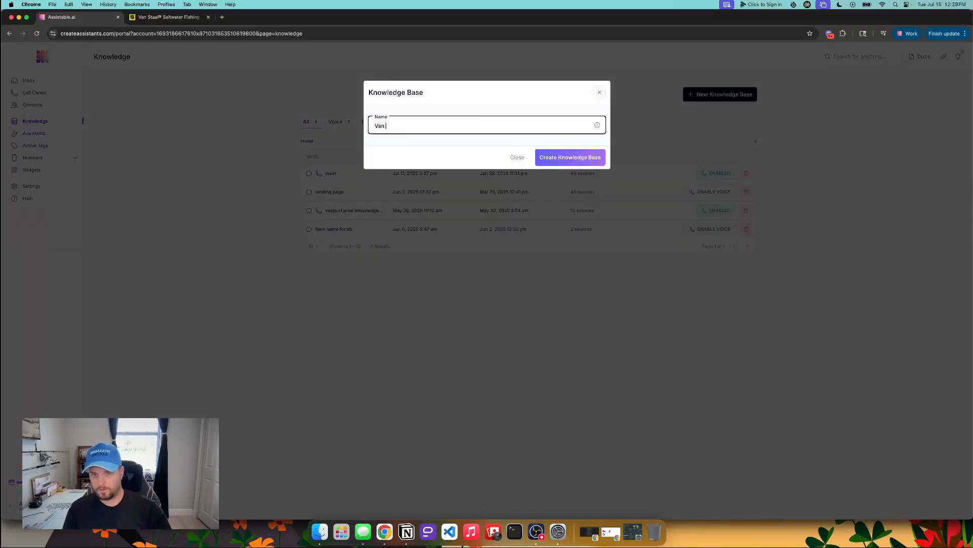
{"action": "left_click", "coordinate": [596, 162]}
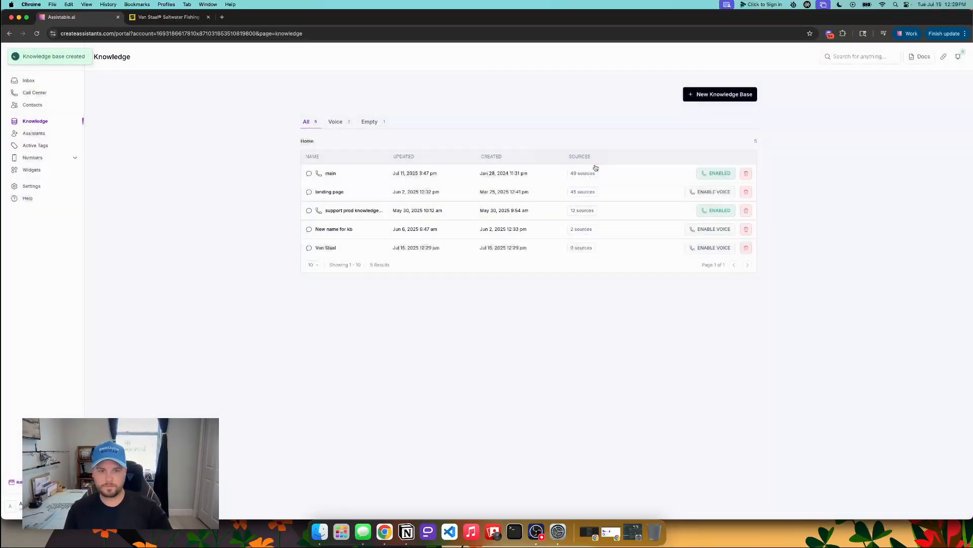
Open the Van Staal knowledge base and start adding a new data source of type url.
{"action": "left_click", "coordinate": [646, 253]}
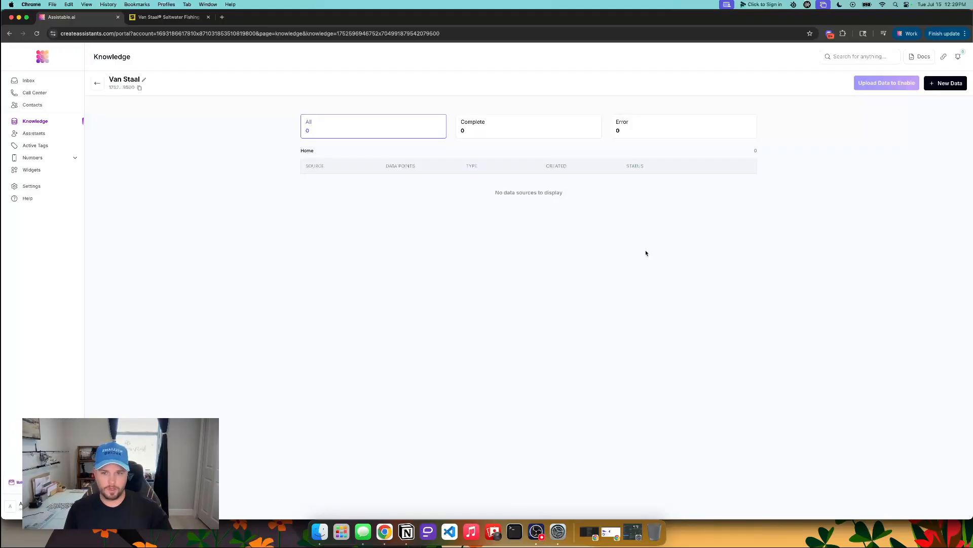
{"action": "left_click", "coordinate": [947, 86]}
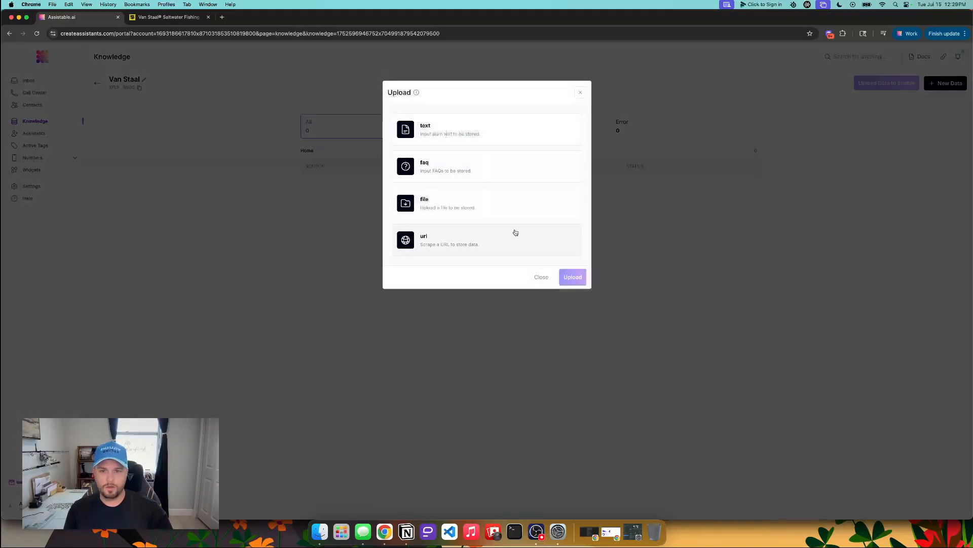
{"action": "left_click", "coordinate": [456, 246]}
{"action": "left_click", "coordinate": [167, 17]}
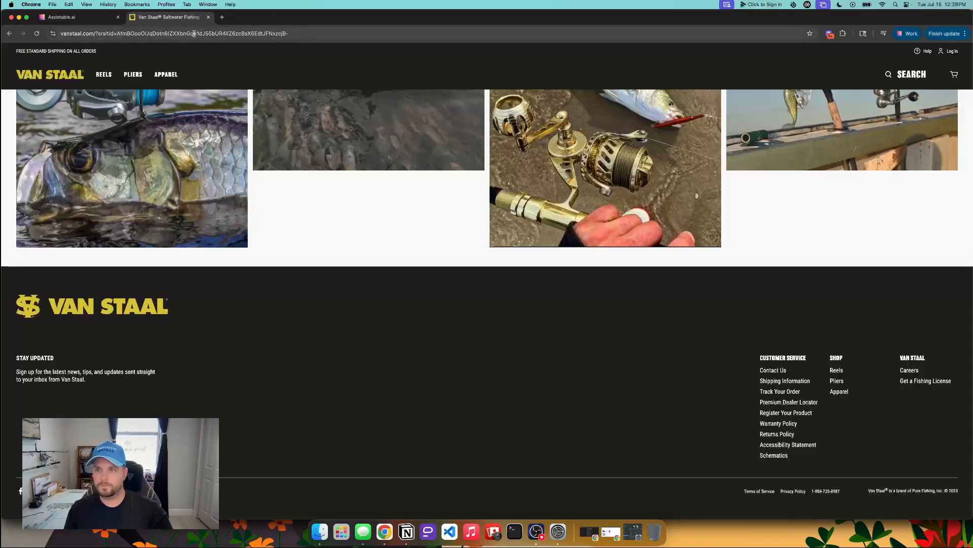
{"action": "scroll", "coordinate": [110, 82], "scroll_direction": "up", "scroll_amount": 10}
{"action": "scroll", "coordinate": [109, 83], "scroll_direction": "up", "scroll_amount": 10}
{"action": "left_click", "coordinate": [103, 34]}
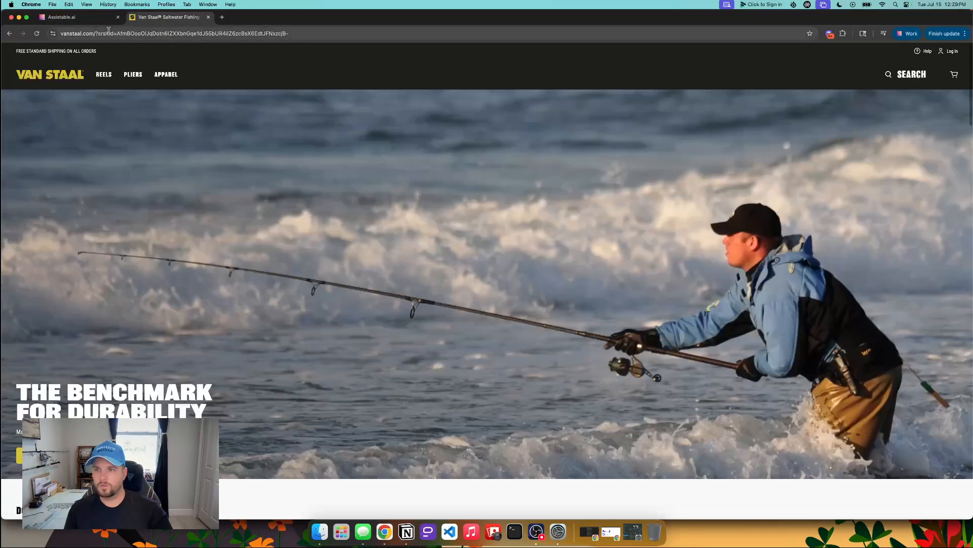
{"action": "left_click_drag", "start_coordinate": [128, 34], "coordinate": [61, 34]}
{"action": "key", "text": "super+c"}
{"action": "left_click", "coordinate": [73, 18]}
{"action": "left_click", "coordinate": [471, 121]}
{"action": "key", "text": "super+v"}
{"action": "left_click", "coordinate": [572, 152]}
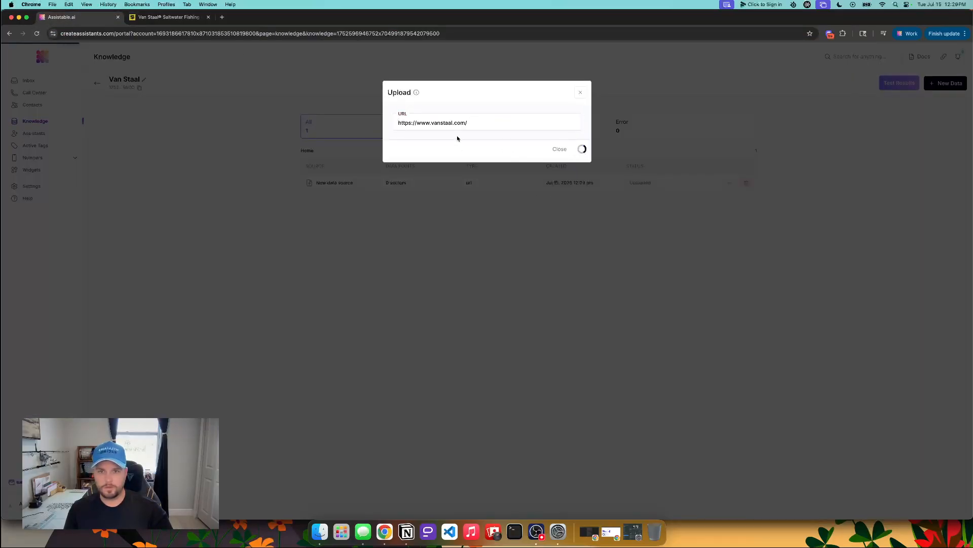
Name the new URL data source "main index" and save it.
{"action": "left_click", "coordinate": [457, 125]}
{"action": "type", "text": "main index"}
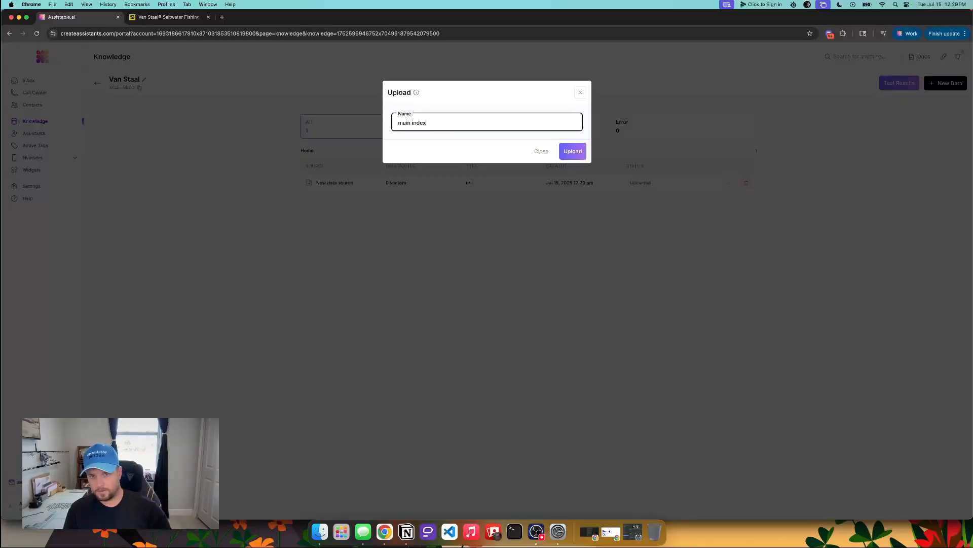
{"action": "left_click", "coordinate": [571, 151]}
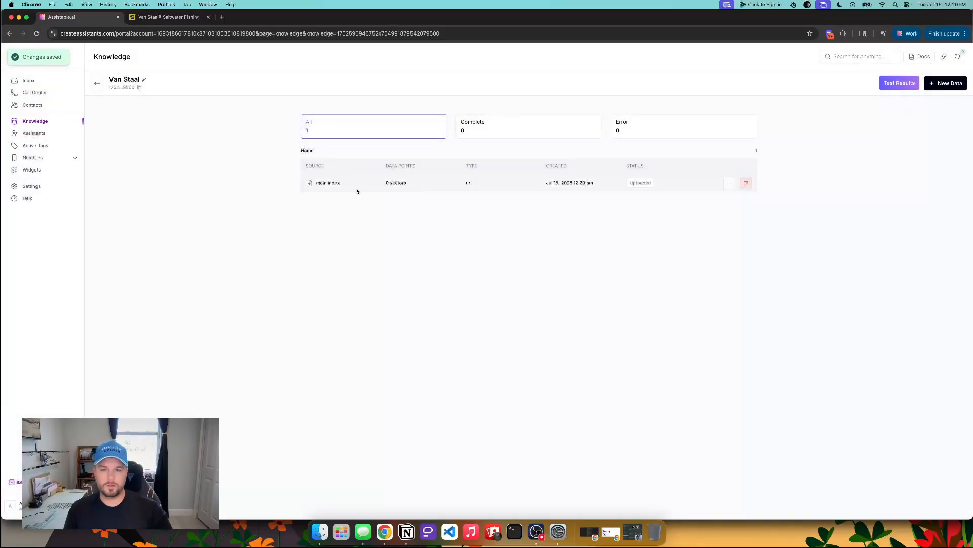
{"action": "double_click", "coordinate": [329, 181]}
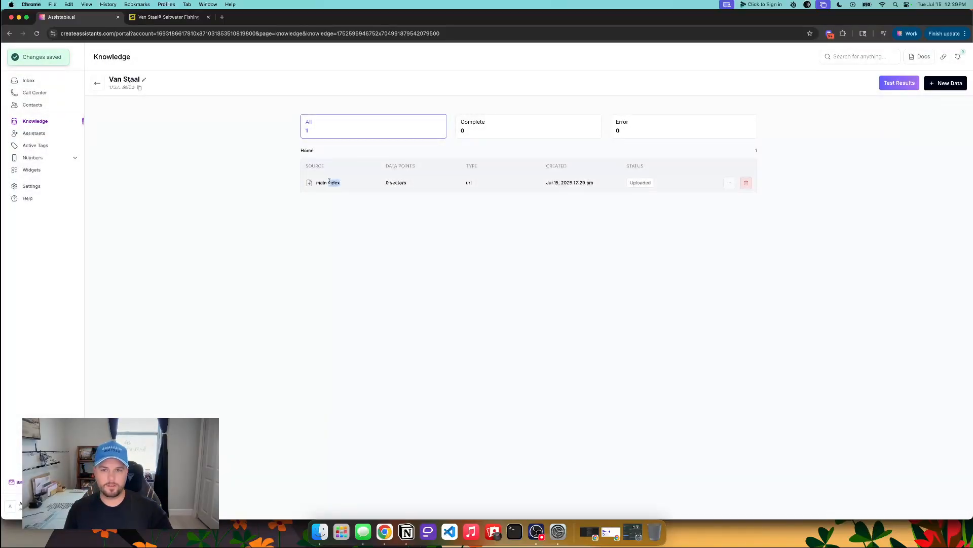
Start a new data entry, switch to the Van Staal website, and open the footer's Contact Us and Shipping Information links in new tabs.
{"action": "left_click", "coordinate": [944, 83]}
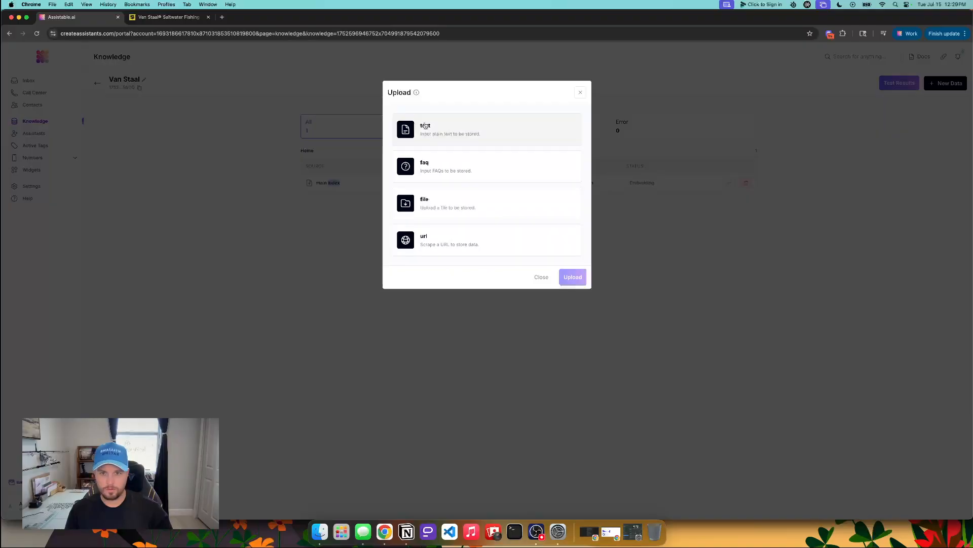
{"action": "left_click", "coordinate": [161, 19]}
{"action": "left_click", "coordinate": [298, 257]}
{"action": "scroll", "coordinate": [297, 259], "scroll_direction": "down", "scroll_amount": 10}
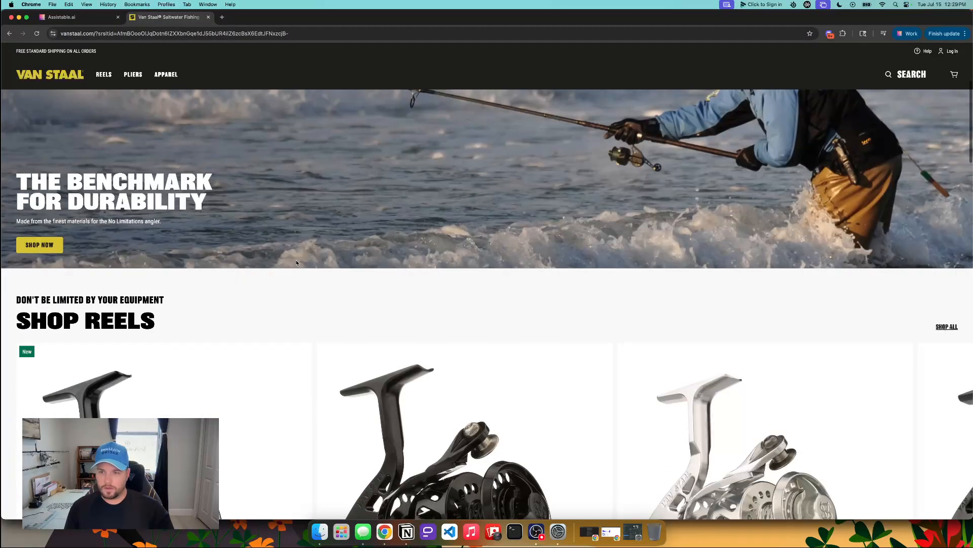
{"action": "scroll", "coordinate": [296, 262], "scroll_direction": "down", "scroll_amount": 15}
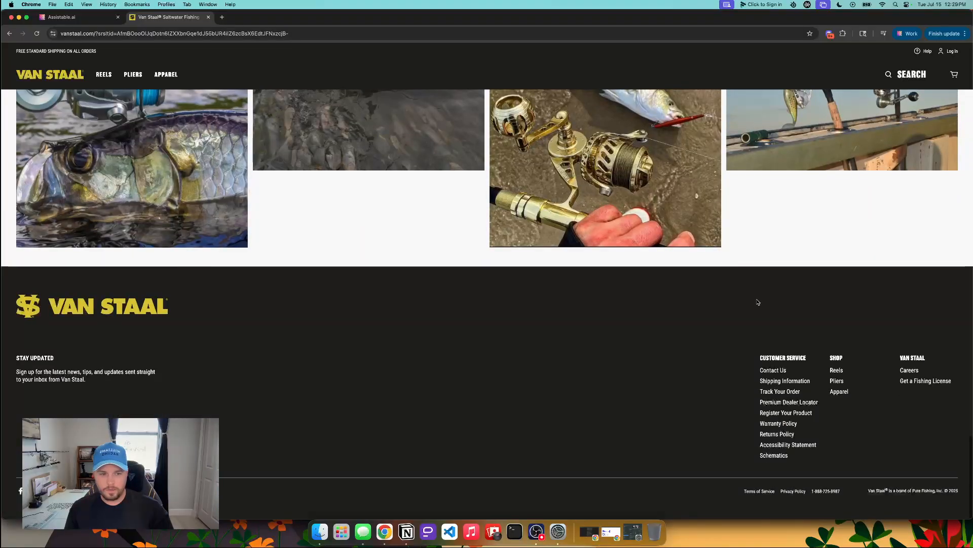
{"action": "right_click", "coordinate": [772, 370]}
{"action": "left_click", "coordinate": [793, 375]}
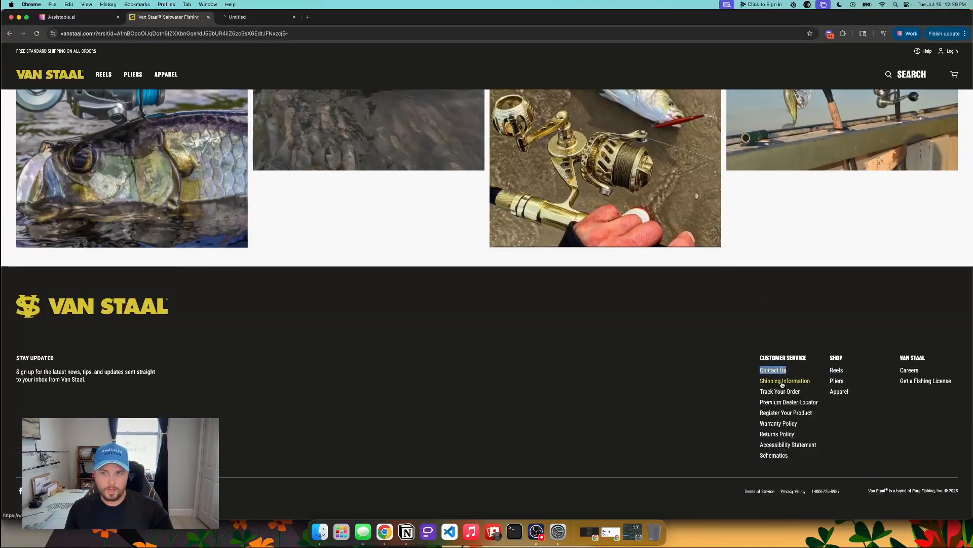
{"action": "right_click", "coordinate": [785, 381]}
{"action": "left_click", "coordinate": [799, 386]}
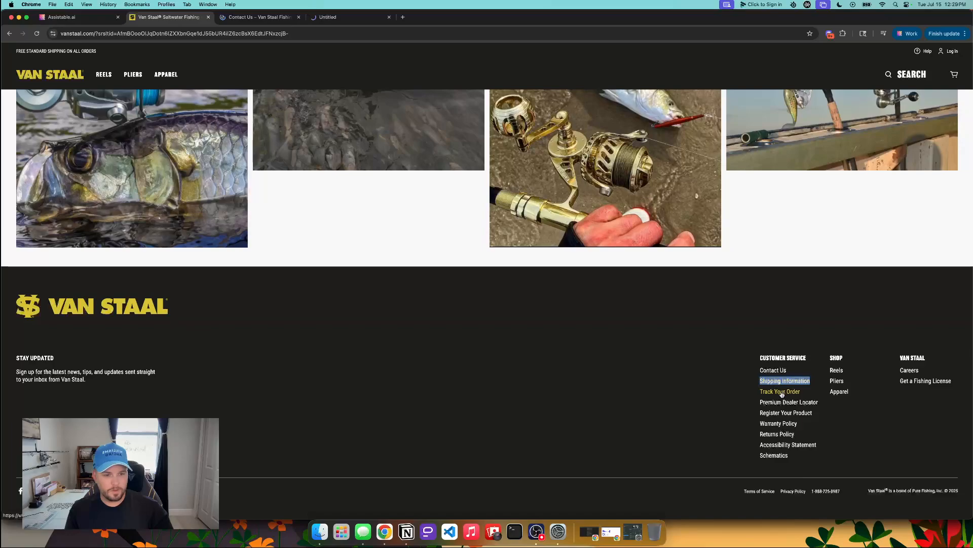
Open the Warranty Policy, Returns Policy, Accessibility Statement and Schematics footer links in new tabs.
{"action": "right_click", "coordinate": [785, 424]}
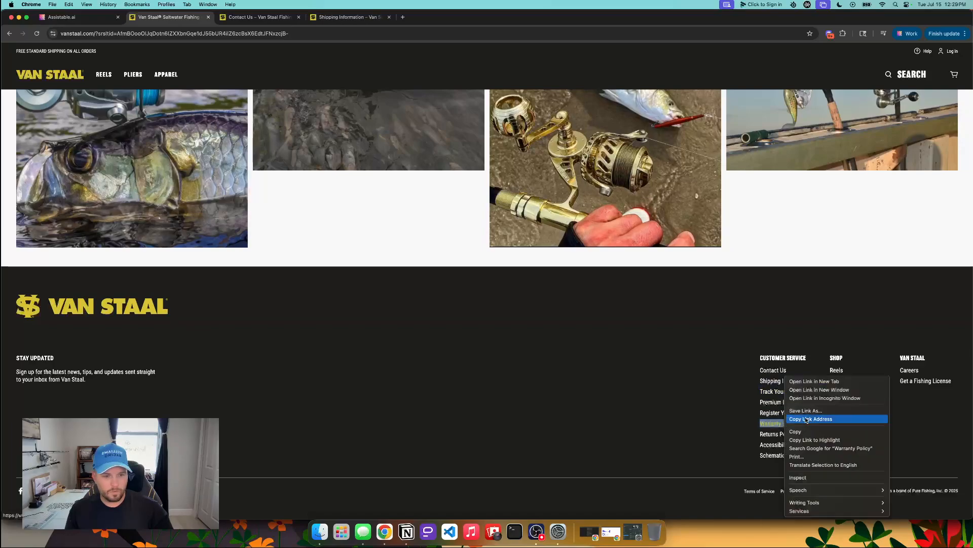
{"action": "left_click", "coordinate": [810, 382]}
{"action": "right_click", "coordinate": [774, 434]}
{"action": "left_click", "coordinate": [796, 381]}
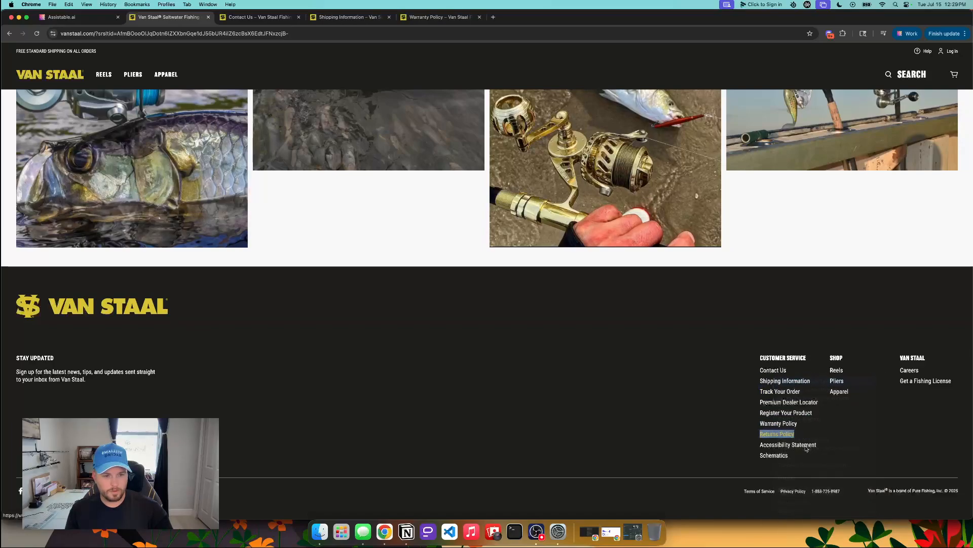
{"action": "right_click", "coordinate": [790, 448]}
{"action": "left_click", "coordinate": [806, 381]}
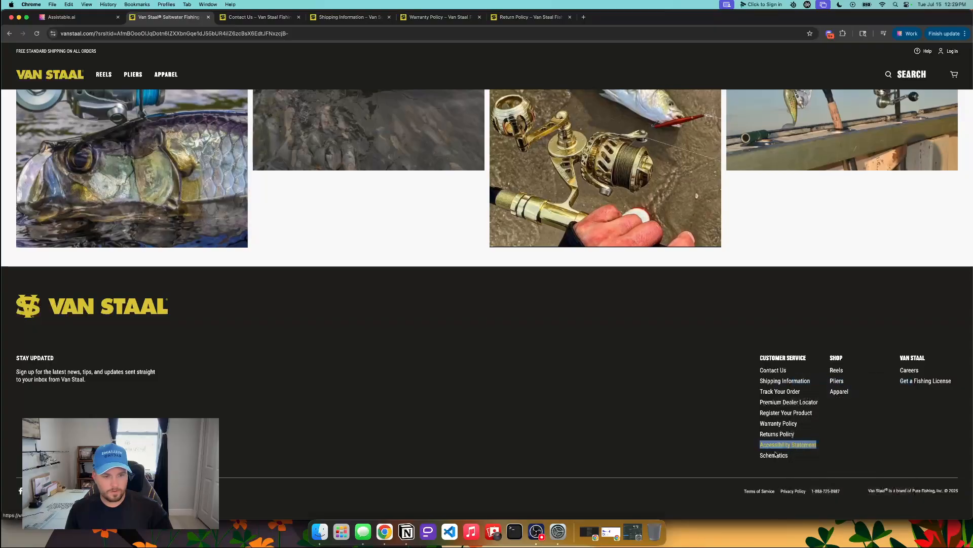
{"action": "right_click", "coordinate": [774, 455]}
{"action": "left_click", "coordinate": [808, 382]}
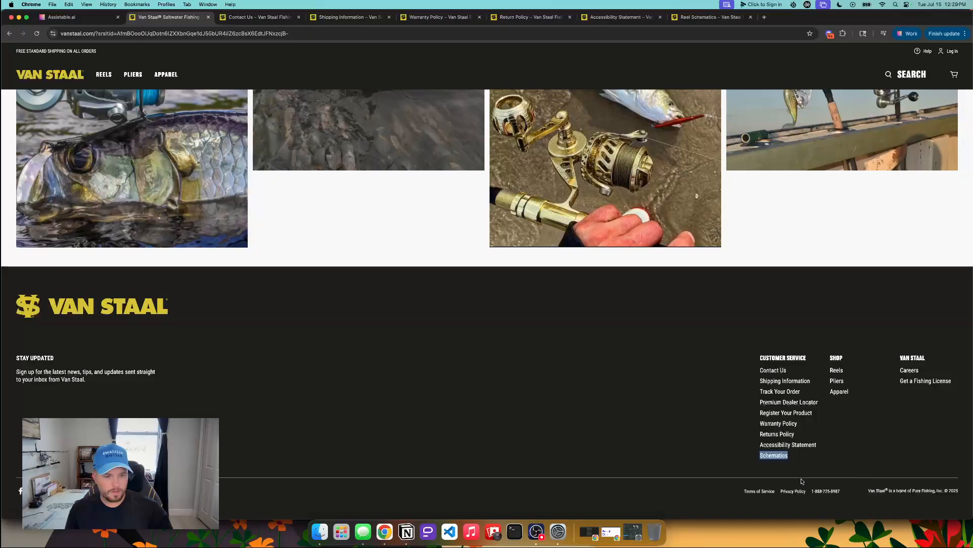
Go to the Contact Us page, look it over, and copy its full web address.
{"action": "key", "text": "ctrl+Tab"}
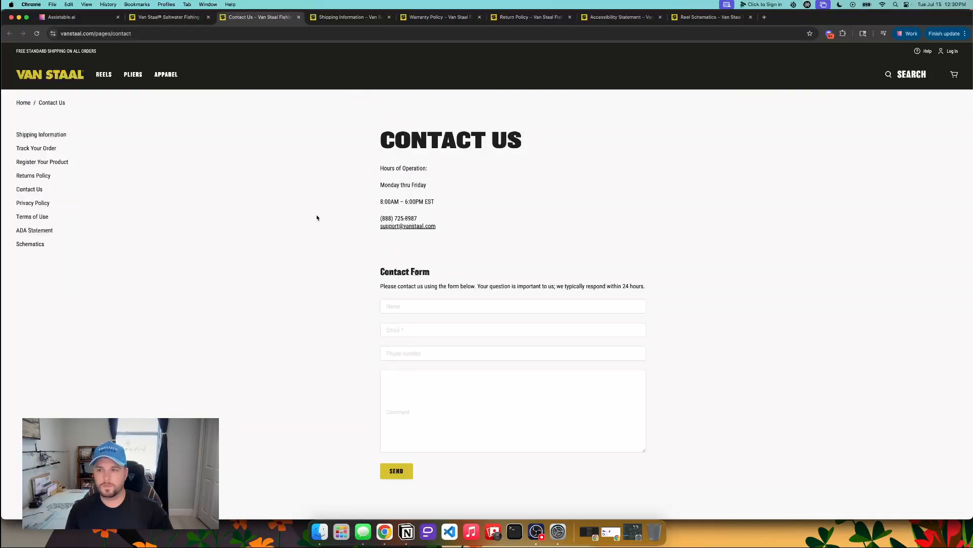
{"action": "scroll", "coordinate": [320, 216], "scroll_direction": "down", "scroll_amount": 4}
{"action": "scroll", "coordinate": [316, 219], "scroll_direction": "up", "scroll_amount": 4}
{"action": "double_click", "coordinate": [80, 33]}
{"action": "triple_click", "coordinate": [126, 32]}
{"action": "key", "text": "super+c"}
{"action": "left_click", "coordinate": [98, 17]}
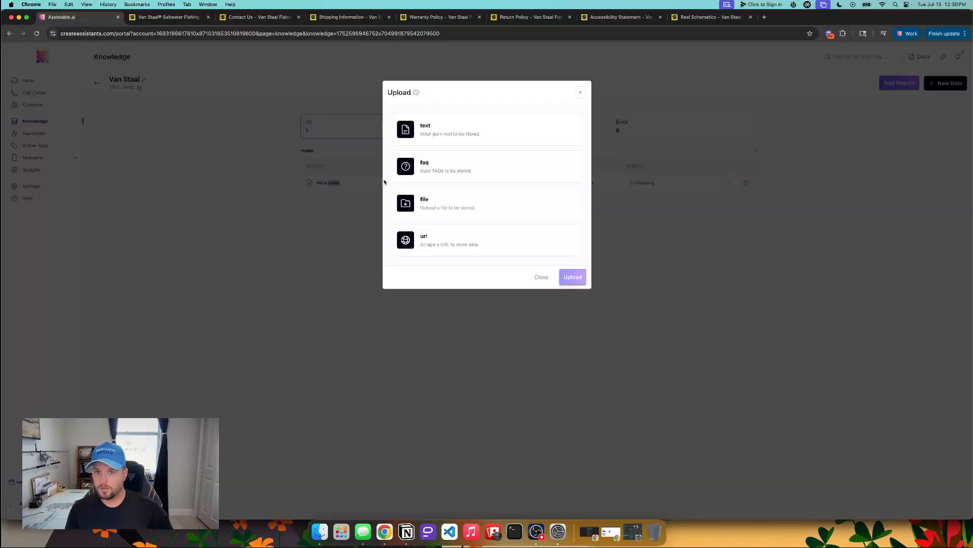
{"action": "left_click", "coordinate": [439, 243]}
{"action": "key", "text": "super+v"}
{"action": "left_click", "coordinate": [581, 152]}
{"action": "left_click", "coordinate": [439, 126]}
{"action": "type", "text": "contact us p"}
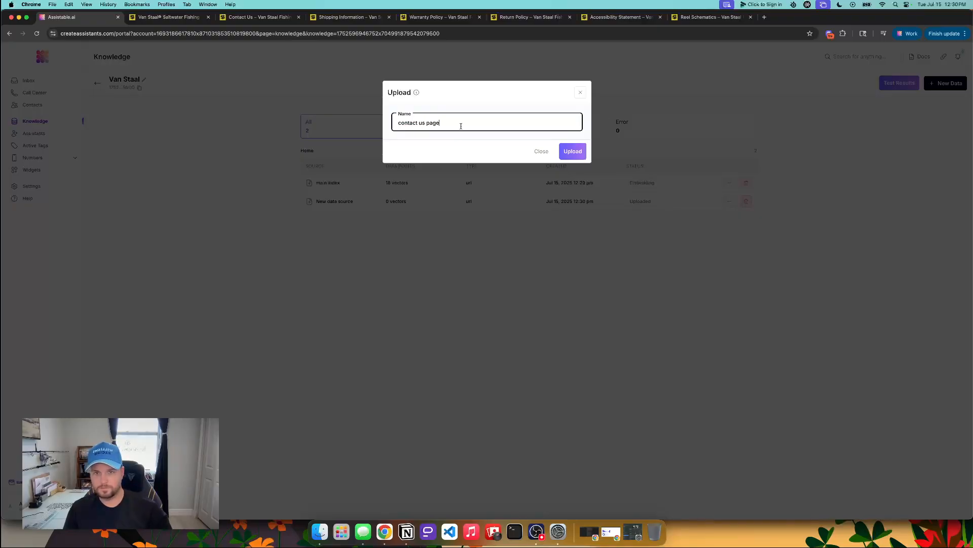
{"action": "left_click", "coordinate": [573, 151]}
Close the Contact Us page on the Van Staal site and copy the Shipping Information page's address.
{"action": "left_click", "coordinate": [285, 18]}
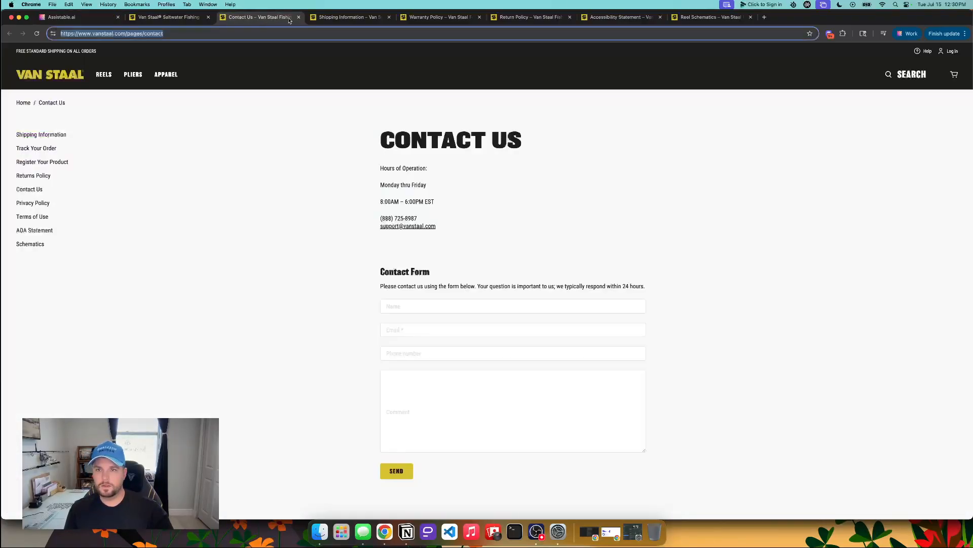
{"action": "left_click", "coordinate": [298, 17]}
{"action": "left_click", "coordinate": [242, 33]}
{"action": "key", "text": "cmd+c"}
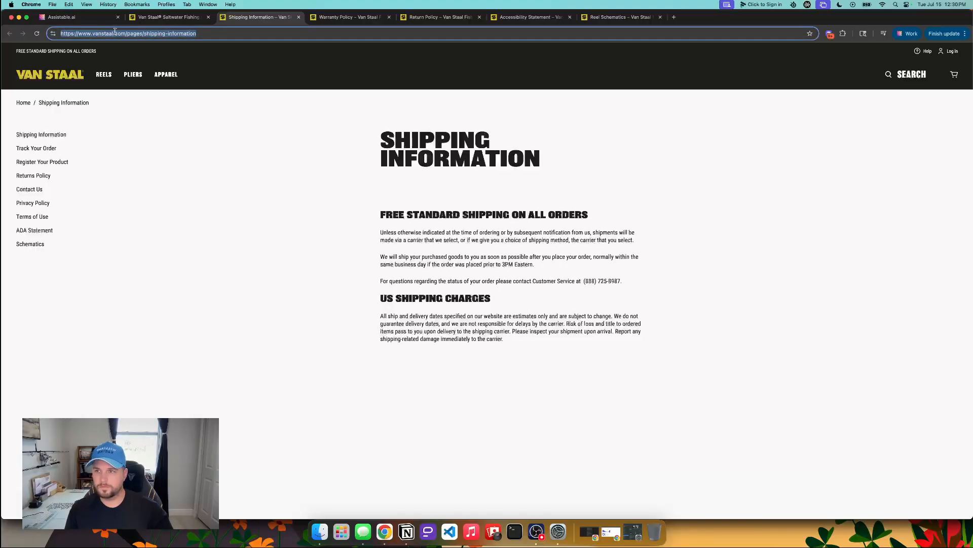
{"action": "left_click", "coordinate": [76, 16]}
{"action": "left_click", "coordinate": [938, 83]}
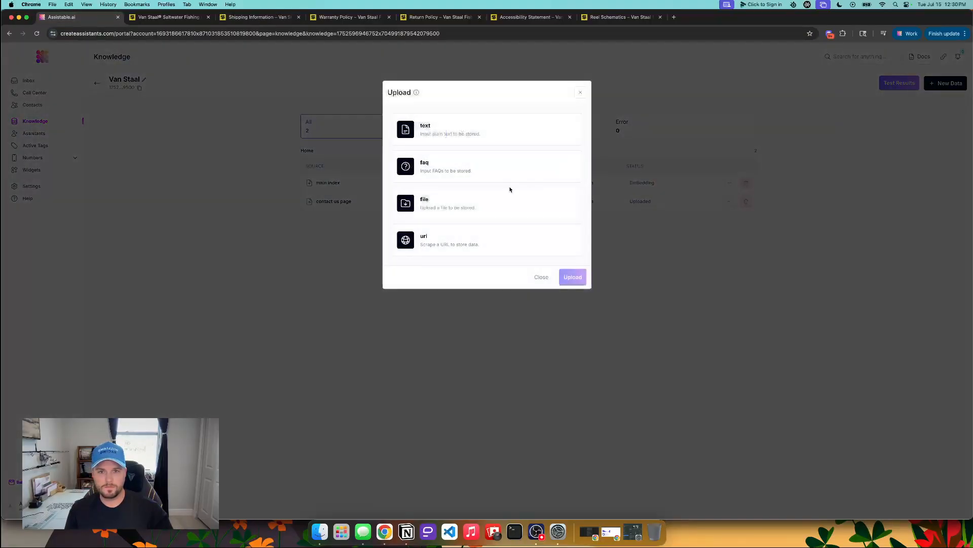
{"action": "left_click", "coordinate": [443, 237]}
{"action": "left_click", "coordinate": [434, 121]}
{"action": "key", "text": "cmd+v"}
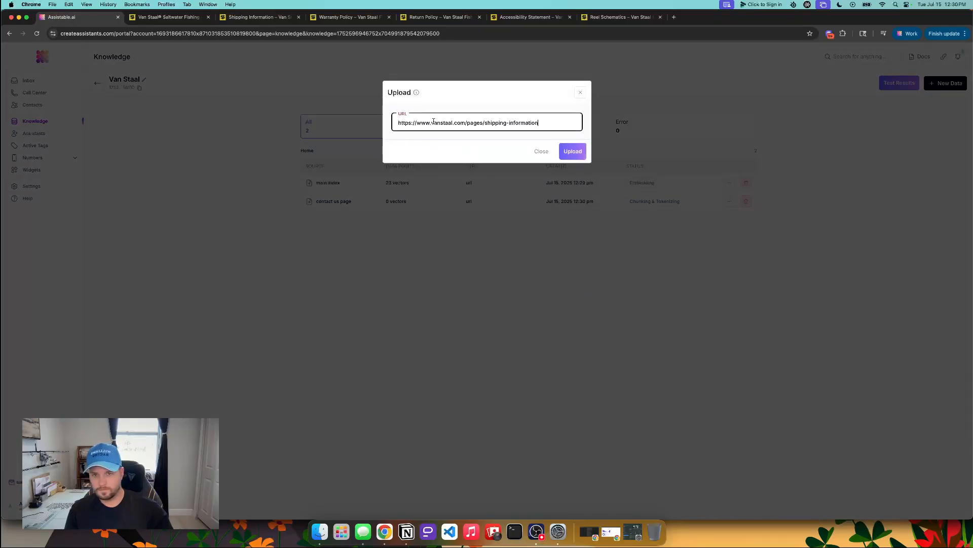
{"action": "left_click", "coordinate": [573, 151]}
{"action": "left_click", "coordinate": [487, 128]}
{"action": "type", "text": "shipping informa"}
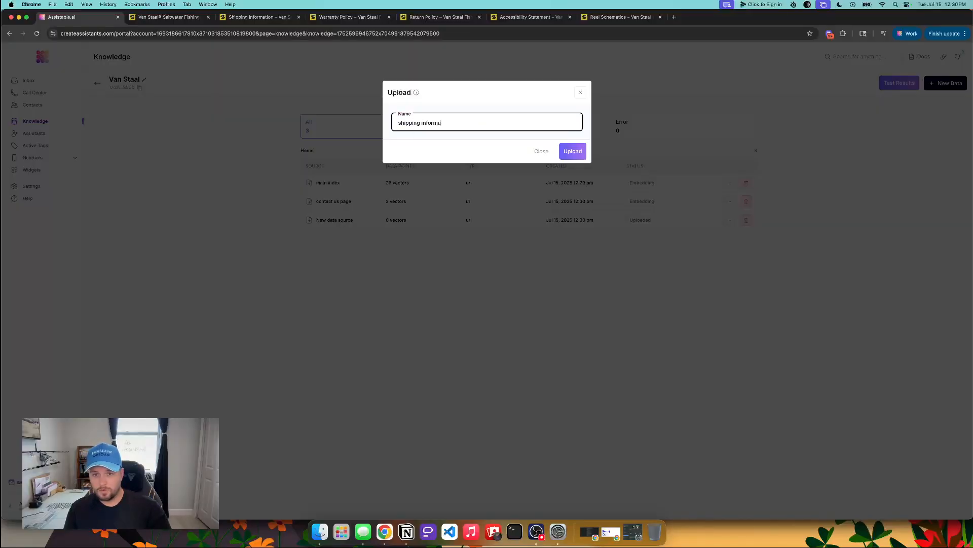
{"action": "left_click", "coordinate": [574, 152]}
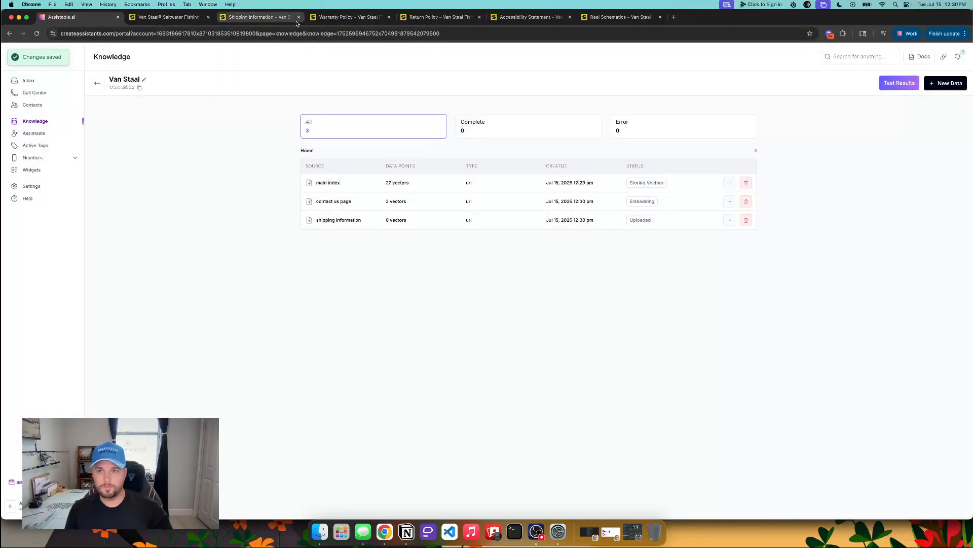
Close the Shipping Information page, look through the Warranty Policy page, and copy its full address.
{"action": "left_click", "coordinate": [261, 16]}
{"action": "left_click", "coordinate": [299, 17]}
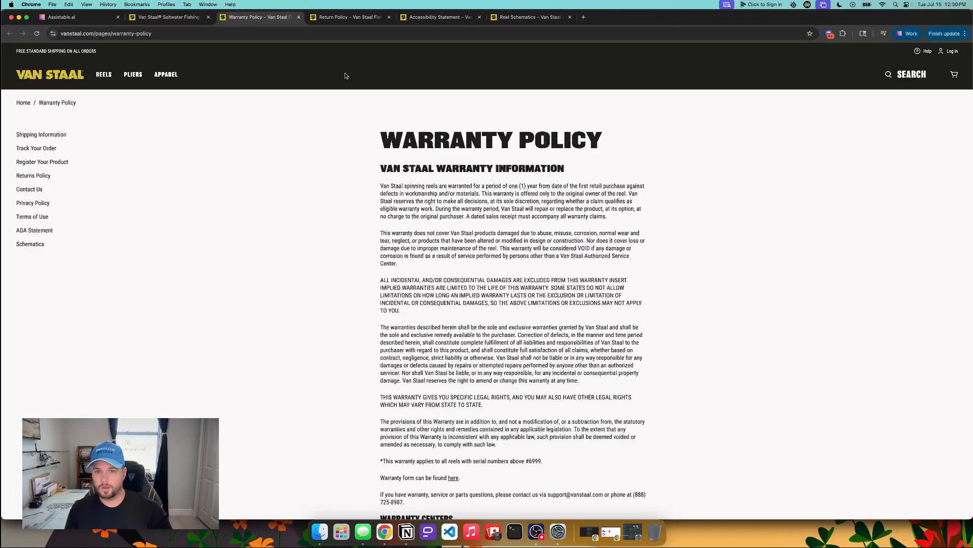
{"action": "scroll", "coordinate": [502, 238], "scroll_direction": "down", "scroll_amount": 8}
{"action": "scroll", "coordinate": [499, 250], "scroll_direction": "up", "scroll_amount": 7}
{"action": "scroll", "coordinate": [507, 255], "scroll_direction": "up", "scroll_amount": 3}
{"action": "left_click", "coordinate": [163, 34]}
{"action": "key", "text": "super+c"}
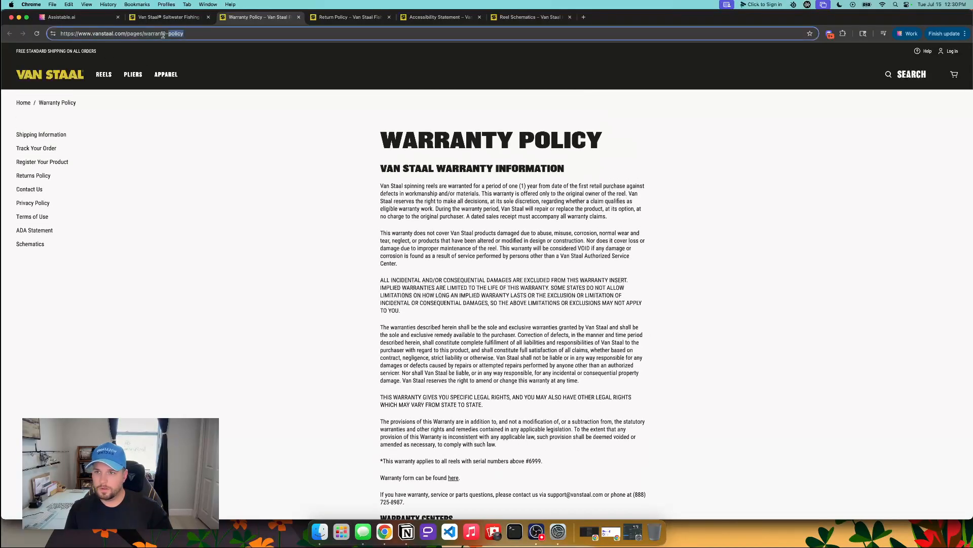
{"action": "left_click", "coordinate": [71, 17]}
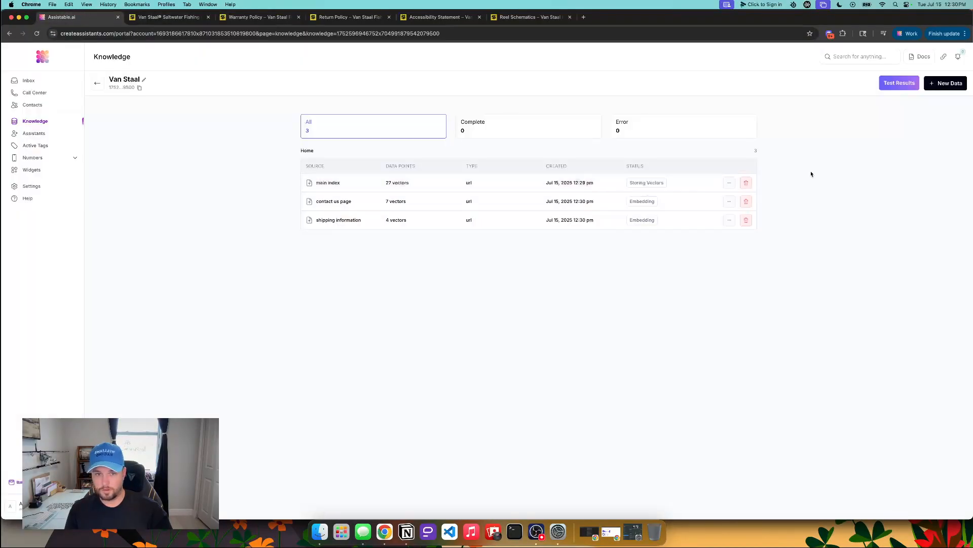
{"action": "left_click", "coordinate": [946, 83]}
{"action": "left_click", "coordinate": [471, 239]}
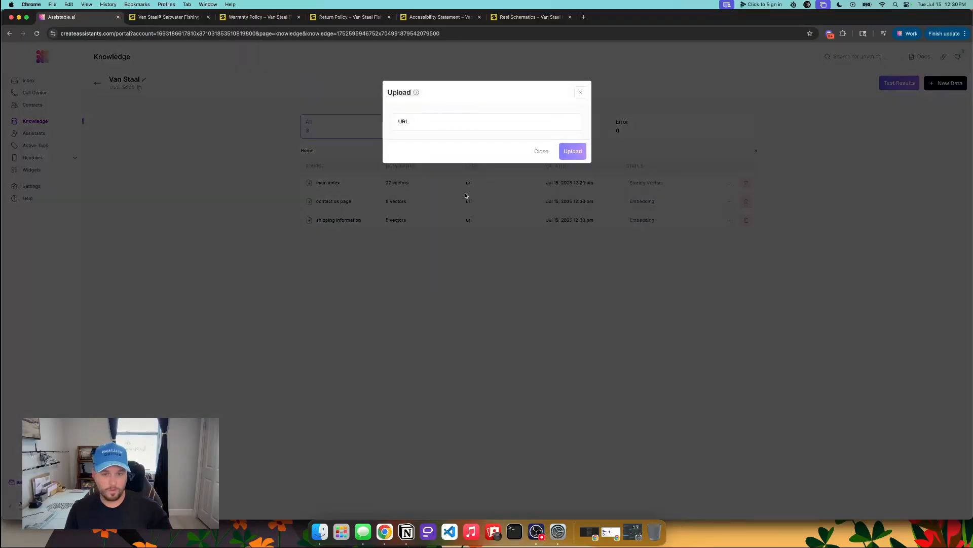
{"action": "left_click", "coordinate": [444, 117]}
{"action": "key", "text": "super+v"}
{"action": "left_click", "coordinate": [573, 151]}
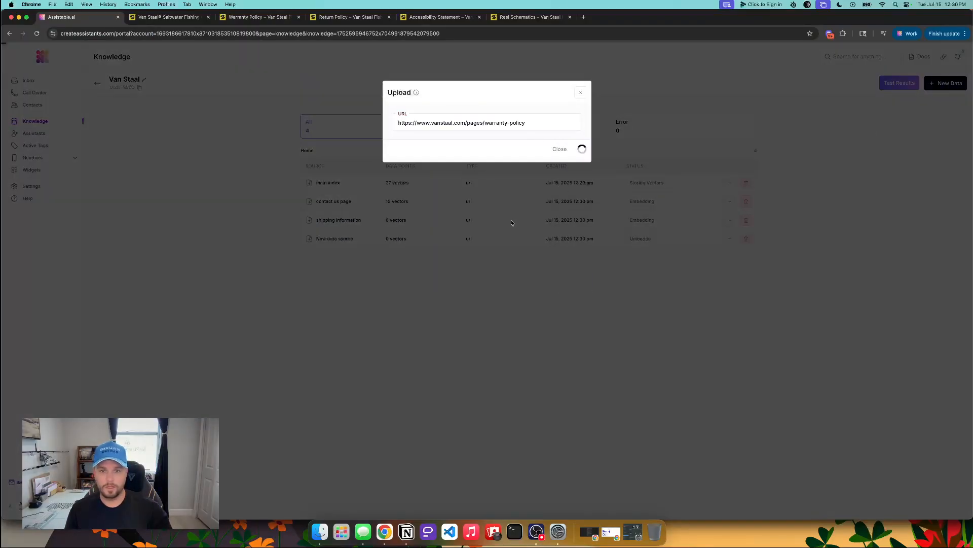
{"action": "left_click", "coordinate": [471, 125]}
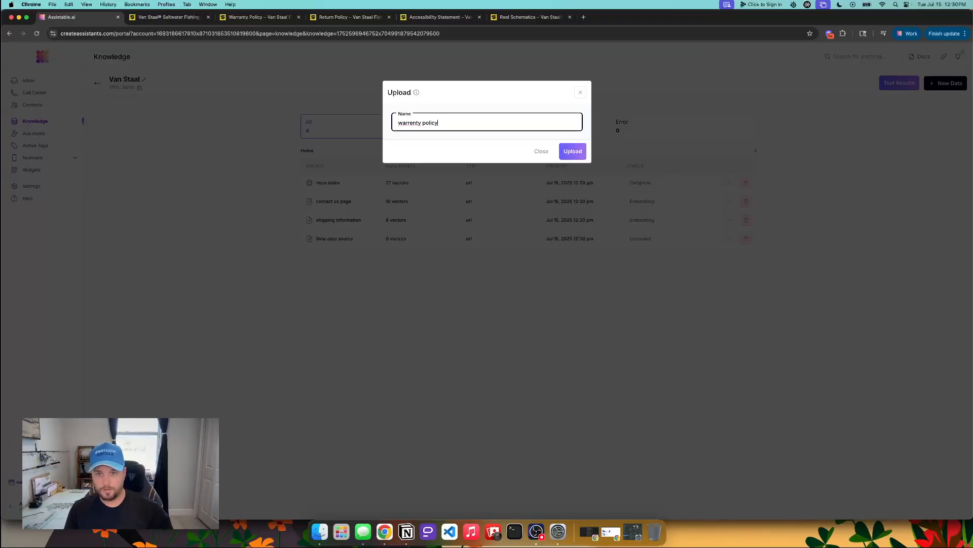
{"action": "left_click", "coordinate": [573, 151]}
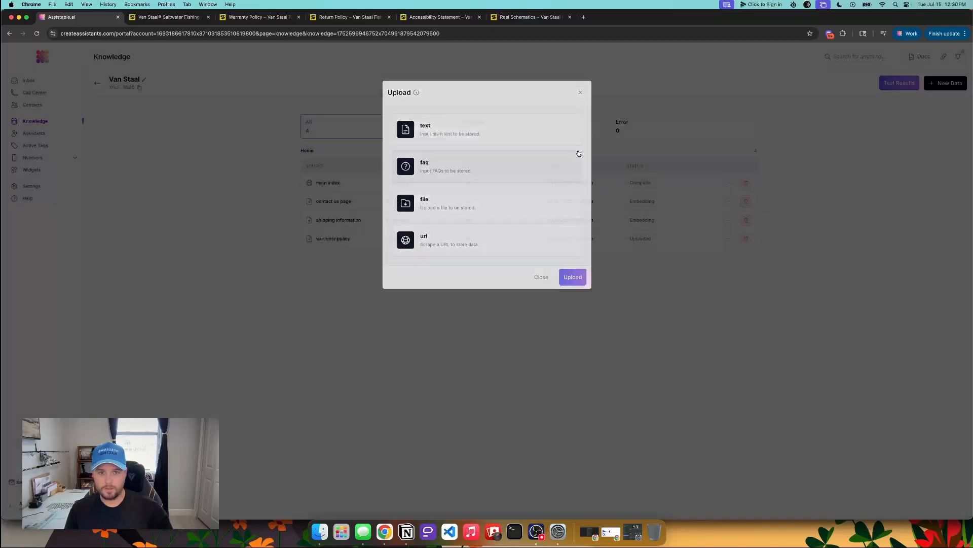
Close the Warranty Policy page, look through the Return Policy page, and copy its full address.
{"action": "left_click", "coordinate": [294, 19]}
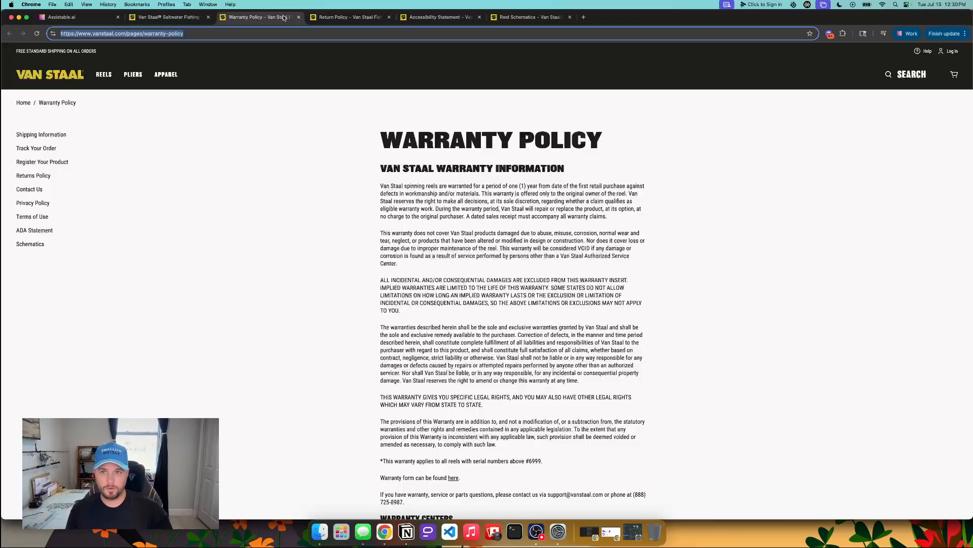
{"action": "scroll", "coordinate": [426, 175], "scroll_direction": "down", "scroll_amount": 10}
{"action": "scroll", "coordinate": [355, 101], "scroll_direction": "up", "scroll_amount": 10}
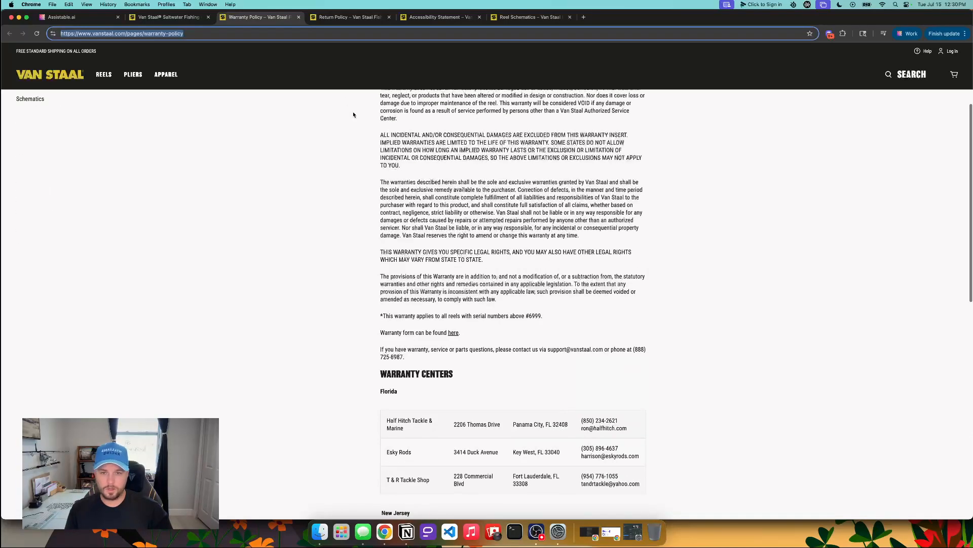
{"action": "left_click", "coordinate": [298, 18]}
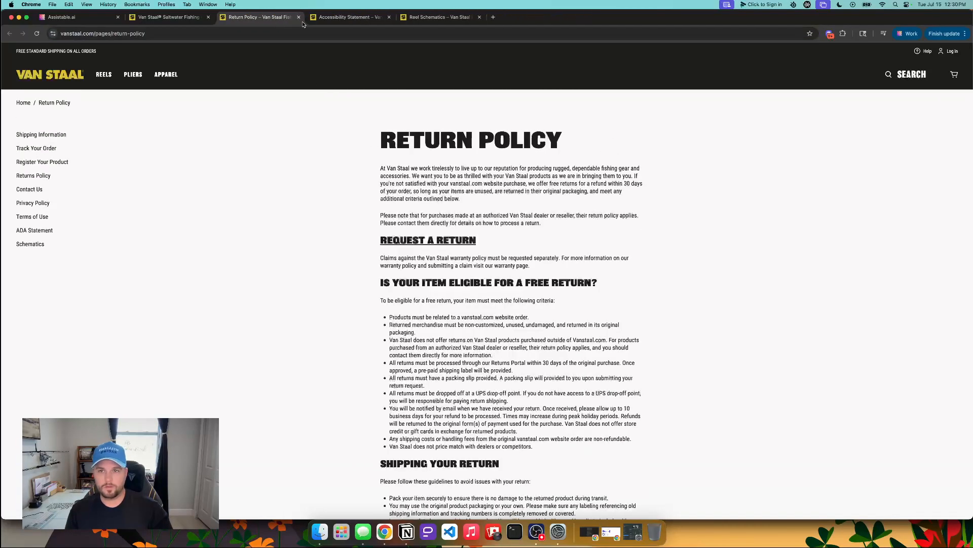
{"action": "scroll", "coordinate": [545, 195], "scroll_direction": "down", "scroll_amount": 15}
{"action": "scroll", "coordinate": [577, 194], "scroll_direction": "up", "scroll_amount": 15}
{"action": "left_click", "coordinate": [178, 31]}
{"action": "key", "text": "super+c"}
{"action": "left_click", "coordinate": [64, 17]}
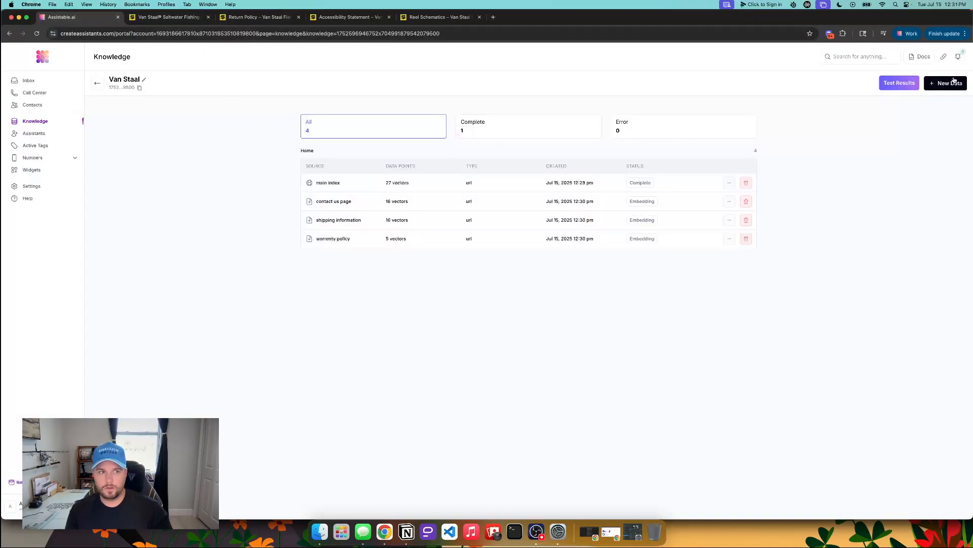
{"action": "left_click", "coordinate": [950, 82]}
{"action": "left_click", "coordinate": [472, 239]}
{"action": "left_click", "coordinate": [422, 121]}
{"action": "key", "text": "super+v"}
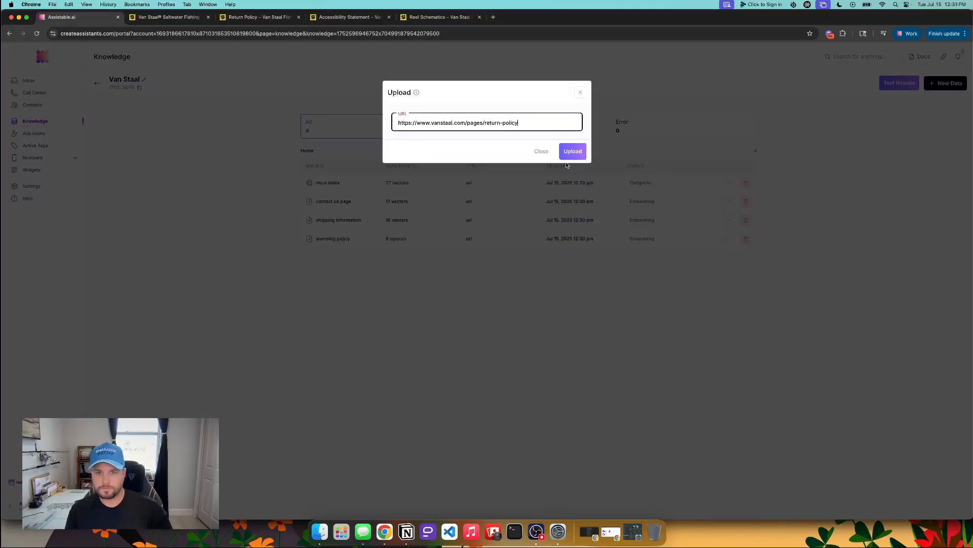
{"action": "left_click", "coordinate": [576, 153]}
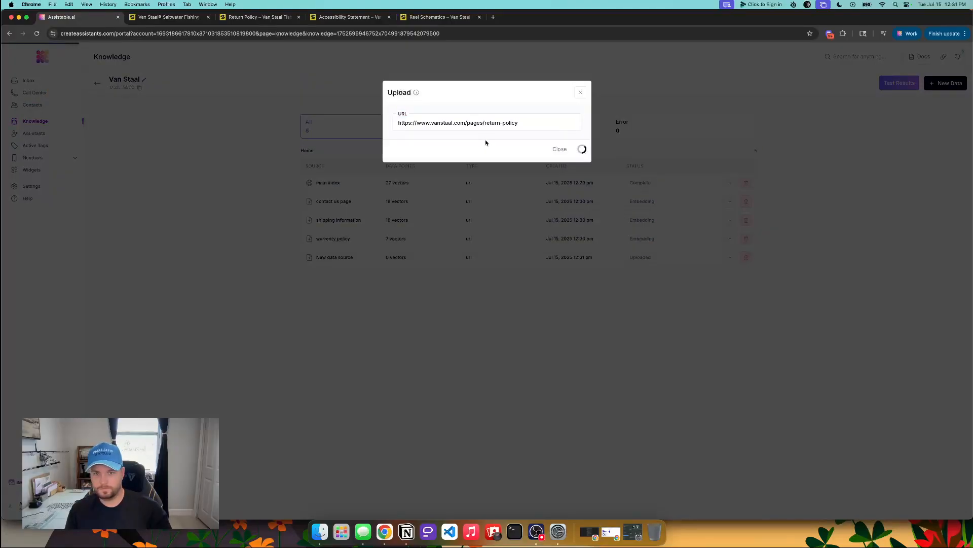
{"action": "left_click", "coordinate": [485, 123]}
{"action": "type", "text": "return policy"}
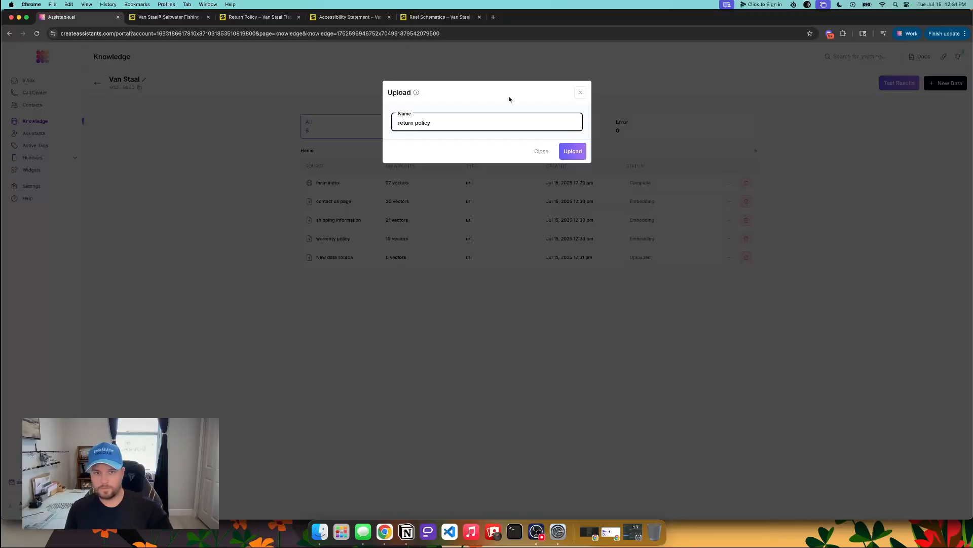
{"action": "left_click", "coordinate": [567, 150]}
Close the Return Policy page on the Van Staal site and copy the Accessibility Statement page's full address.
{"action": "left_click", "coordinate": [289, 17]}
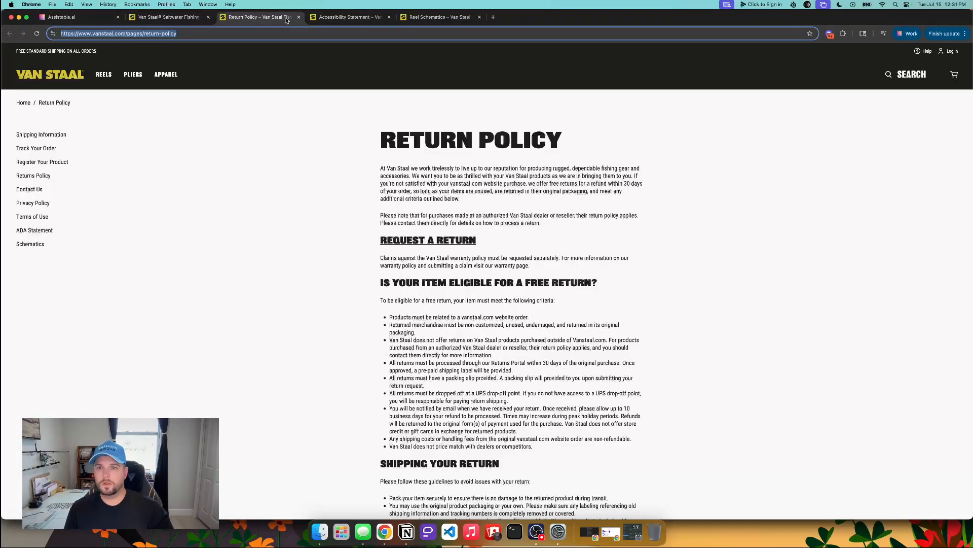
{"action": "left_click", "coordinate": [299, 17]}
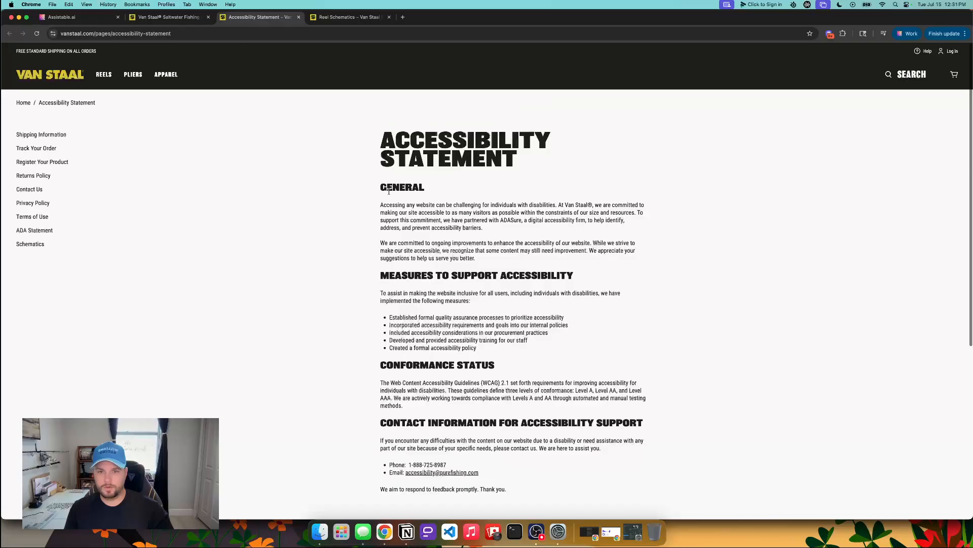
{"action": "double_click", "coordinate": [180, 32]}
{"action": "triple_click", "coordinate": [129, 32]}
{"action": "key", "text": "cmd+c"}
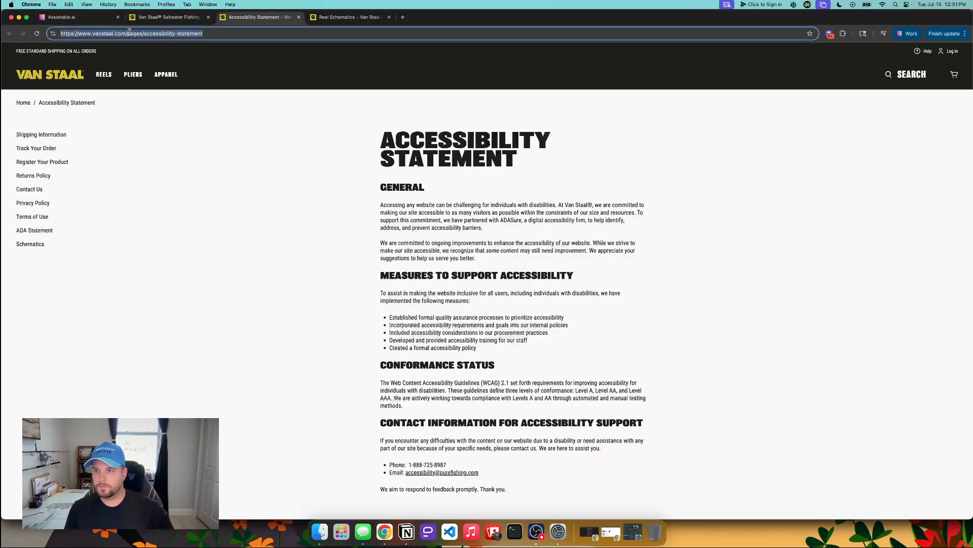
{"action": "left_click", "coordinate": [66, 17]}
{"action": "left_click", "coordinate": [939, 84]}
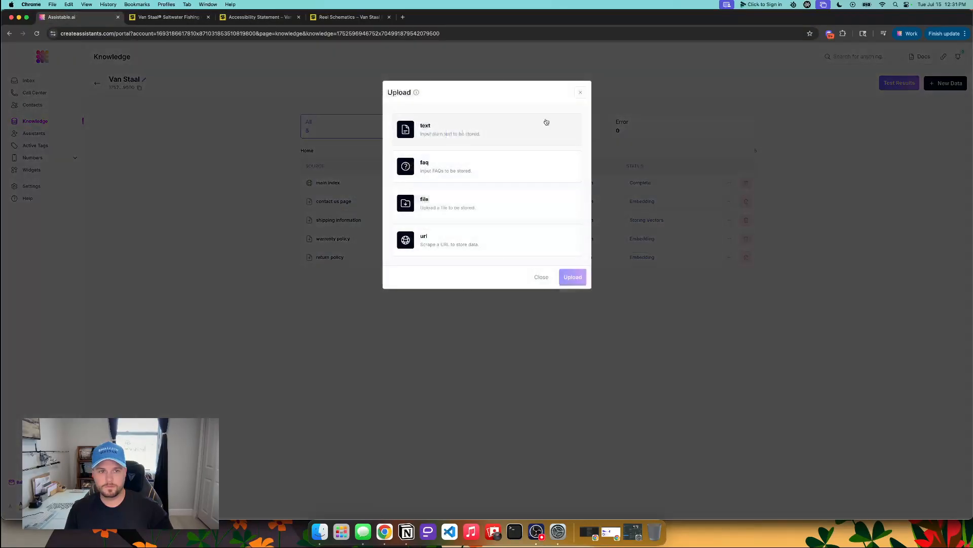
{"action": "left_click", "coordinate": [461, 239]}
{"action": "left_click", "coordinate": [444, 121]}
{"action": "key", "text": "cmd+v"}
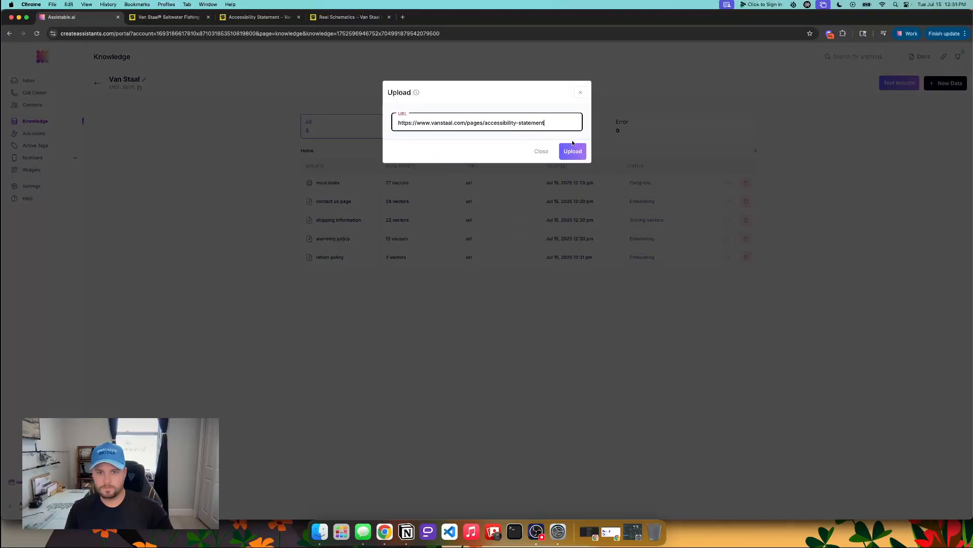
{"action": "left_click", "coordinate": [574, 150]}
{"action": "left_click", "coordinate": [440, 127]}
{"action": "type", "text": "acc"}
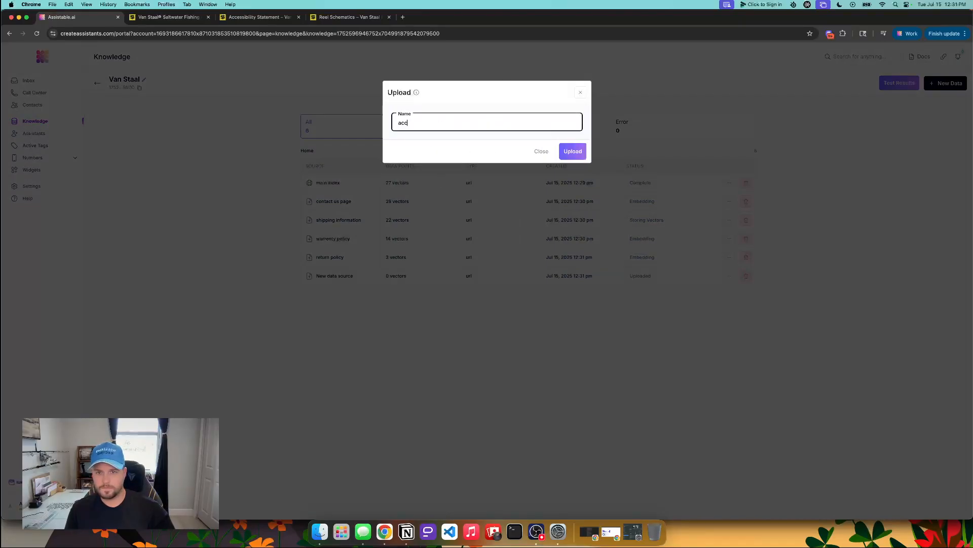
{"action": "type", "text": "essibility statement"}
{"action": "left_click", "coordinate": [573, 151]}
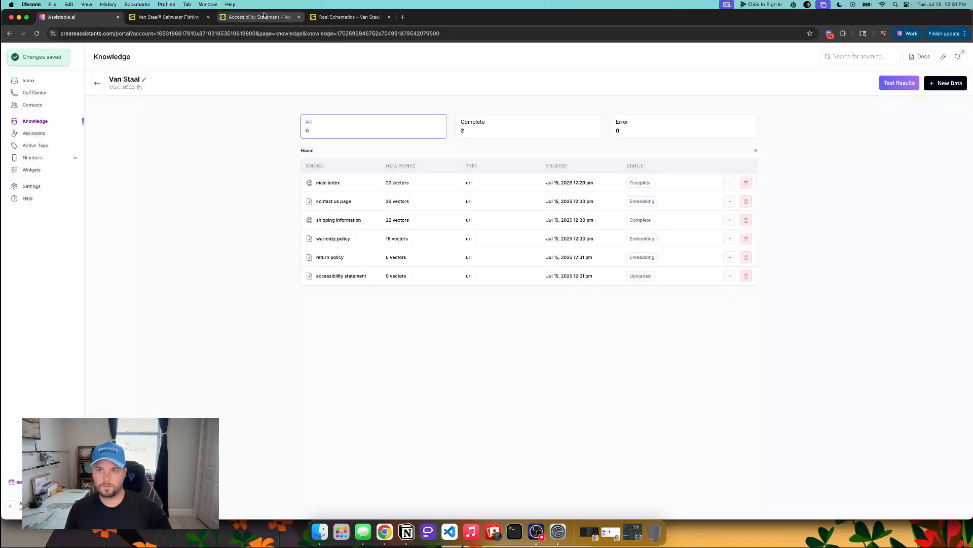
Close the Accessibility Statement page and look through the Reel Schematics page with the X2 Series Bailed and X2 Series Bail-less lists expanded.
{"action": "left_click", "coordinate": [297, 18]}
{"action": "left_click", "coordinate": [299, 17]}
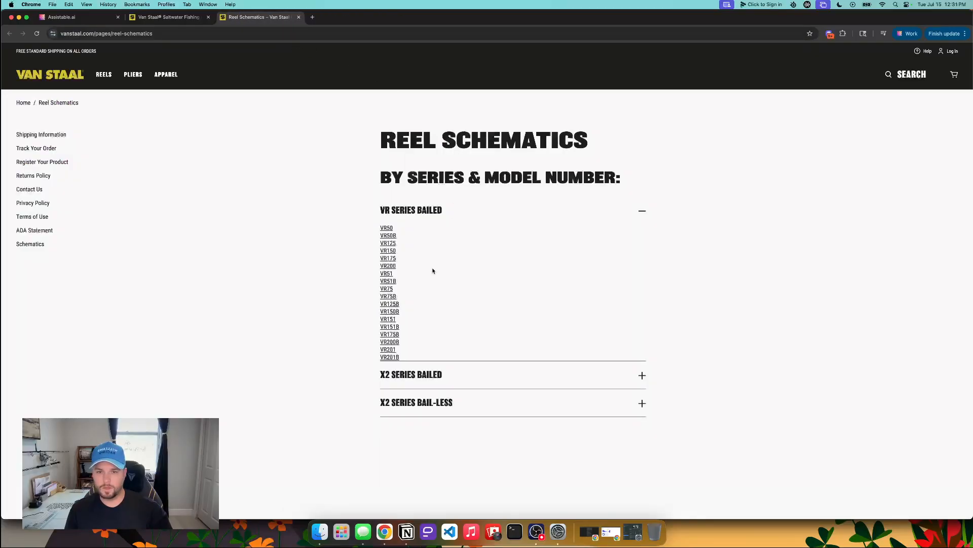
{"action": "scroll", "coordinate": [434, 269], "scroll_direction": "down", "scroll_amount": 1}
{"action": "left_click", "coordinate": [443, 341]}
{"action": "scroll", "coordinate": [451, 350], "scroll_direction": "down", "scroll_amount": 1}
{"action": "left_click", "coordinate": [459, 380]}
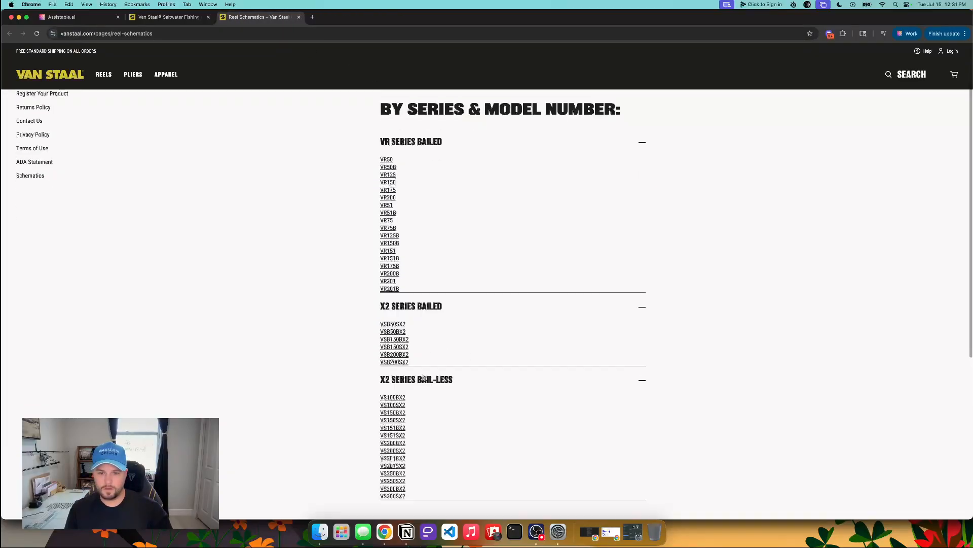
{"action": "scroll", "coordinate": [476, 365], "scroll_direction": "down", "scroll_amount": 4}
{"action": "scroll", "coordinate": [491, 369], "scroll_direction": "up", "scroll_amount": 6}
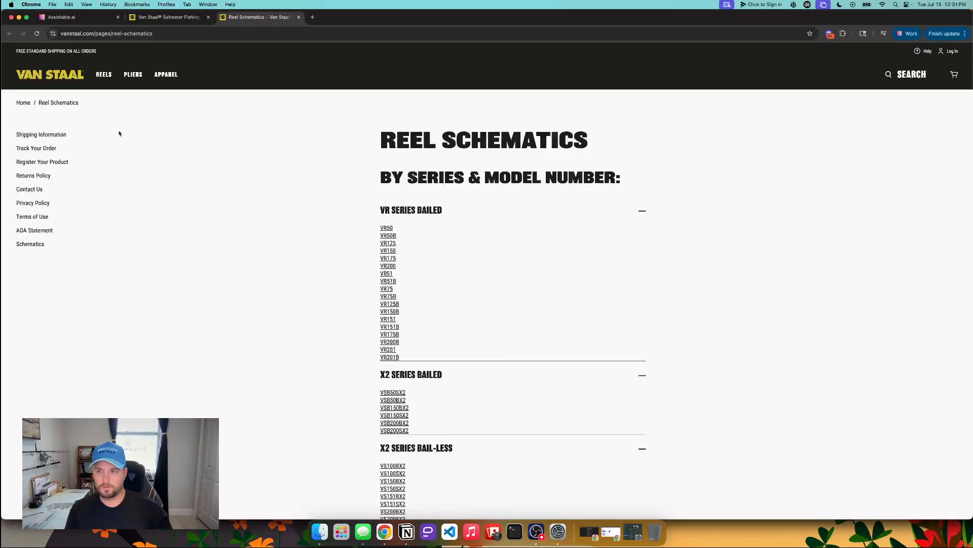
Go to the Van Staal home page, open the VSX2 Bail-less Spinning Reel Fast product and look through its page.
{"action": "left_click", "coordinate": [154, 18]}
{"action": "scroll", "coordinate": [263, 223], "scroll_direction": "up", "scroll_amount": 15}
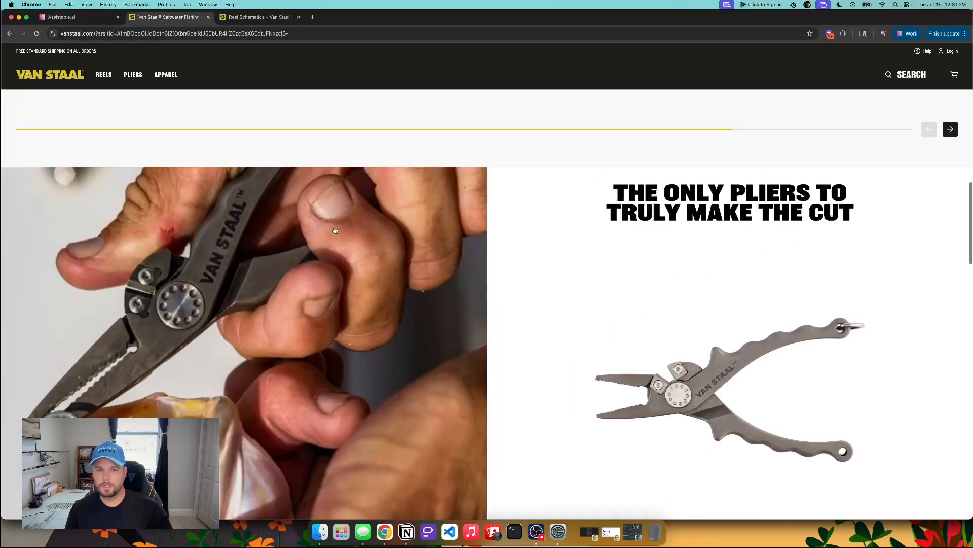
{"action": "scroll", "coordinate": [112, 334], "scroll_direction": "down", "scroll_amount": 2}
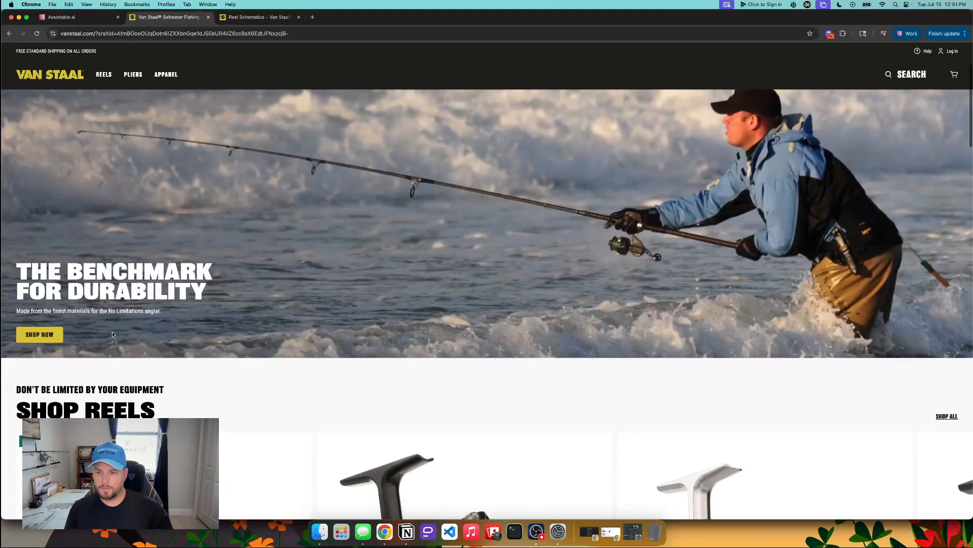
{"action": "scroll", "coordinate": [143, 385], "scroll_direction": "down", "scroll_amount": 2}
{"action": "left_click", "coordinate": [139, 387]}
{"action": "scroll", "coordinate": [646, 364], "scroll_direction": "down", "scroll_amount": 4}
{"action": "scroll", "coordinate": [647, 365], "scroll_direction": "down", "scroll_amount": 15}
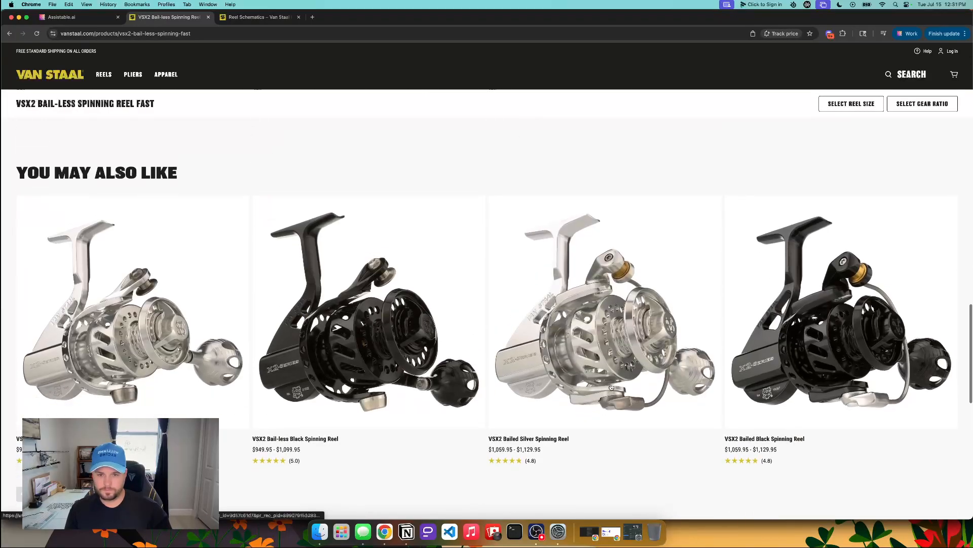
{"action": "scroll", "coordinate": [610, 383], "scroll_direction": "down", "scroll_amount": 5}
{"action": "scroll", "coordinate": [606, 384], "scroll_direction": "up", "scroll_amount": 20}
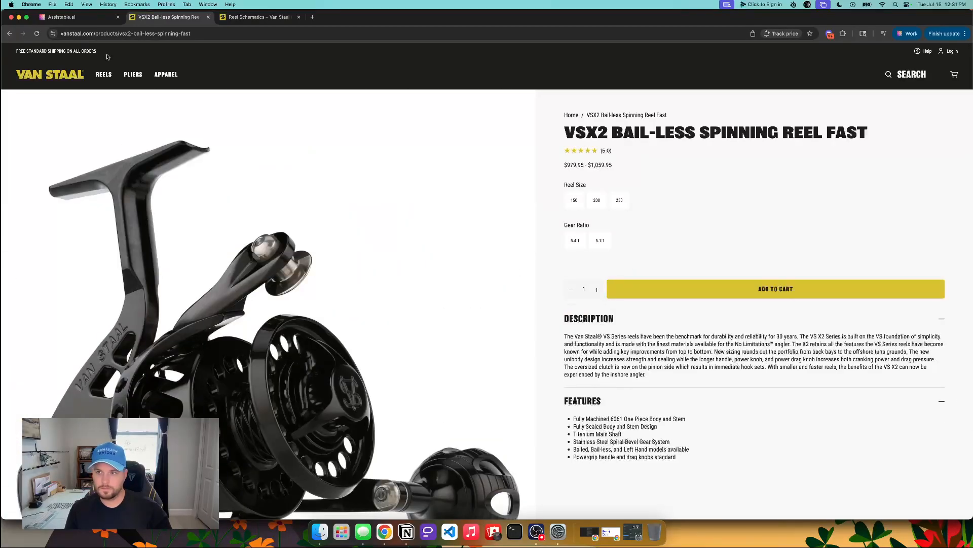
Open the Reels collection, check how its VSX2 Bail-less Spinning Reel Fast page opens, and go back to the collection.
{"action": "left_click", "coordinate": [104, 74]}
{"action": "scroll", "coordinate": [381, 251], "scroll_direction": "down", "scroll_amount": 10}
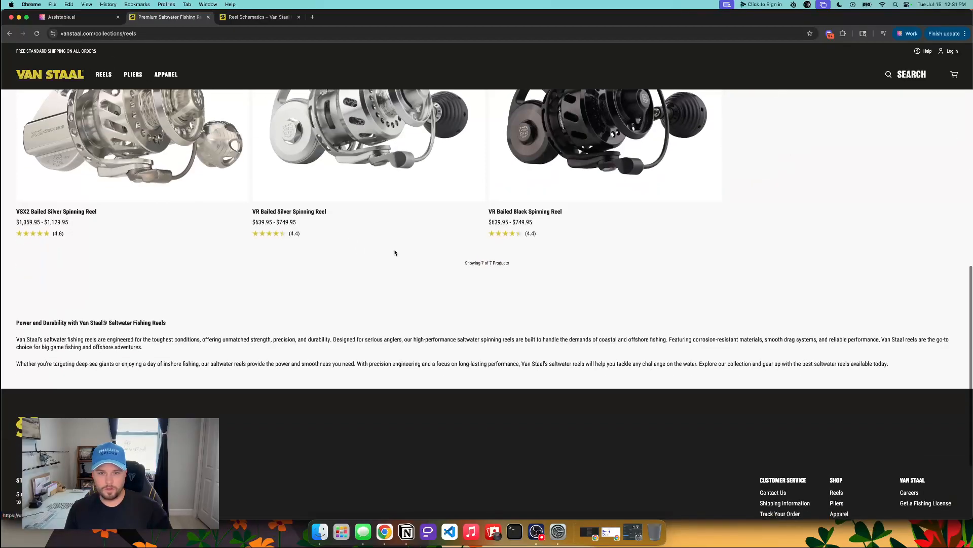
{"action": "scroll", "coordinate": [381, 250], "scroll_direction": "up", "scroll_amount": 10}
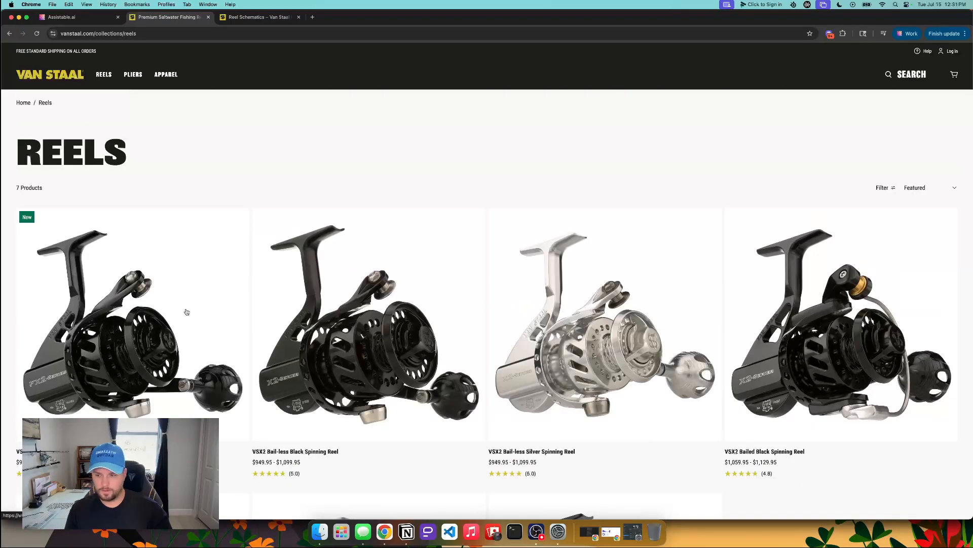
{"action": "left_click", "coordinate": [173, 264]}
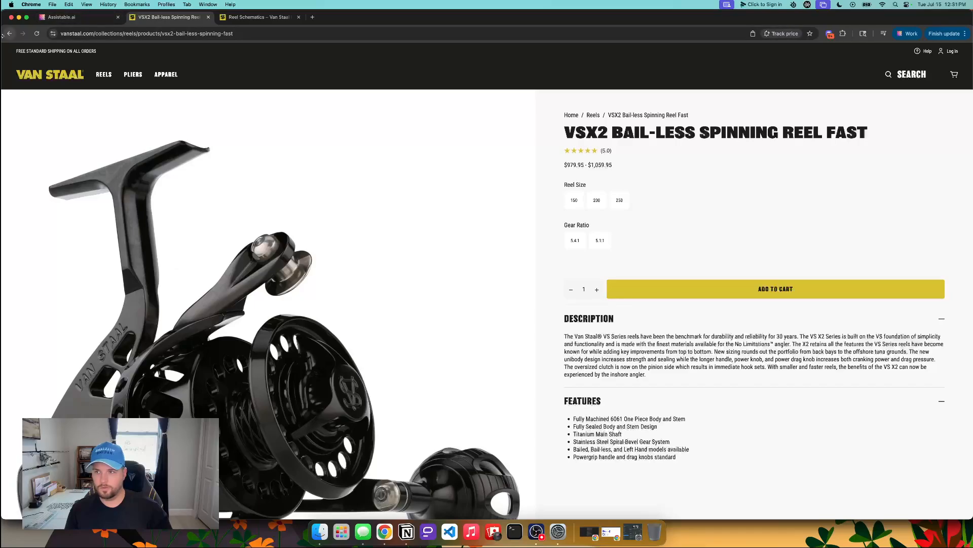
{"action": "left_click", "coordinate": [9, 34]}
Close the Reel Schematics page and open claude.ai in a new tab.
{"action": "left_click", "coordinate": [259, 17]}
{"action": "left_click", "coordinate": [299, 17]}
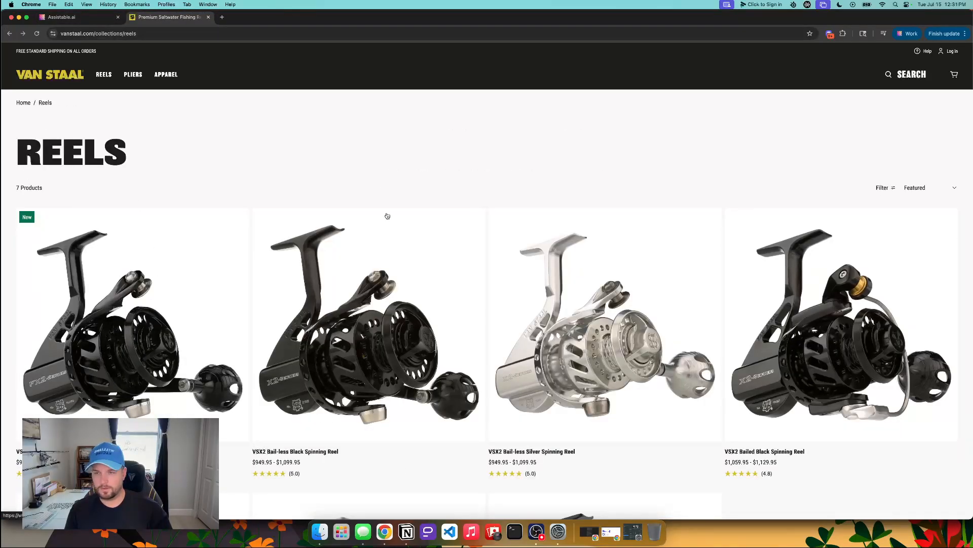
{"action": "left_click", "coordinate": [222, 18]}
{"action": "type", "text": "claude.ai"}
{"action": "key", "text": "Return"}
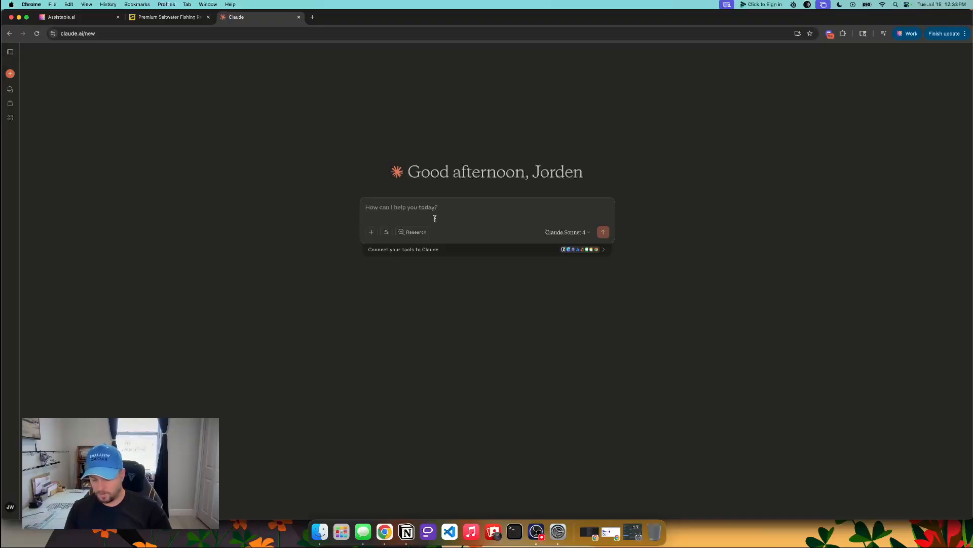
Tell Claude a voice bot is being built for Van Staal, the fishing reel company, and request Q&As in a format optimized for RAG.
{"action": "type", "text": "a am building a"}
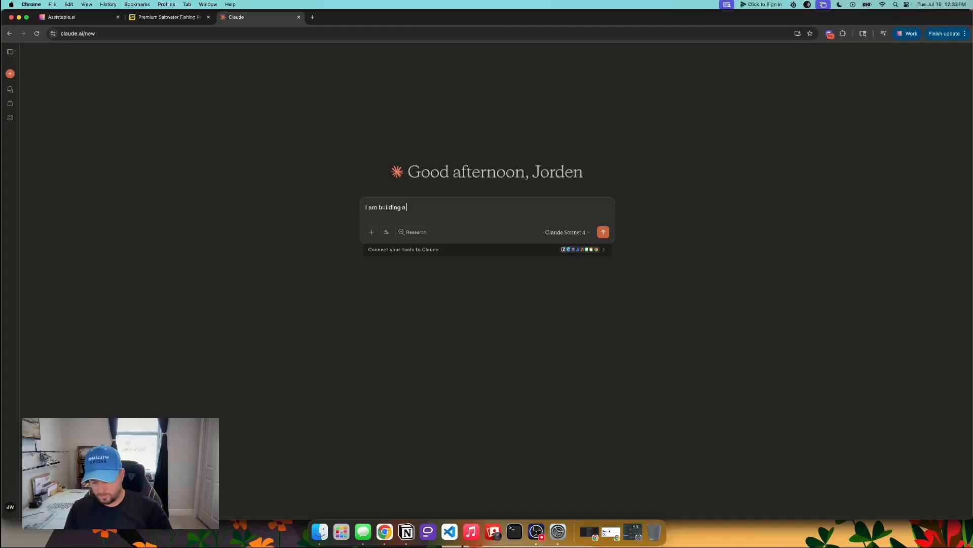
{"action": "type", "text": " voice bot f"}
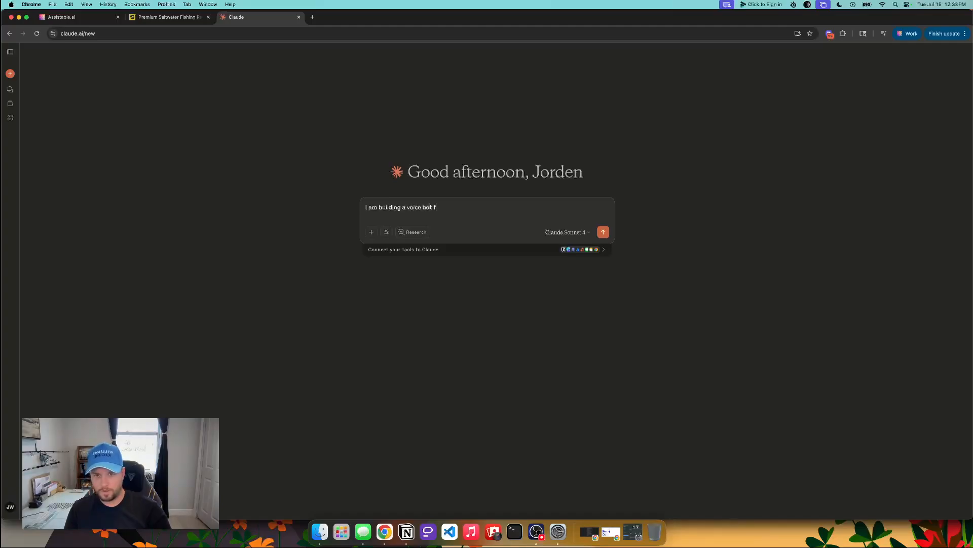
{"action": "type", "text": "or Van Staal."}
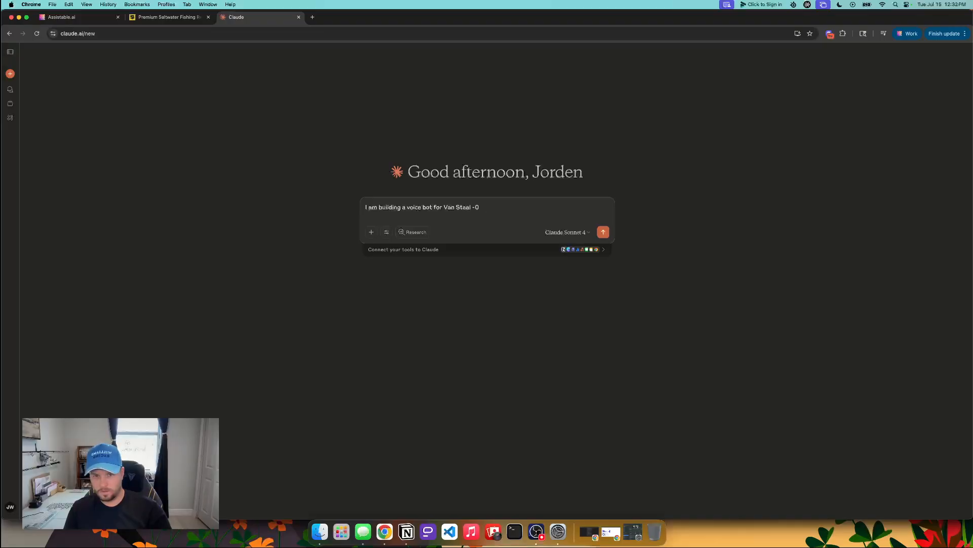
{"action": "type", "text": " - the fishing reel"}
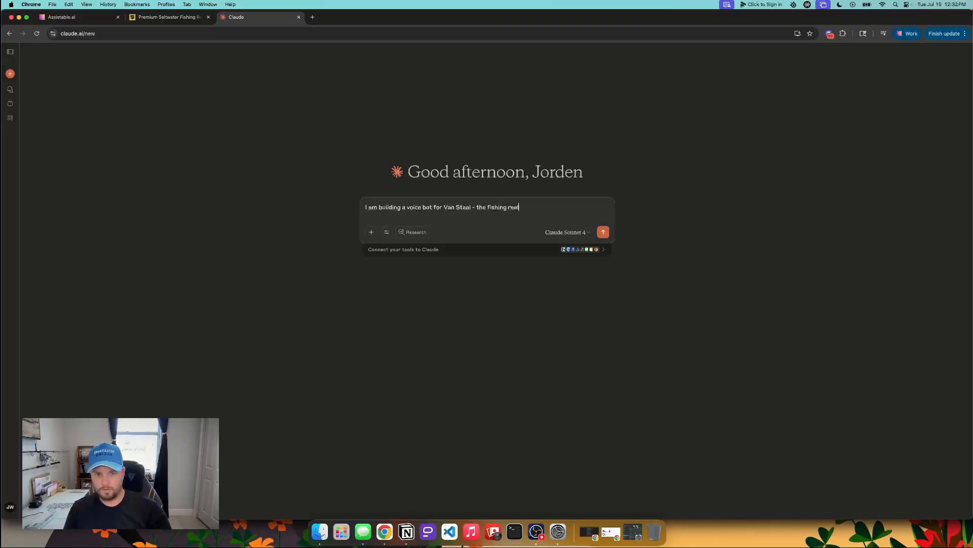
{"action": "type", "text": " company."}
{"action": "key", "text": "shift+Return"}
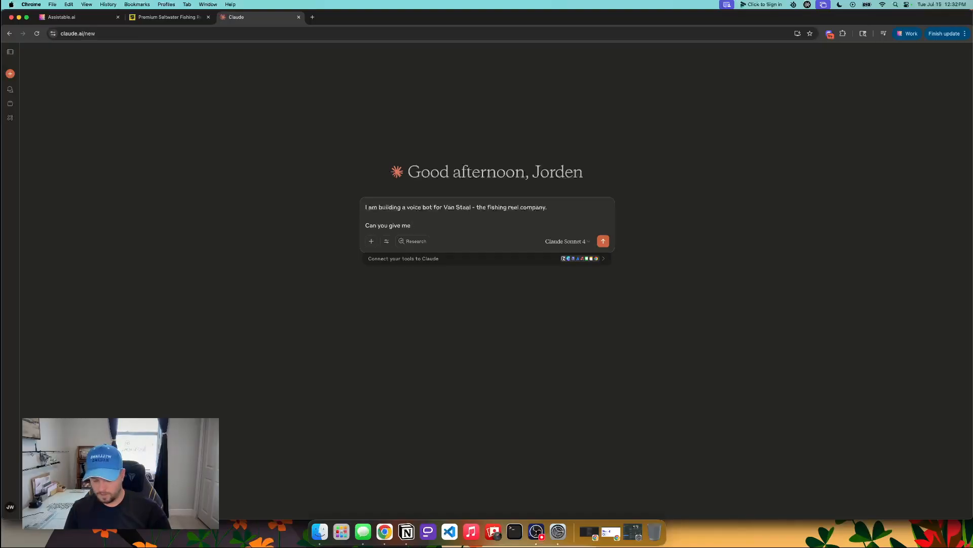
{"action": "type", "text": "Can you give me some Q&As on van staal in a format"}
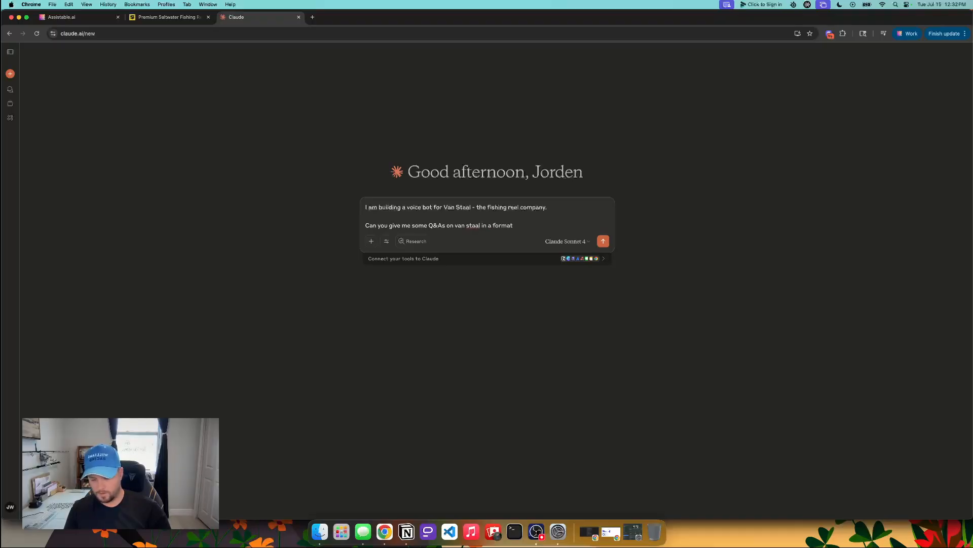
{"action": "type", "text": "optimized for R"}
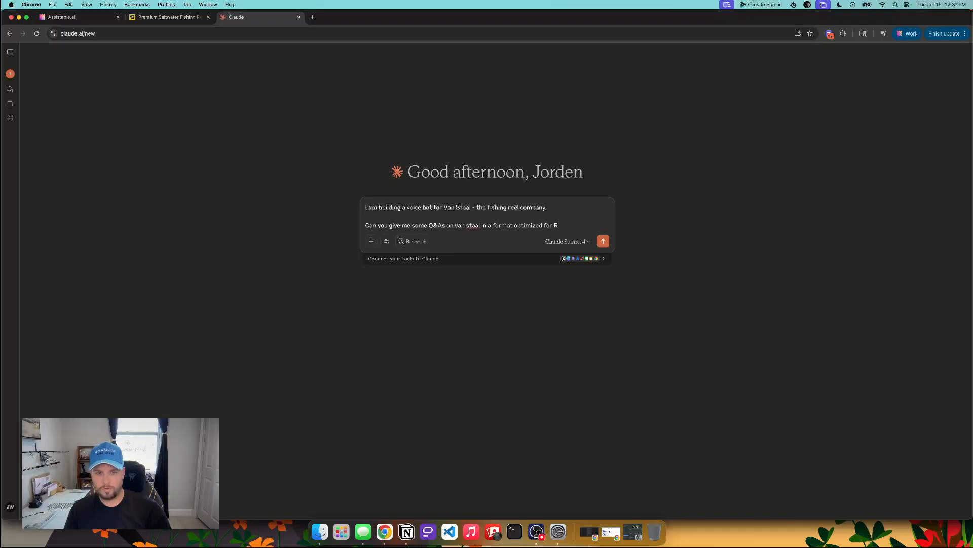
{"action": "type", "text": "AG"}
{"action": "key", "text": "Return"}
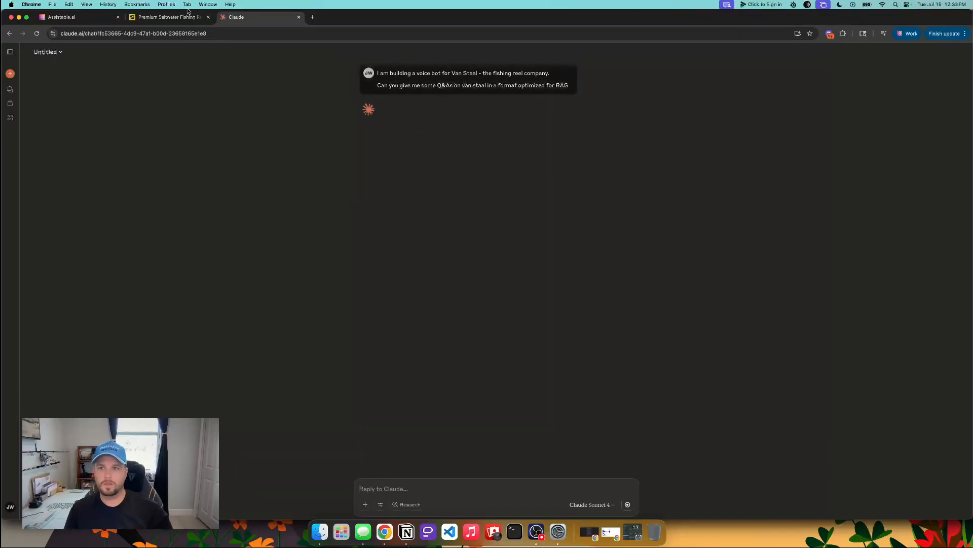
Return to the Van Staal Reels collection and open each of the seven reel products in its own new tab.
{"action": "left_click", "coordinate": [159, 18]}
{"action": "scroll", "coordinate": [345, 248], "scroll_direction": "down", "scroll_amount": 2}
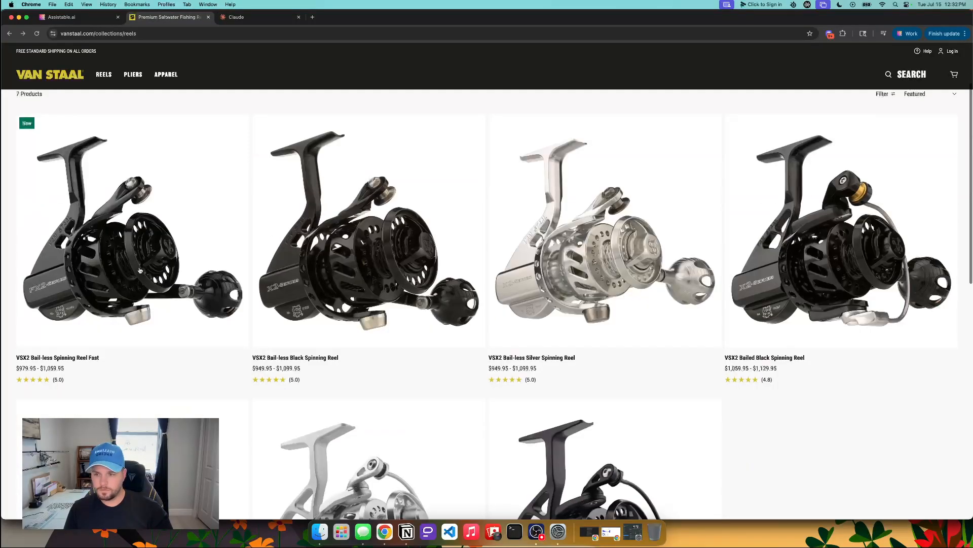
{"action": "right_click", "coordinate": [179, 229]}
{"action": "left_click", "coordinate": [205, 232]}
{"action": "right_click", "coordinate": [411, 238]}
{"action": "left_click", "coordinate": [450, 241]}
{"action": "right_click", "coordinate": [569, 235]}
{"action": "left_click", "coordinate": [601, 240]}
{"action": "right_click", "coordinate": [818, 239]}
{"action": "left_click", "coordinate": [852, 244]}
{"action": "scroll", "coordinate": [617, 343], "scroll_direction": "down", "scroll_amount": 1}
{"action": "right_click", "coordinate": [196, 397]}
{"action": "left_click", "coordinate": [213, 402]}
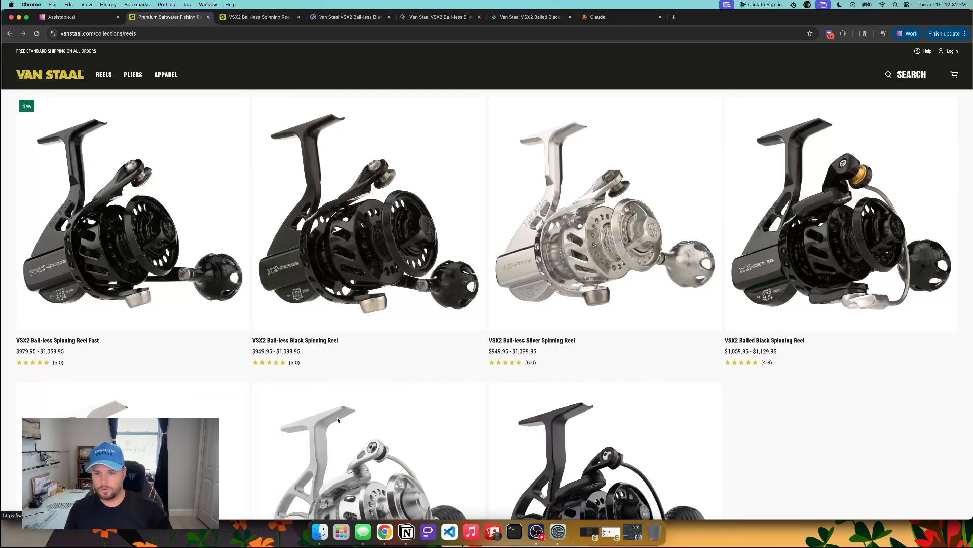
{"action": "right_click", "coordinate": [339, 396]}
{"action": "left_click", "coordinate": [406, 401]}
{"action": "right_click", "coordinate": [539, 395]}
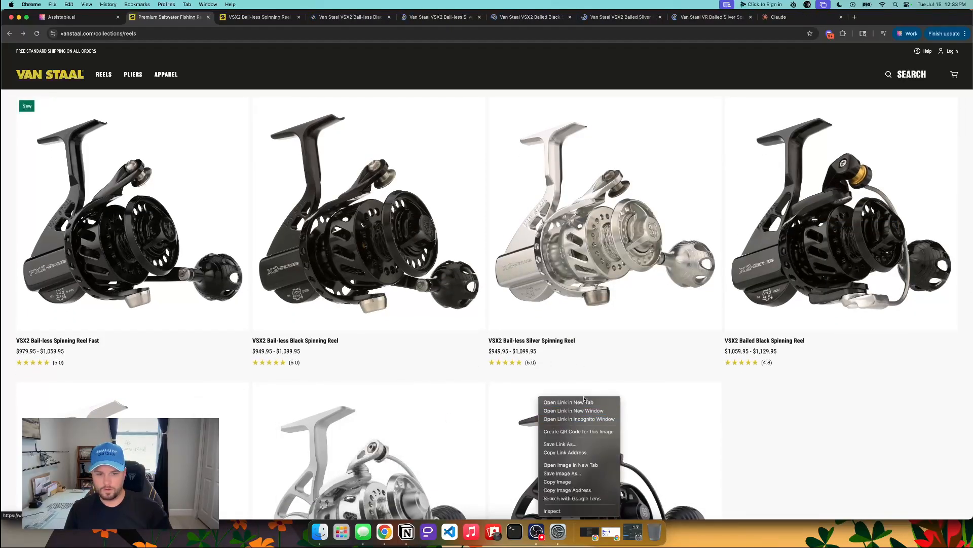
{"action": "left_click", "coordinate": [581, 402]}
{"action": "scroll", "coordinate": [578, 398], "scroll_direction": "down", "scroll_amount": 5}
{"action": "scroll", "coordinate": [578, 398], "scroll_direction": "up", "scroll_amount": 2}
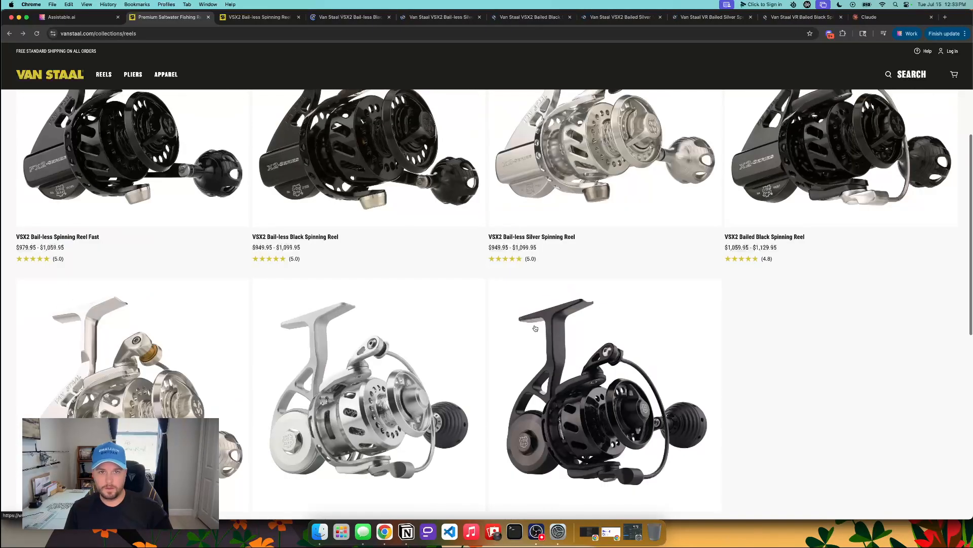
Copy the VSX2 Bail-less Spinning Reel Fast address (vanstaal.com/collections/reels/products/vsx2-bail-less-spinning-fast) and upload it in Assistable.ai as a url data source named "vsx2".
{"action": "left_click", "coordinate": [267, 19]}
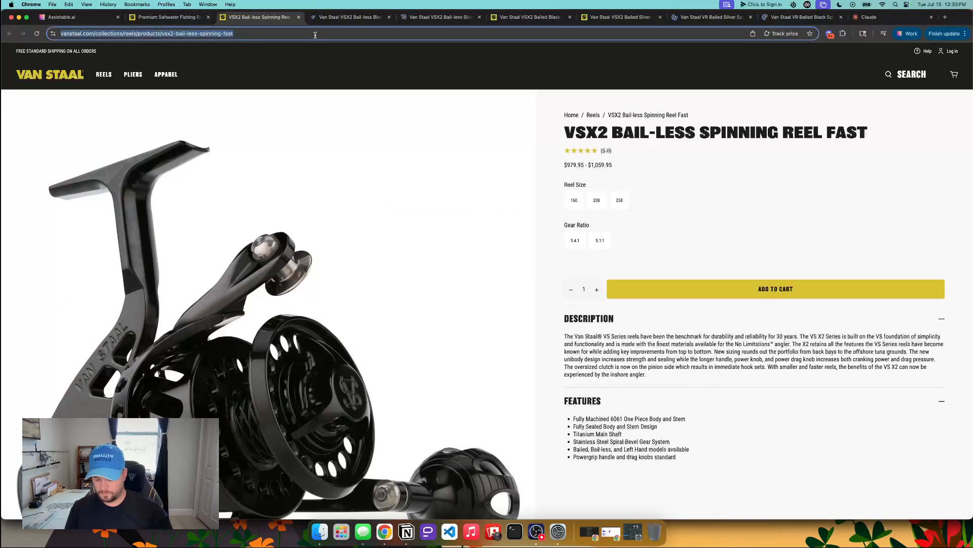
{"action": "left_click", "coordinate": [111, 20]}
{"action": "left_click", "coordinate": [945, 83]}
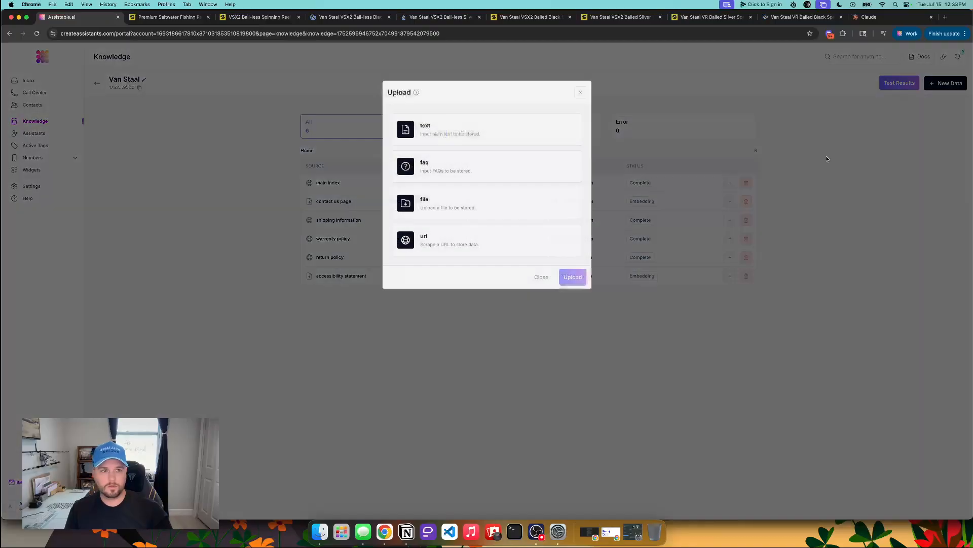
{"action": "left_click", "coordinate": [482, 230]}
{"action": "type", "text": "vanstaal.com/collections/reels/products/vsx2-bail-less-spinning-fast"}
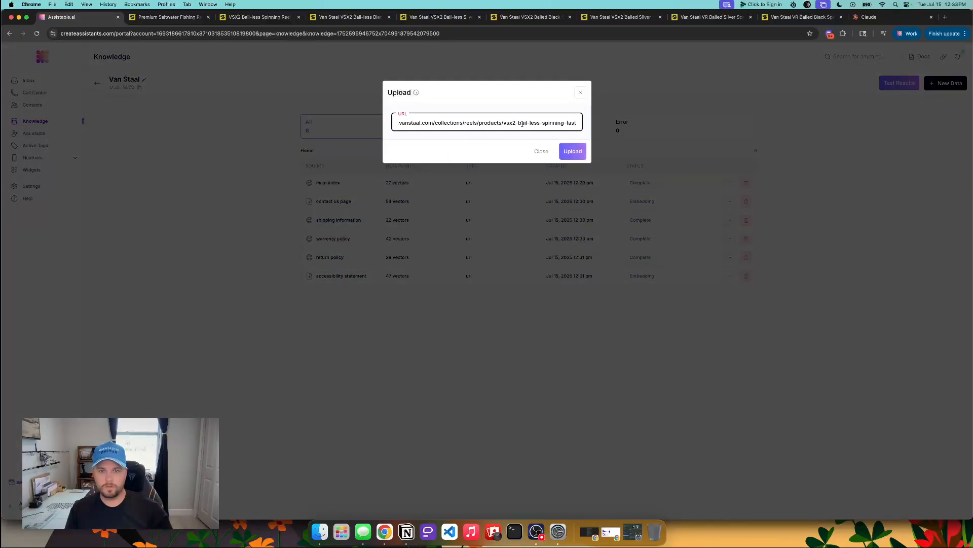
{"action": "left_click_drag", "start_coordinate": [504, 122], "coordinate": [516, 125]}
{"action": "key", "text": "super+c"}
{"action": "left_click", "coordinate": [574, 152]}
{"action": "left_click", "coordinate": [471, 124]}
{"action": "type", "text": "vsx2"}
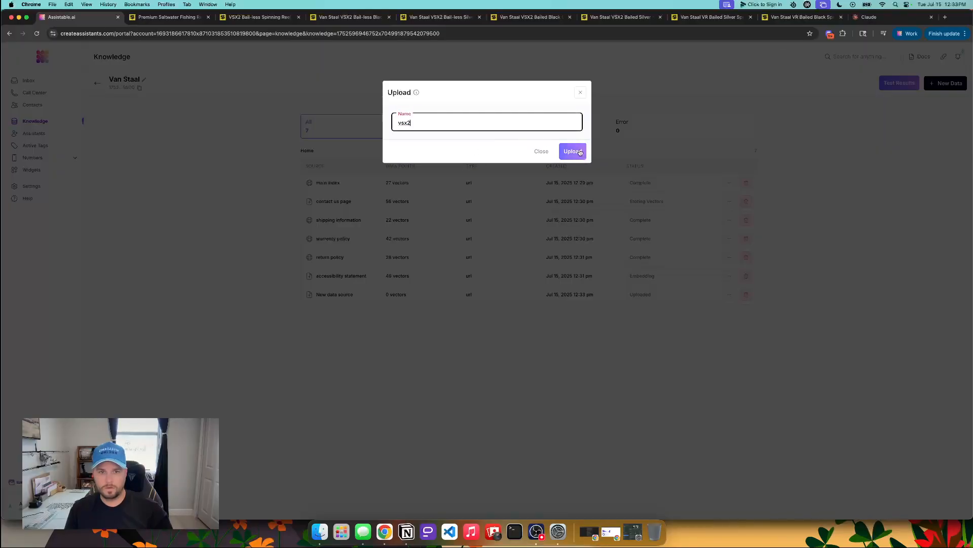
{"action": "key", "text": "Return"}
{"action": "left_click", "coordinate": [299, 17]}
{"action": "left_click", "coordinate": [259, 17]}
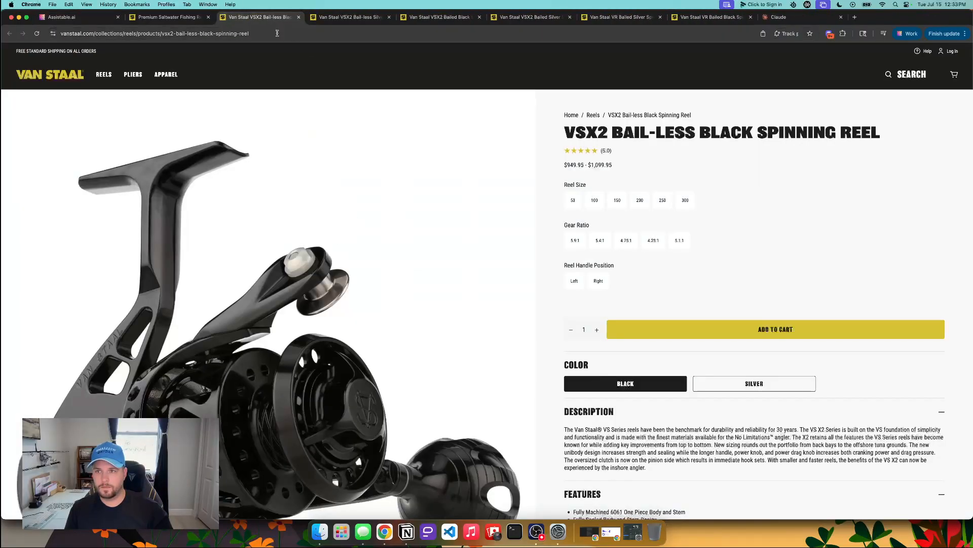
{"action": "left_click", "coordinate": [106, 21]}
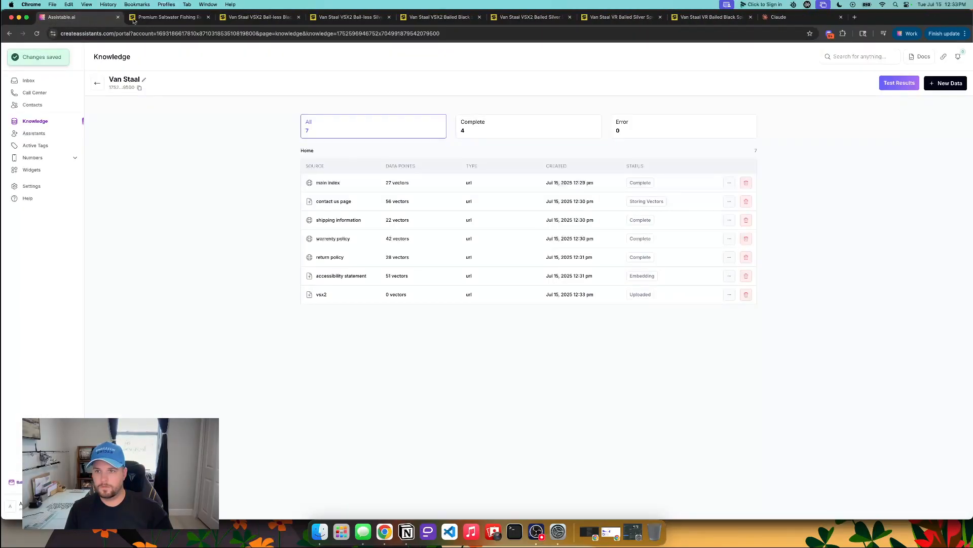
{"action": "left_click", "coordinate": [963, 80]}
{"action": "left_click", "coordinate": [444, 245]}
{"action": "left_click", "coordinate": [494, 122]}
{"action": "type", "text": "https://www.vanstaal.com/collections/reels/products/vsx2-bail-less-black-spinning-reel"}
{"action": "left_click_drag", "start_coordinate": [488, 124], "coordinate": [501, 124]}
{"action": "left_click", "coordinate": [572, 150]}
{"action": "key", "text": "super+v"}
{"action": "left_click", "coordinate": [571, 150]}
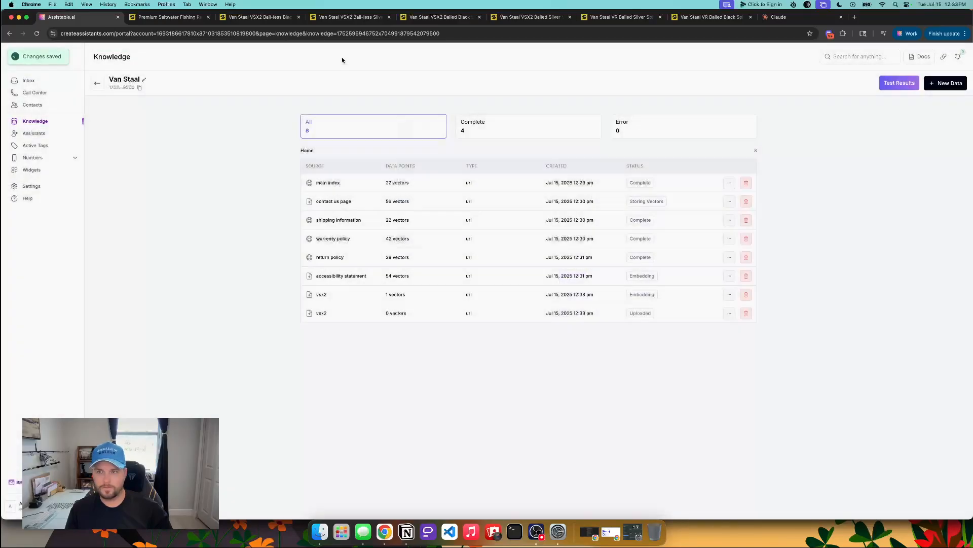
{"action": "left_click", "coordinate": [274, 18]}
{"action": "key", "text": "super+w"}
{"action": "left_click", "coordinate": [358, 34]}
{"action": "left_click", "coordinate": [76, 17]}
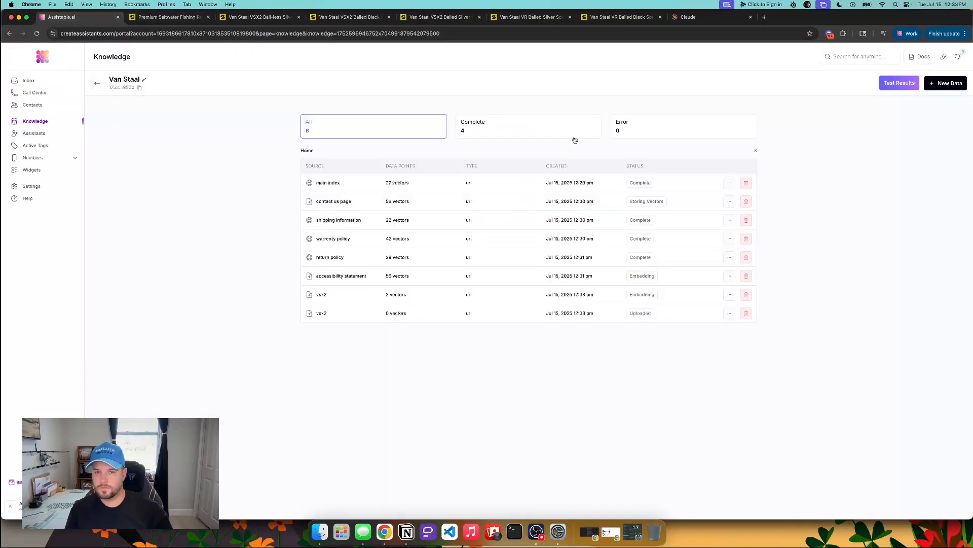
{"action": "left_click", "coordinate": [932, 82]}
{"action": "left_click", "coordinate": [491, 235]}
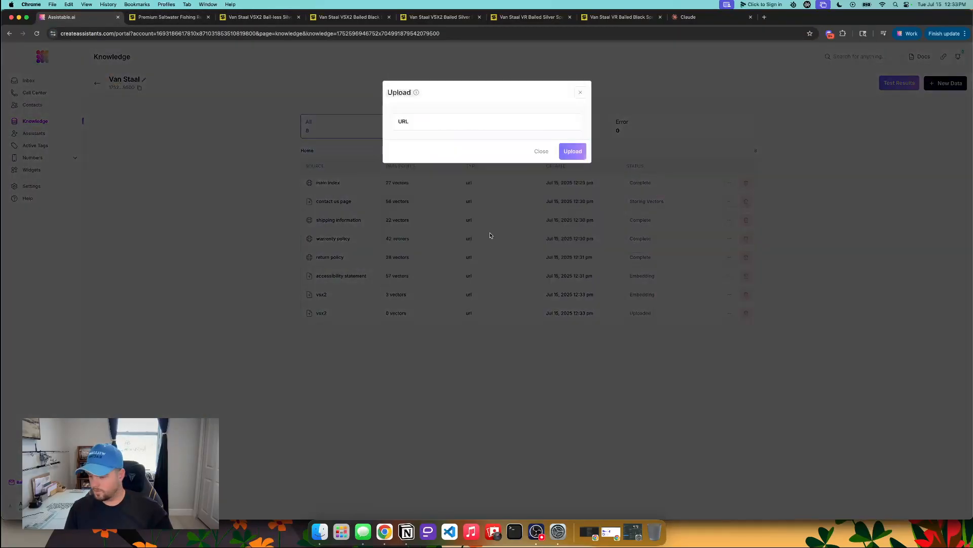
{"action": "left_click", "coordinate": [476, 128]}
{"action": "key", "text": "super+v"}
{"action": "left_click_drag", "start_coordinate": [488, 123], "coordinate": [501, 123]}
{"action": "key", "text": "super+c"}
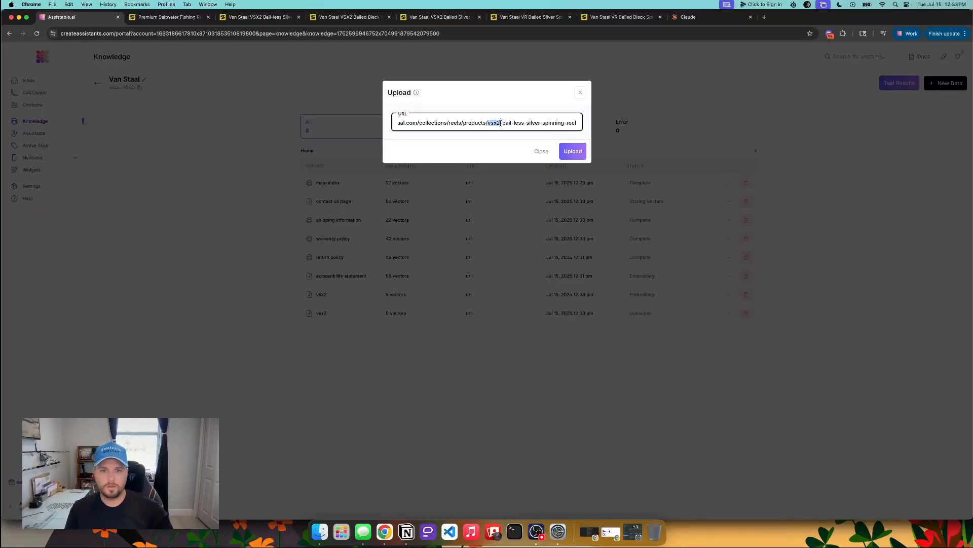
{"action": "left_click", "coordinate": [572, 150]}
{"action": "left_click", "coordinate": [422, 128]}
{"action": "key", "text": "super+v"}
{"action": "key", "text": "Return"}
{"action": "left_click", "coordinate": [299, 17]}
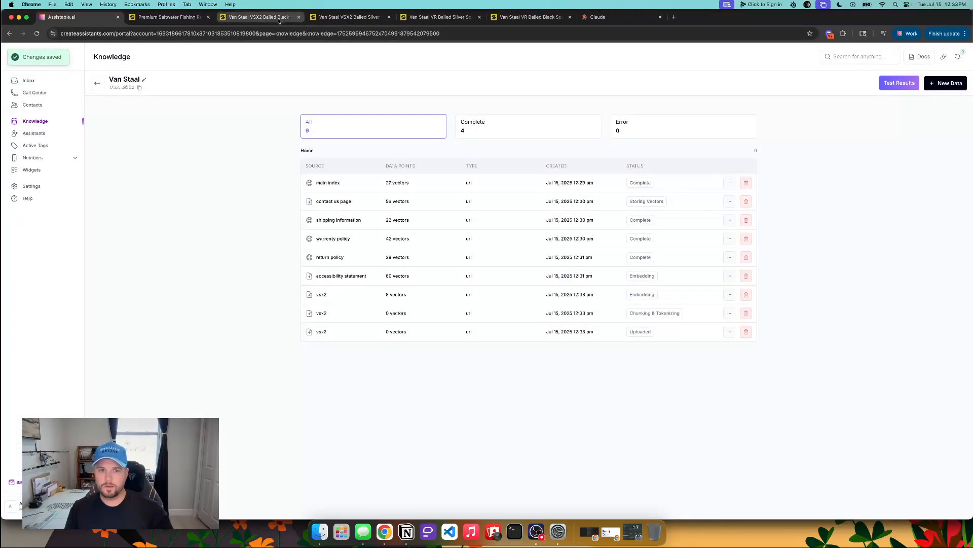
{"action": "left_click", "coordinate": [287, 18]}
{"action": "left_click", "coordinate": [204, 34]}
{"action": "triple_click", "coordinate": [260, 34]}
{"action": "left_click", "coordinate": [96, 18]}
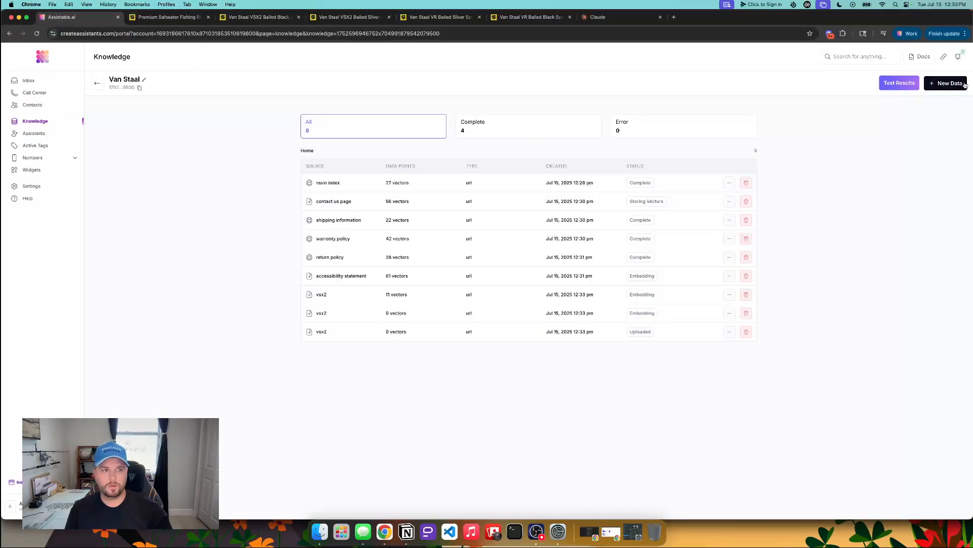
{"action": "left_click", "coordinate": [948, 83]}
{"action": "left_click", "coordinate": [458, 234]}
{"action": "left_click", "coordinate": [439, 122]}
{"action": "key", "text": "super+v"}
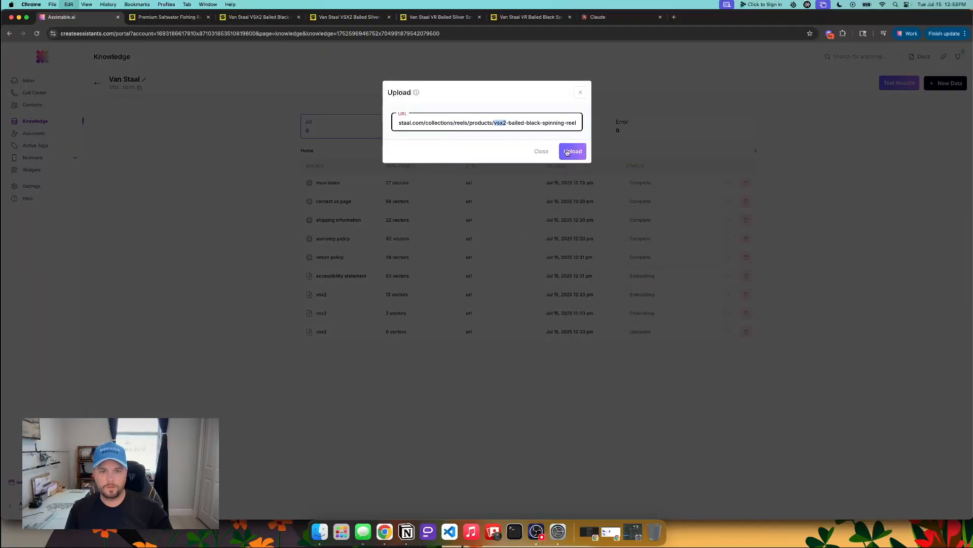
{"action": "key", "text": "Return"}
{"action": "left_click", "coordinate": [480, 124]}
{"action": "type", "text": "vsx2"}
{"action": "left_click", "coordinate": [574, 150]}
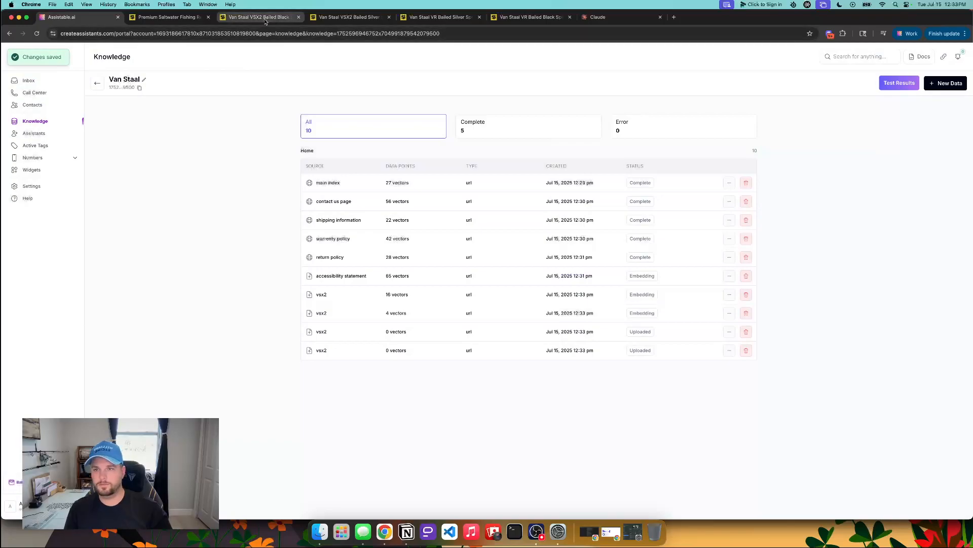
{"action": "left_click", "coordinate": [264, 19]}
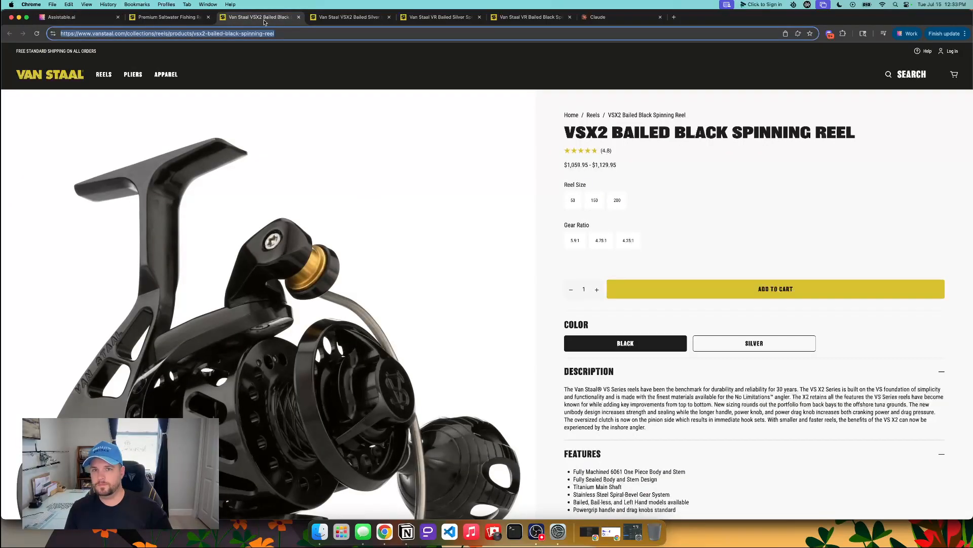
{"action": "left_click", "coordinate": [297, 17]}
{"action": "double_click", "coordinate": [282, 32]}
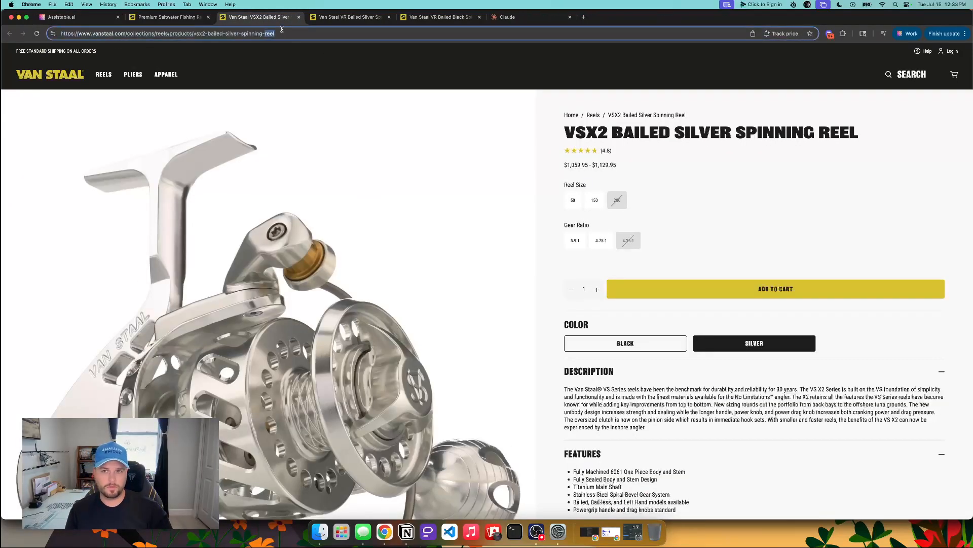
{"action": "left_click", "coordinate": [62, 17]}
{"action": "left_click", "coordinate": [952, 85]}
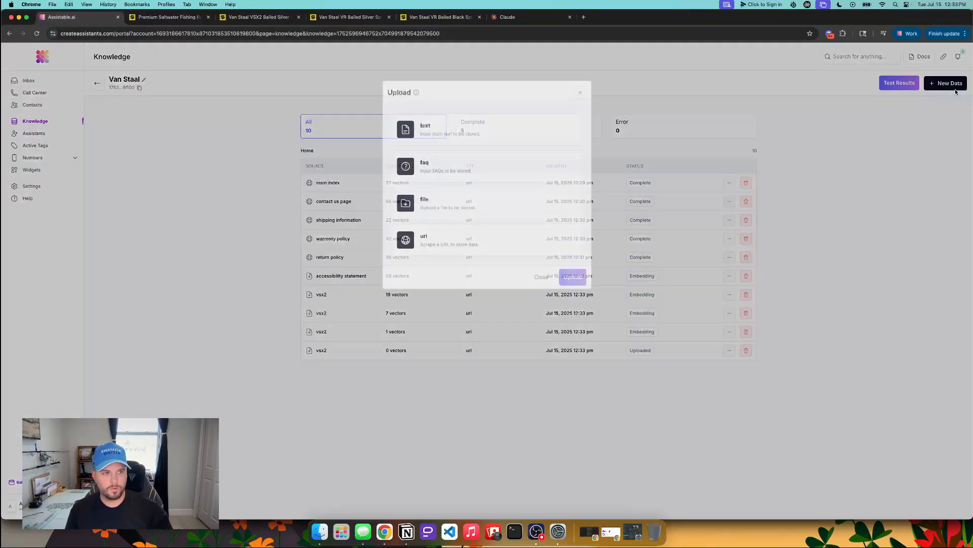
{"action": "left_click", "coordinate": [506, 241]}
{"action": "key", "text": "super+v"}
{"action": "left_click", "coordinate": [573, 151]}
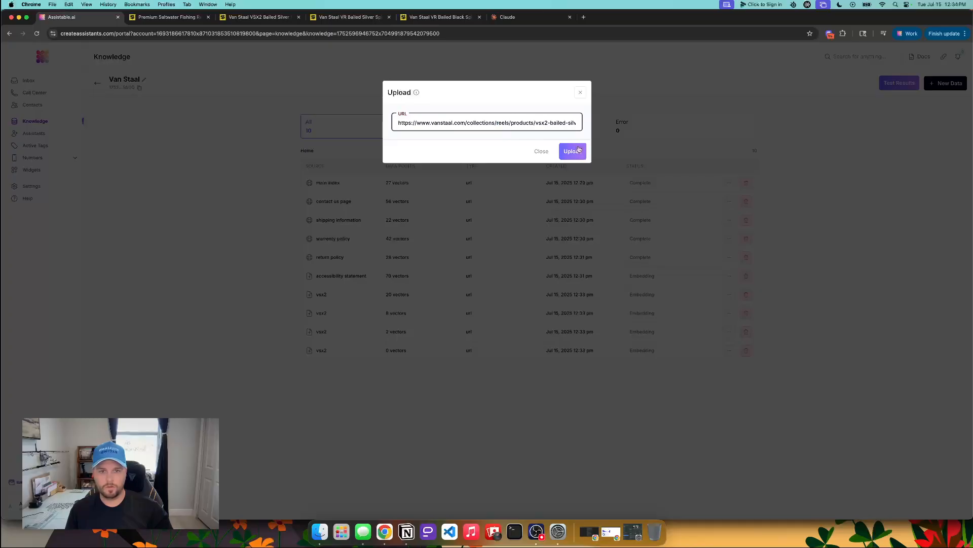
{"action": "left_click", "coordinate": [476, 123]}
{"action": "type", "text": "vsx2"}
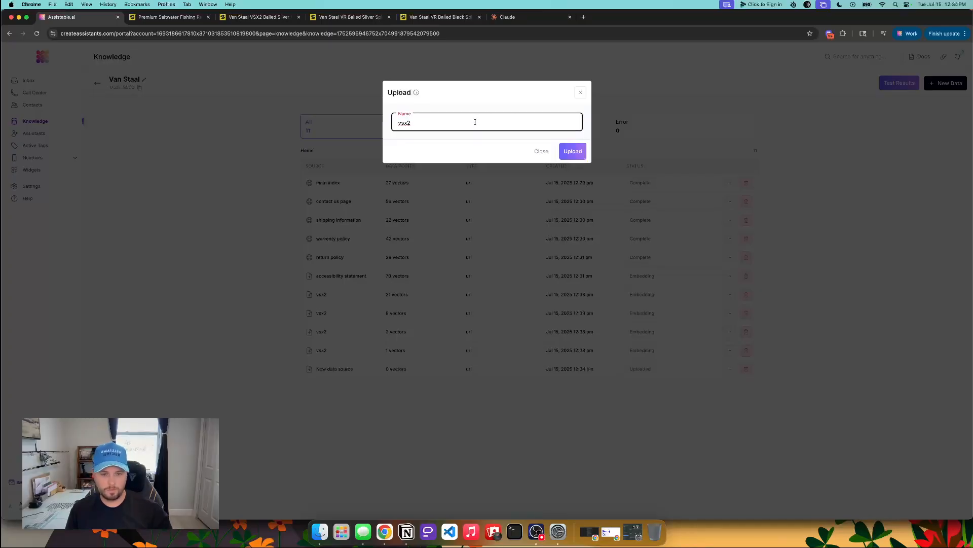
{"action": "key", "text": "Return"}
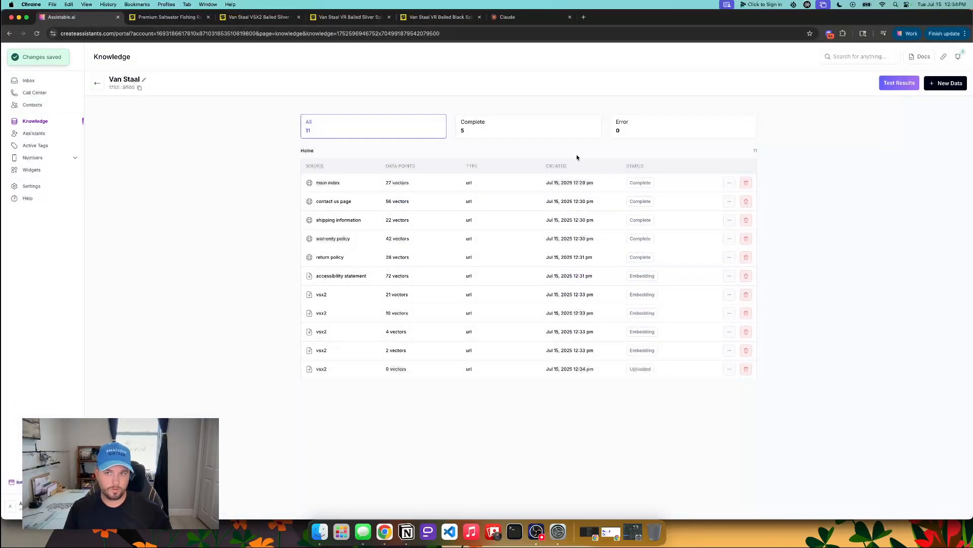
{"action": "left_click", "coordinate": [281, 16]}
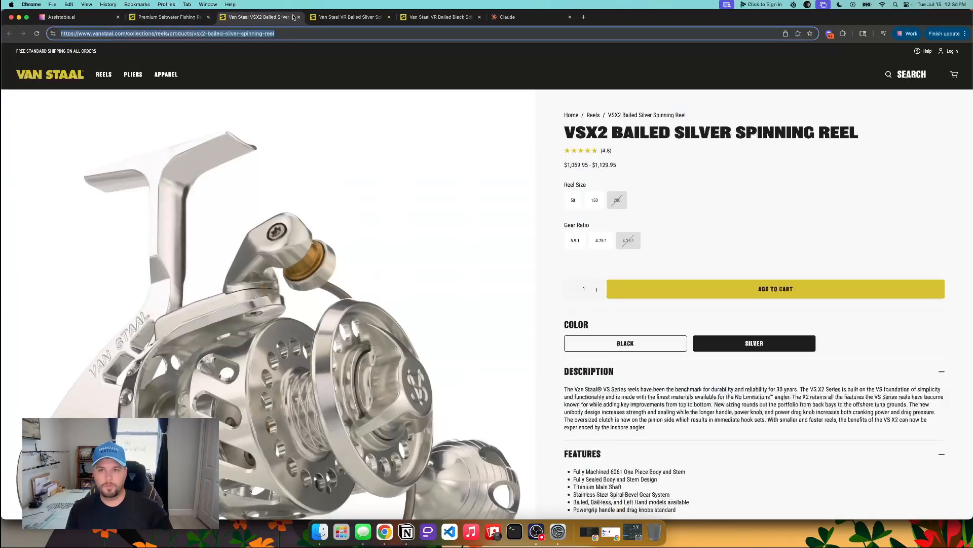
{"action": "left_click", "coordinate": [298, 18]}
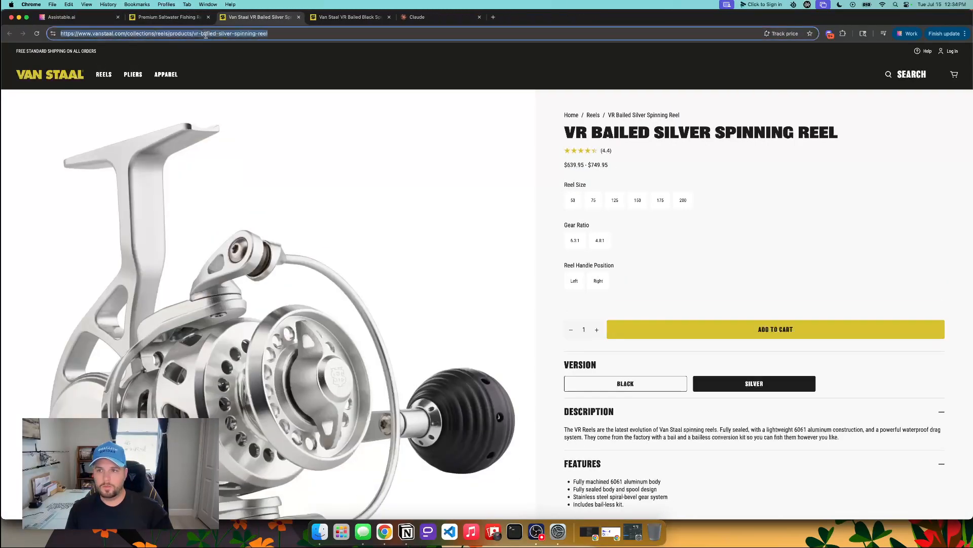
{"action": "left_click", "coordinate": [72, 21]}
{"action": "left_click", "coordinate": [946, 83]}
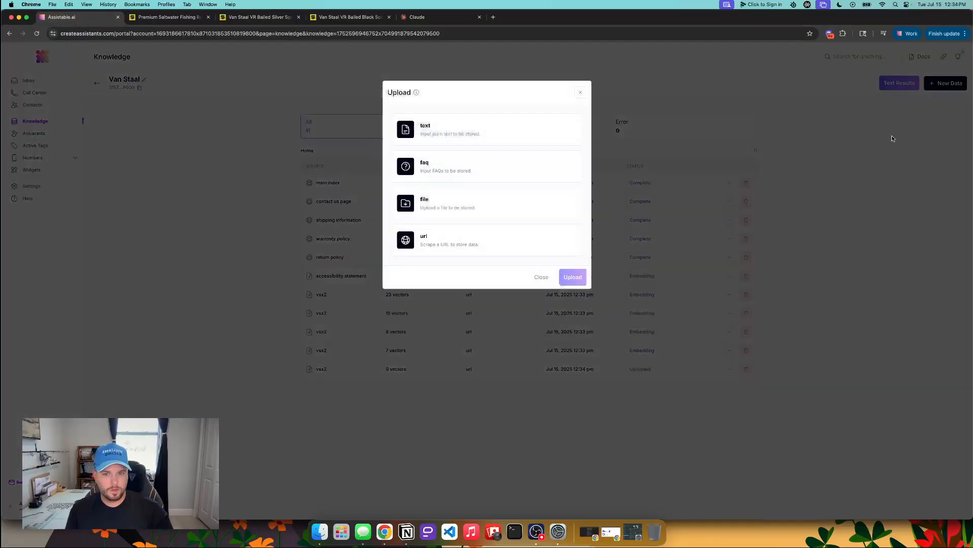
{"action": "left_click", "coordinate": [550, 238]}
{"action": "left_click", "coordinate": [445, 122]}
{"action": "type", "text": "https://www.vanstaal.com/collections/reels/products/vr-bailed-silver-spinning-reel"}
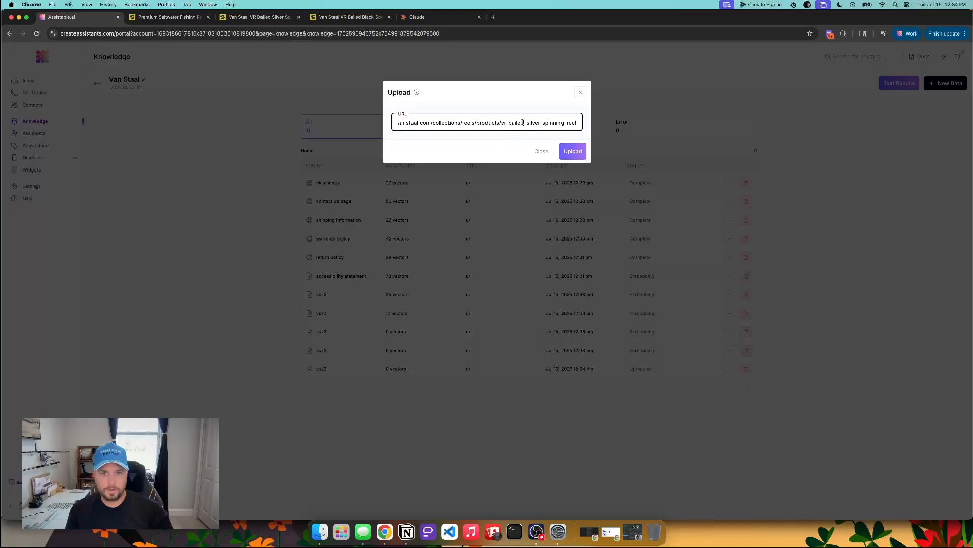
{"action": "left_click_drag", "start_coordinate": [502, 123], "coordinate": [526, 123]}
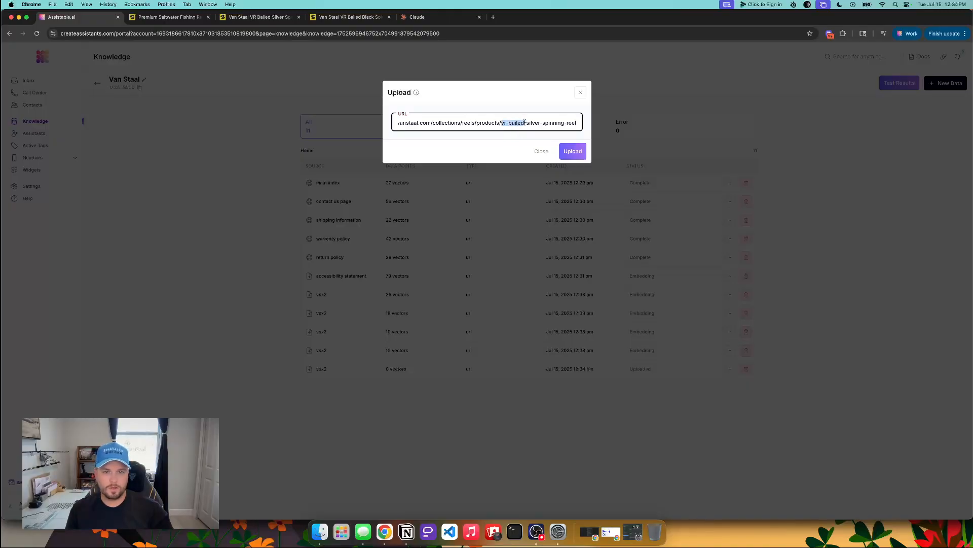
{"action": "double_click", "coordinate": [514, 123]}
{"action": "key", "text": "super+c"}
{"action": "key", "text": "Return"}
{"action": "key", "text": "super+v"}
{"action": "key", "text": "BackSpace"}
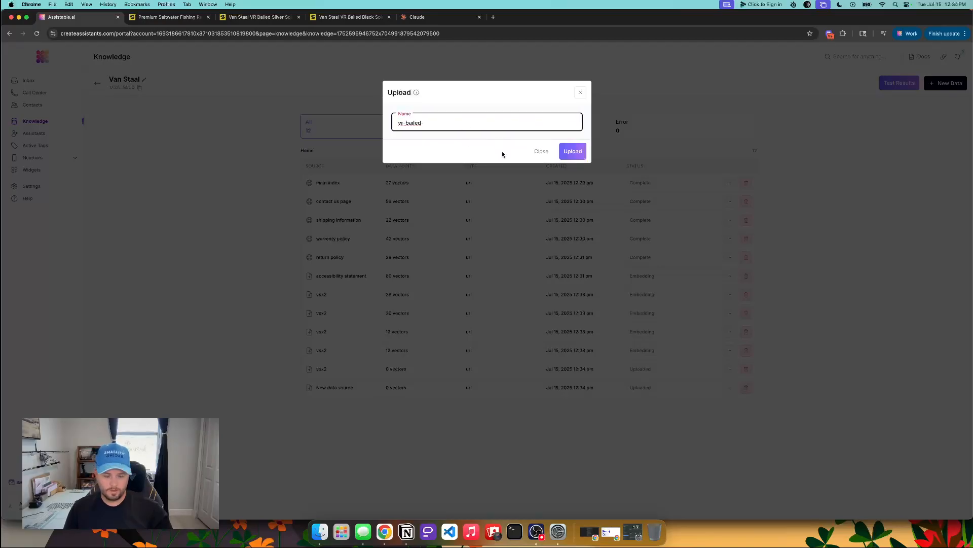
{"action": "left_click", "coordinate": [573, 151]}
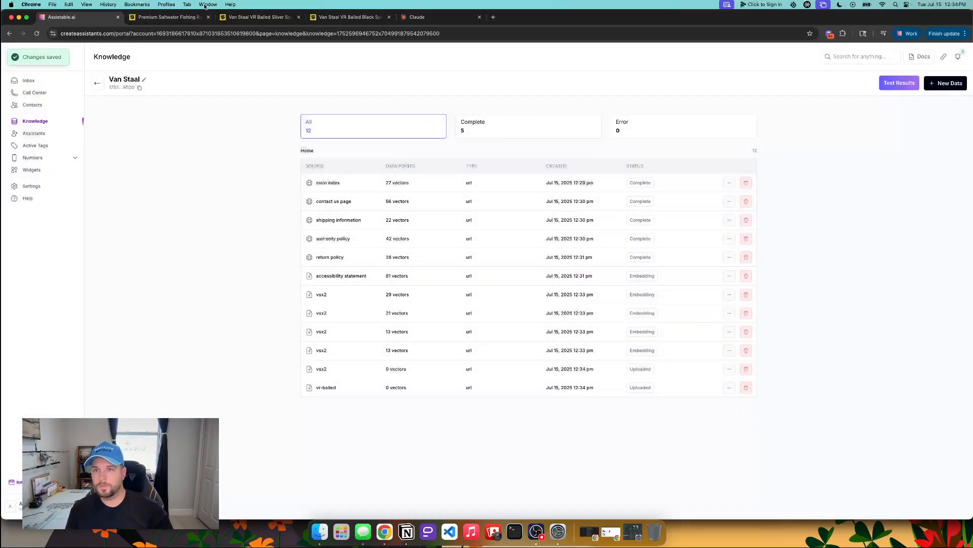
{"action": "left_click", "coordinate": [224, 19]}
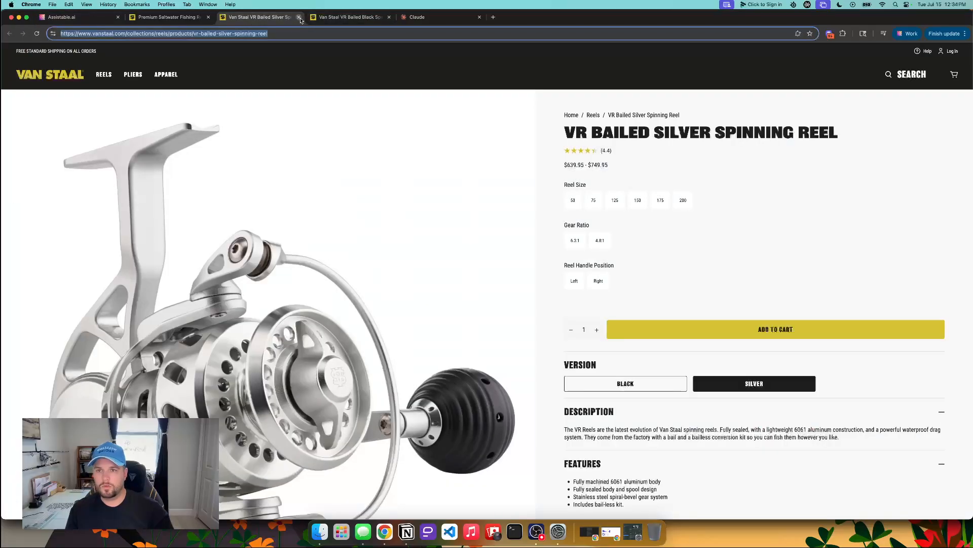
{"action": "left_click", "coordinate": [299, 18]}
{"action": "key", "text": "super+c"}
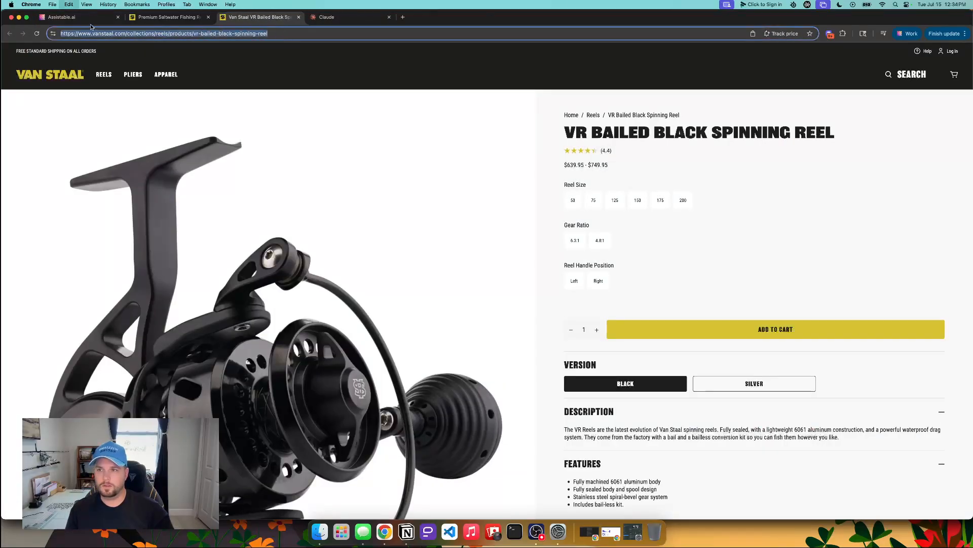
{"action": "left_click", "coordinate": [91, 18]}
{"action": "left_click", "coordinate": [945, 83]}
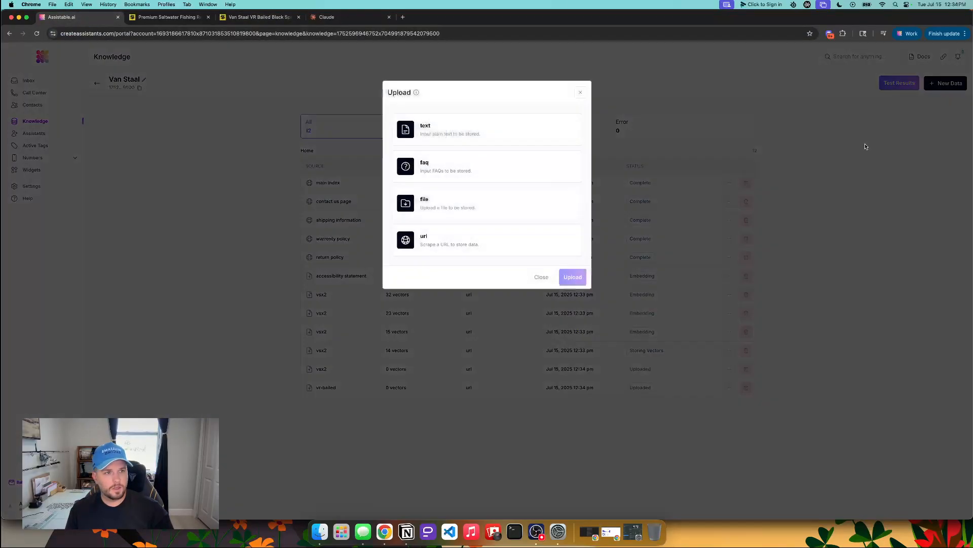
{"action": "left_click", "coordinate": [509, 243]}
{"action": "key", "text": "super+v"}
{"action": "left_click_drag", "start_coordinate": [502, 124], "coordinate": [526, 124]}
{"action": "key", "text": "Return"}
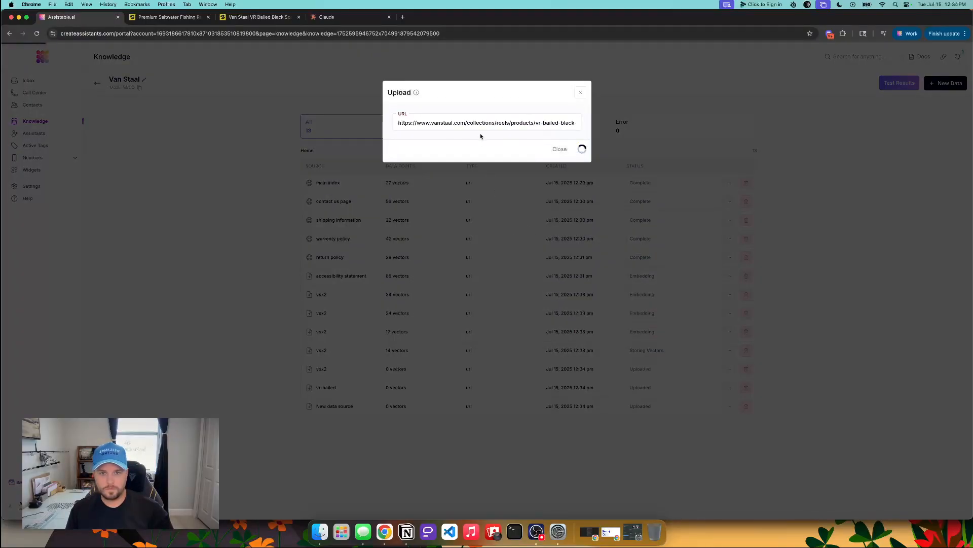
{"action": "left_click", "coordinate": [478, 124]}
{"action": "key", "text": "super+v"}
{"action": "left_click", "coordinate": [570, 150]}
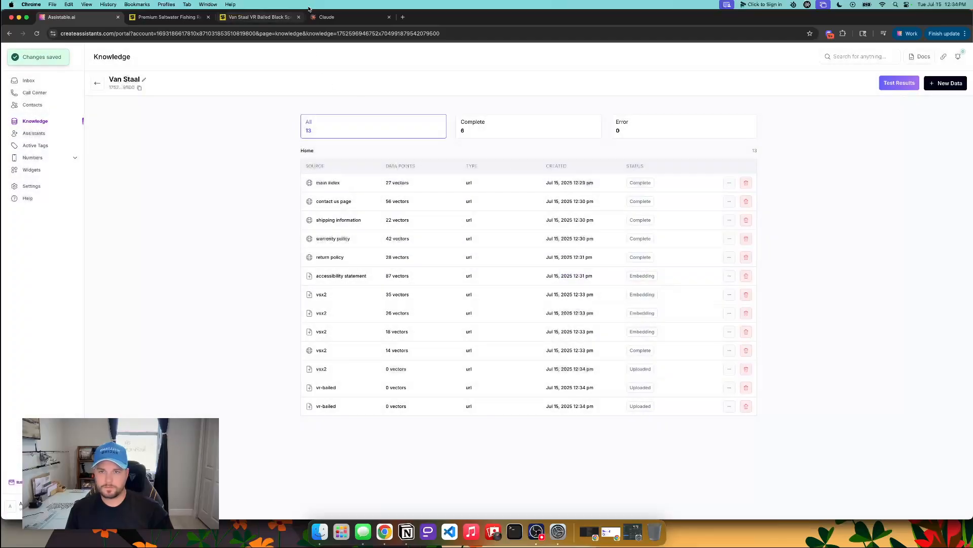
Copy the entire Van Staal Q&A document from Claude and upload it in Assistable.ai as a text data source named "Q&As - Text Based".
{"action": "left_click", "coordinate": [319, 17]}
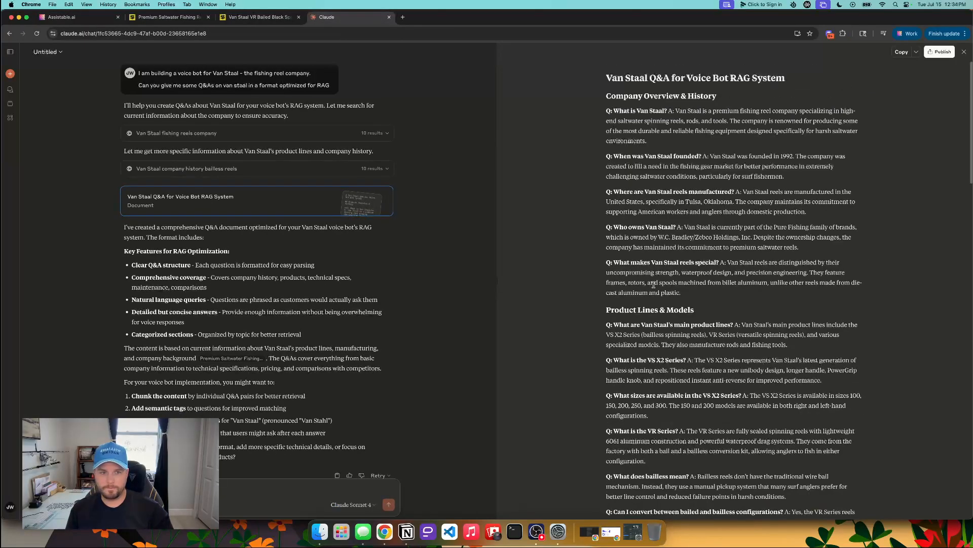
{"action": "left_click_drag", "start_coordinate": [603, 83], "coordinate": [772, 505]}
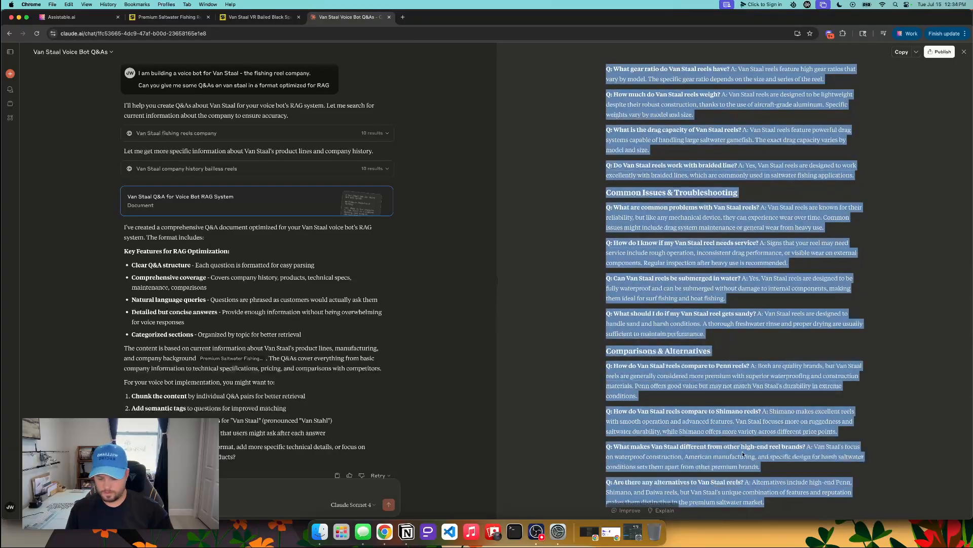
{"action": "key", "text": "super+1"}
{"action": "left_click", "coordinate": [946, 83]}
{"action": "left_click", "coordinate": [443, 148]}
{"action": "key", "text": "super+v"}
{"action": "left_click", "coordinate": [575, 322]}
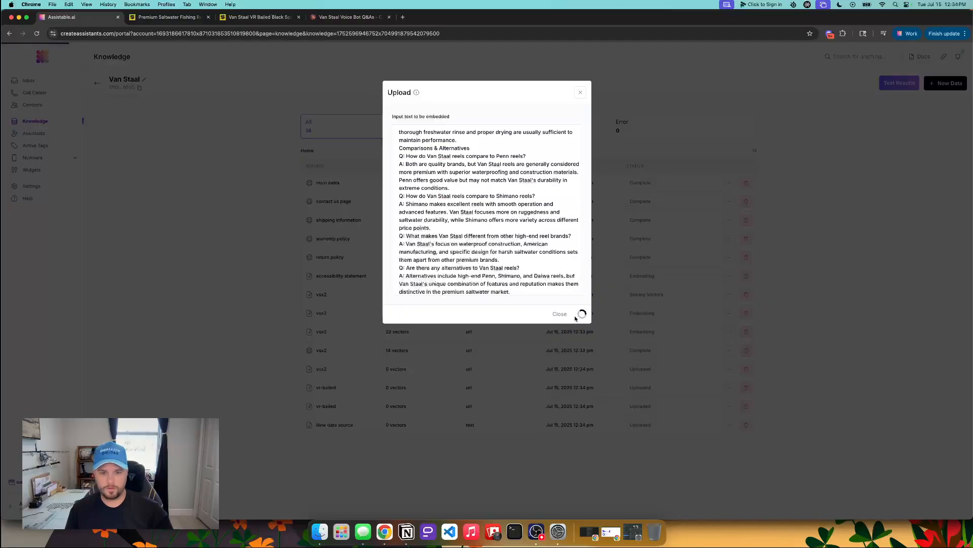
{"action": "left_click", "coordinate": [437, 117]}
{"action": "type", "text": "Q&As - Text"}
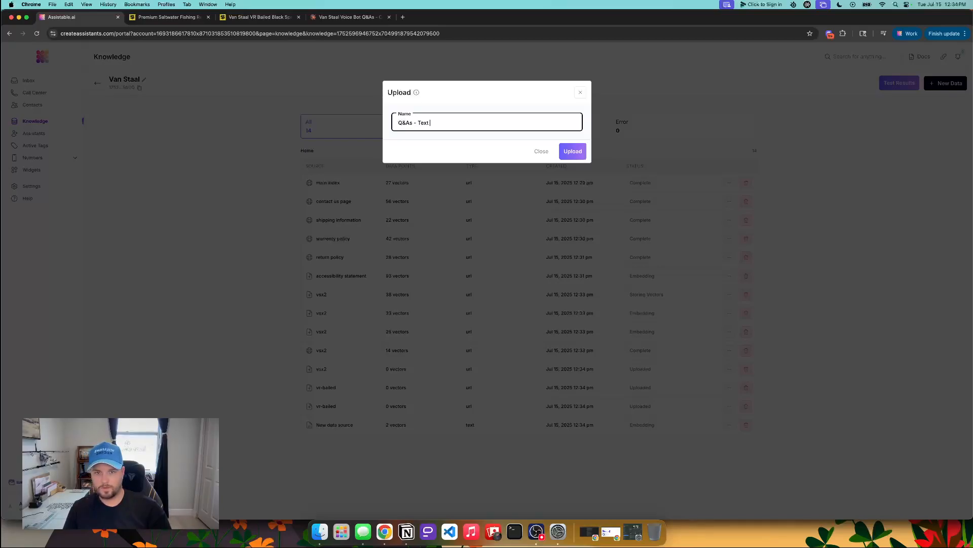
{"action": "type", "text": " BNased"}
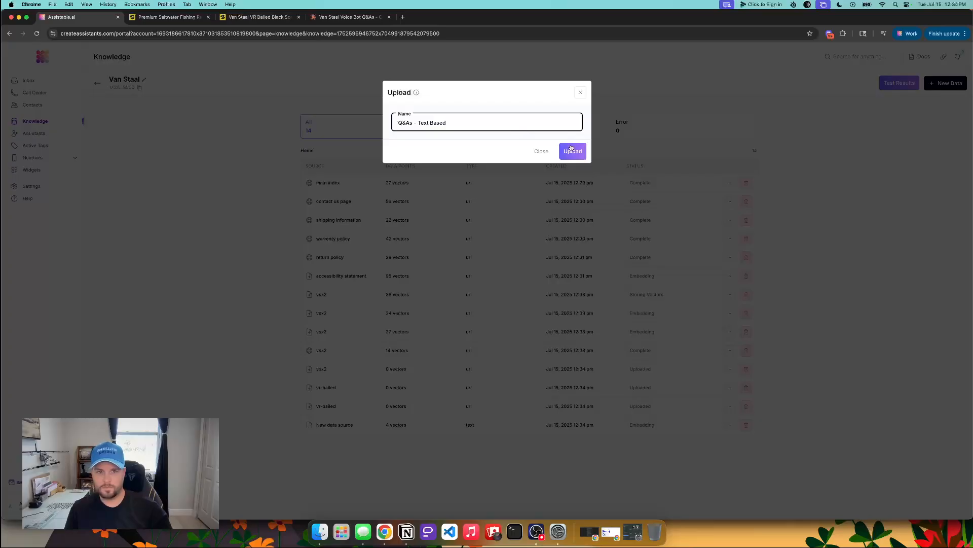
{"action": "left_click", "coordinate": [573, 150]}
Ask Claude for questions phrased like a customer asking about the reels, delivered in RAG optimized JSON.
{"action": "left_click", "coordinate": [349, 17]}
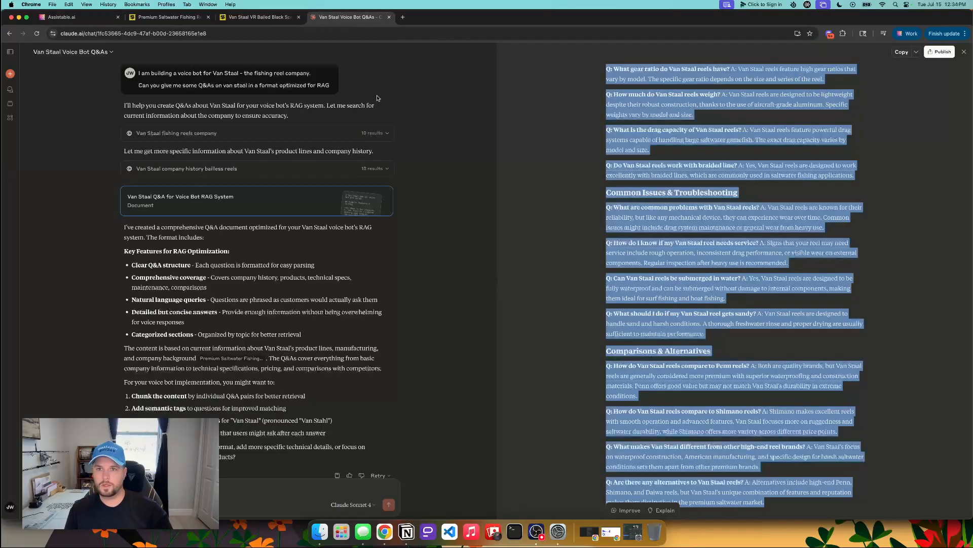
{"action": "scroll", "coordinate": [107, 272], "scroll_direction": "down", "scroll_amount": 1}
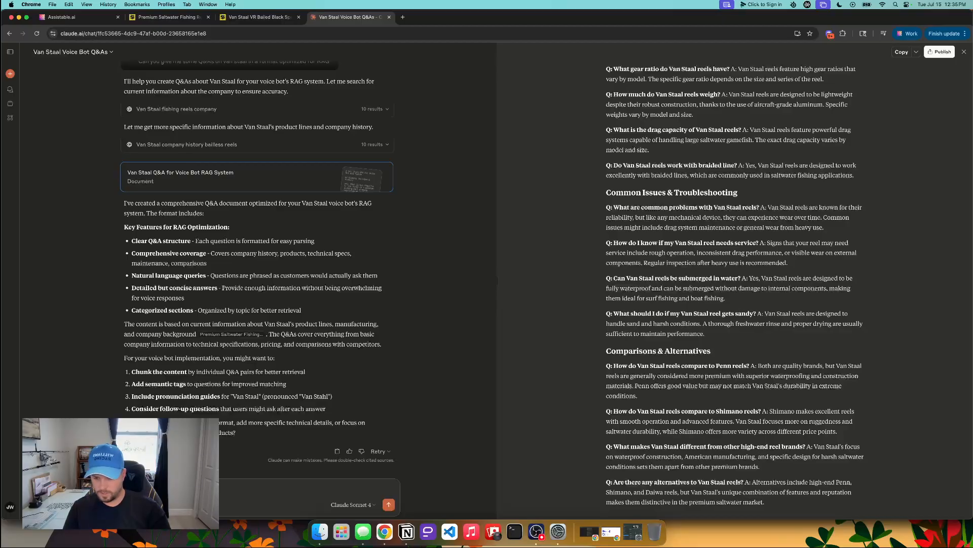
{"action": "type", "text": "estions,"}
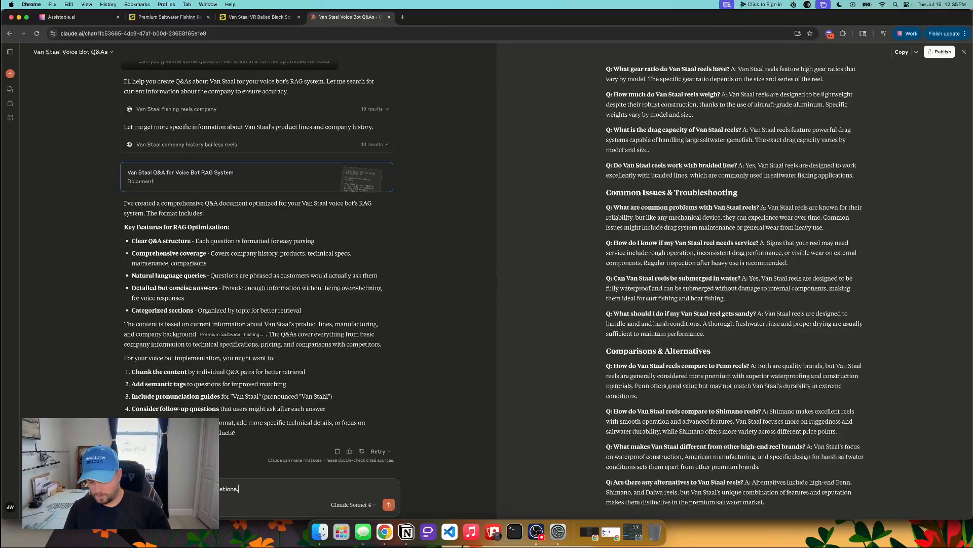
{"action": "type", "text": " like im a customer asking questions about the"}
{"action": "key", "text": "shift+Return"}
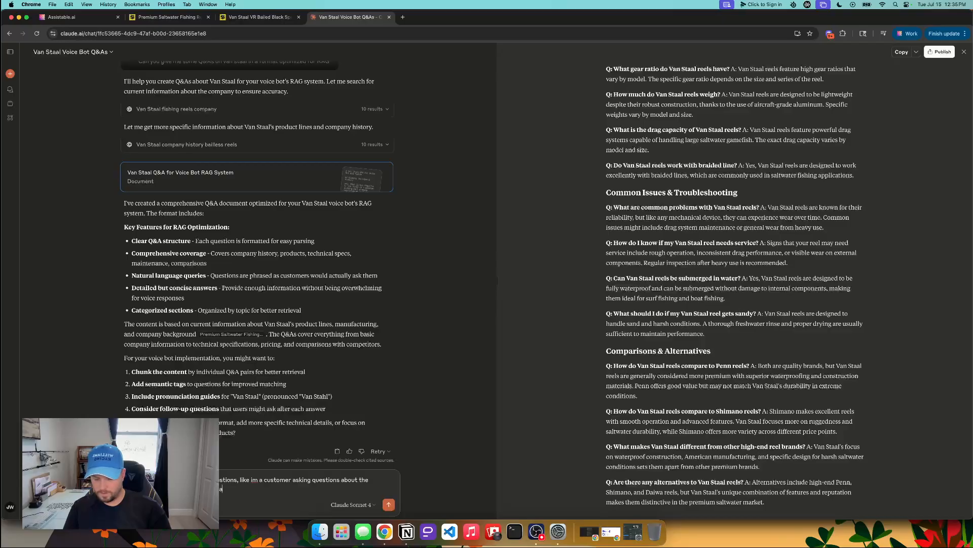
{"action": "type", "text": "me in RAG optimized JSON"}
{"action": "key", "text": "Return"}
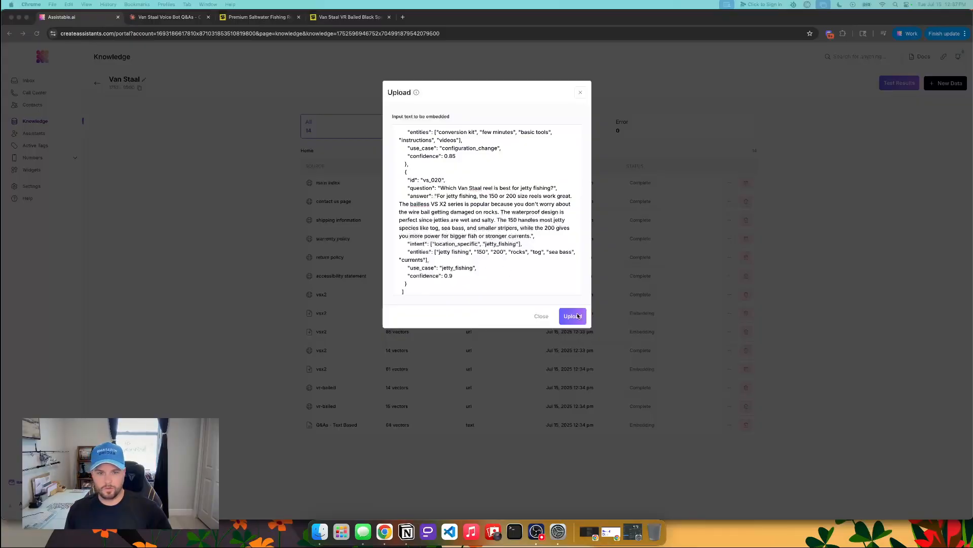
Upload the pasted JSON questions and answers as a text data source named "Q&A - JSON".
{"action": "left_click", "coordinate": [573, 316]}
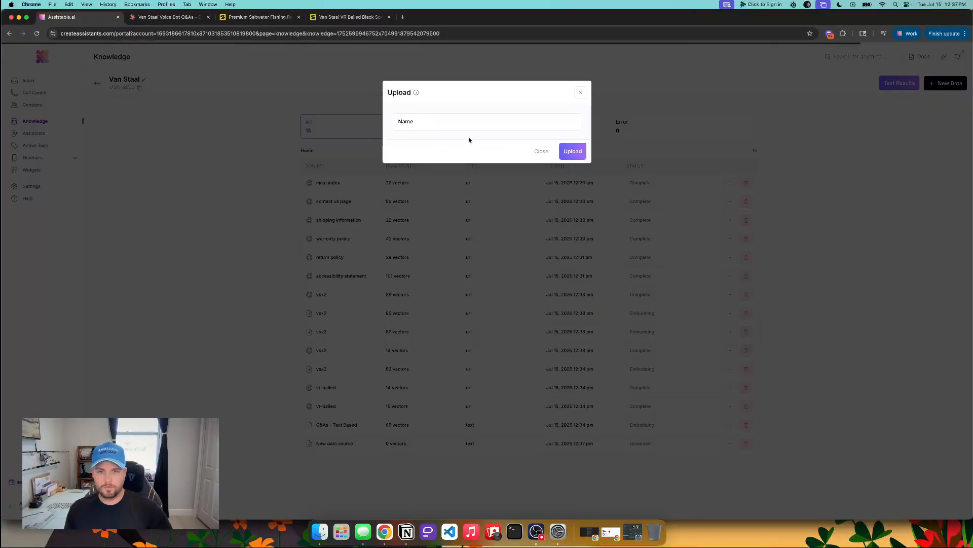
{"action": "left_click", "coordinate": [461, 116]}
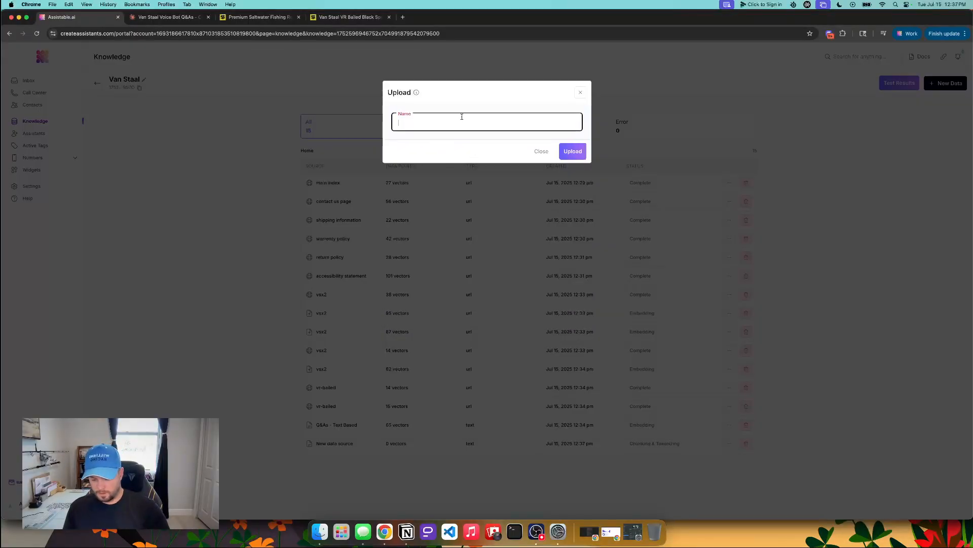
{"action": "type", "text": "Q&A 0 JSON"}
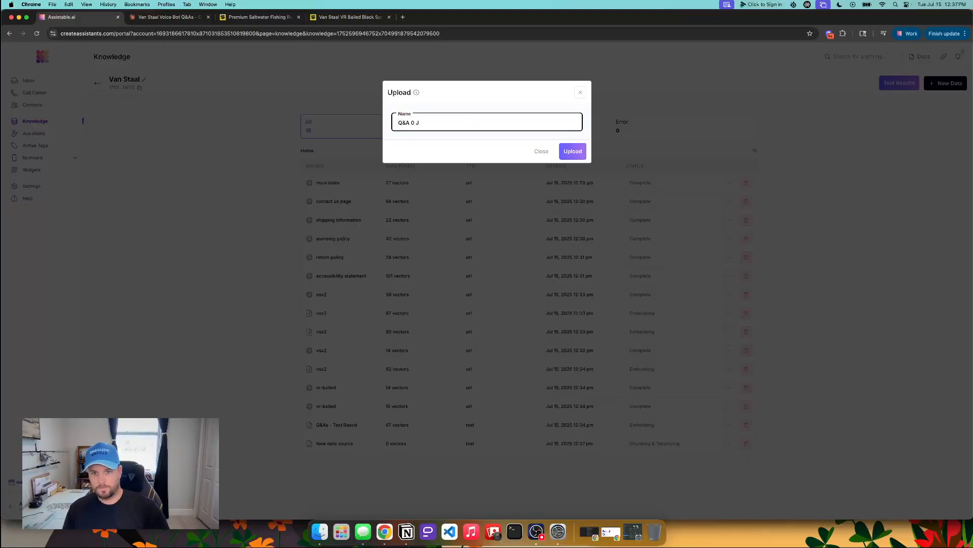
{"action": "type", "text": "JSON Style"}
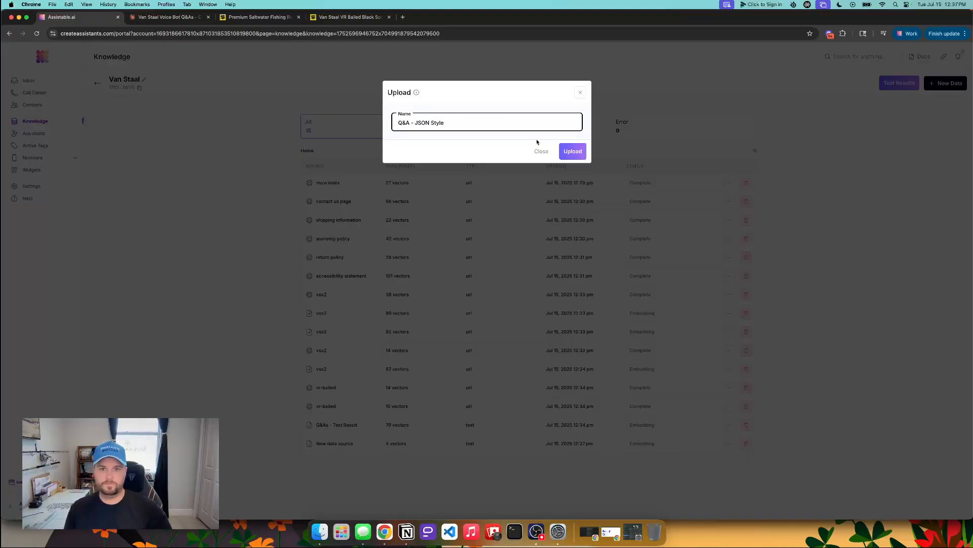
{"action": "left_click", "coordinate": [580, 153]}
{"action": "double_click", "coordinate": [440, 124]}
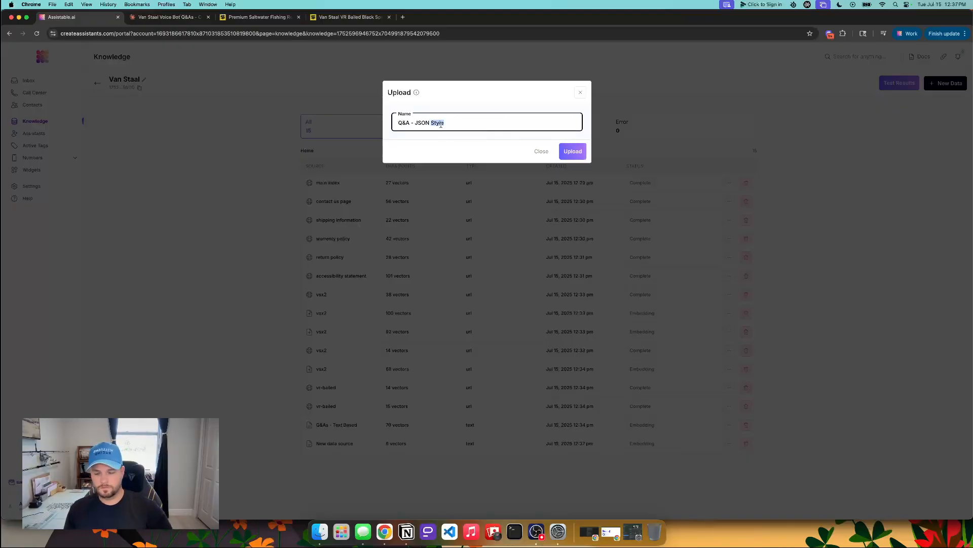
{"action": "key", "text": "BackSpace"}
{"action": "key", "text": "BackSpace"}
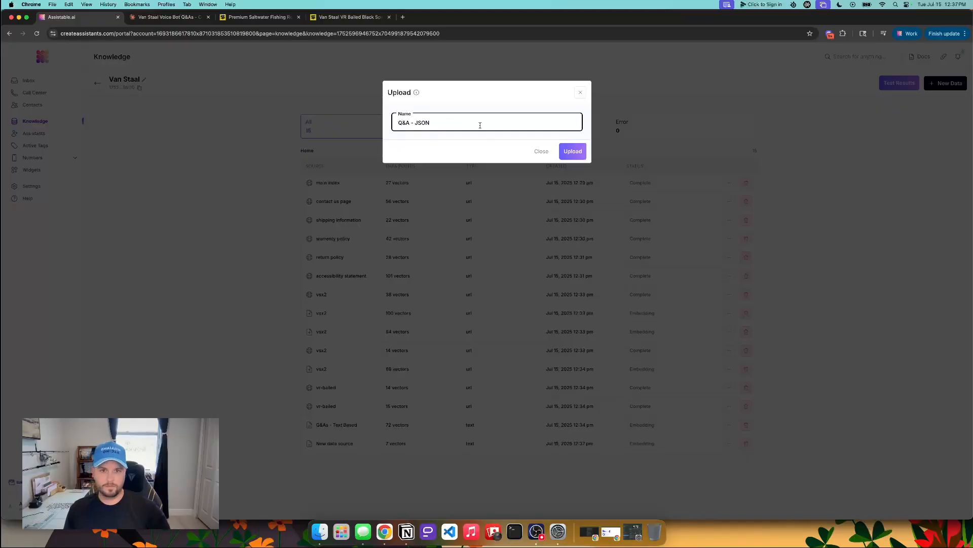
{"action": "left_click", "coordinate": [566, 153]}
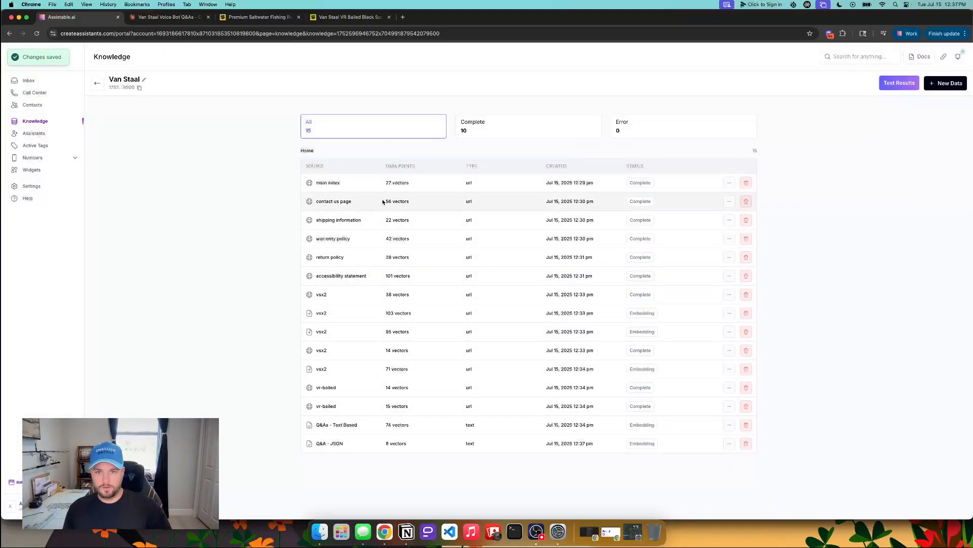
Review the embedded question and answer pairs of the "contact us page" data source, then close it.
{"action": "left_click", "coordinate": [729, 201]}
{"action": "left_click", "coordinate": [596, 154]}
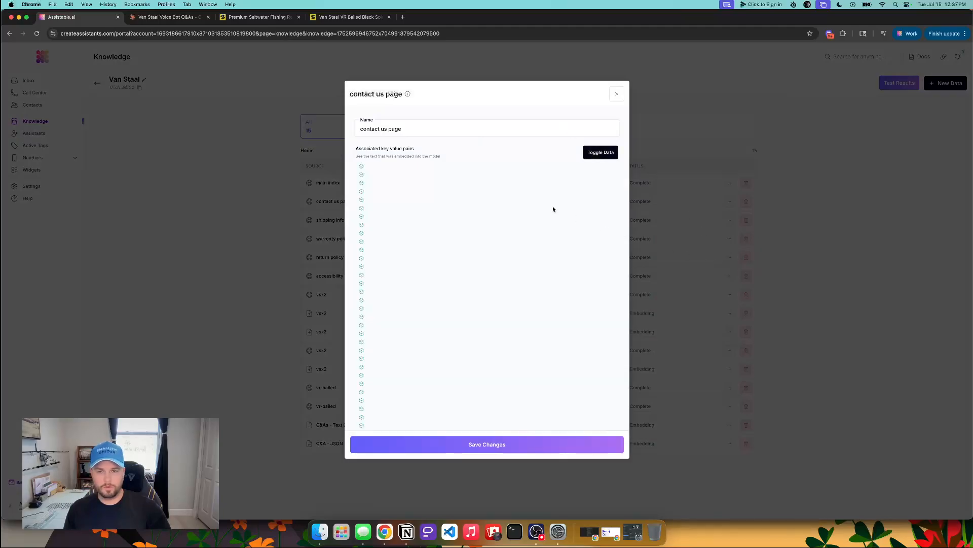
{"action": "scroll", "coordinate": [451, 236], "scroll_direction": "down", "scroll_amount": 10}
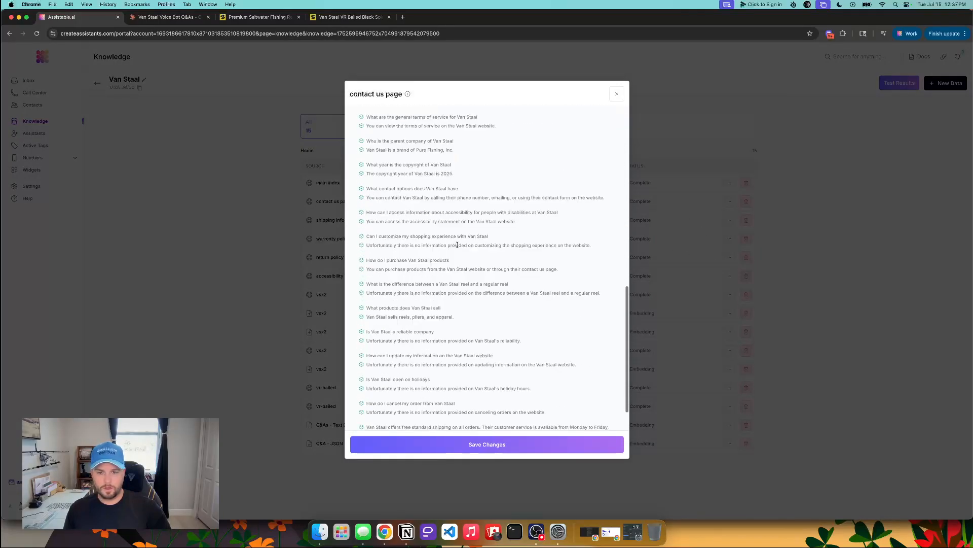
{"action": "scroll", "coordinate": [455, 243], "scroll_direction": "down", "scroll_amount": 2}
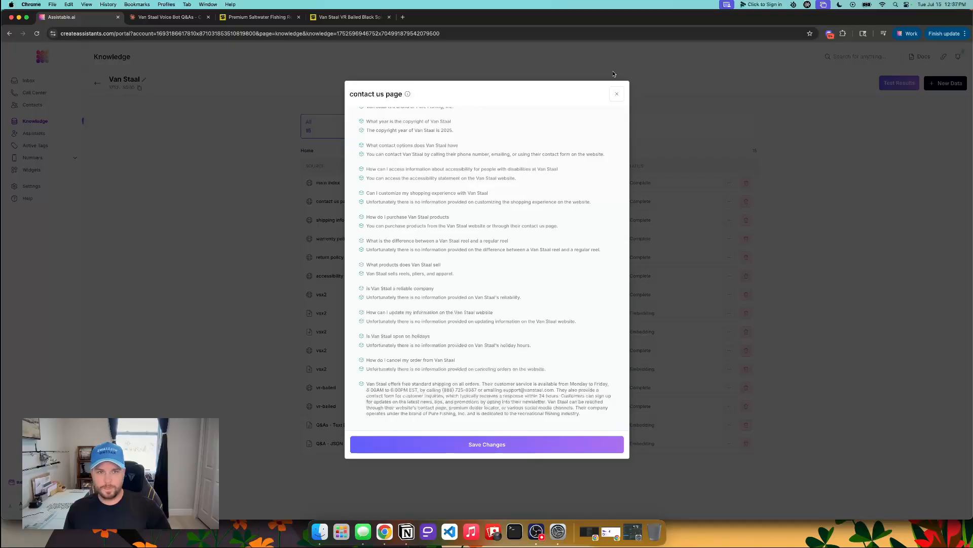
{"action": "left_click", "coordinate": [616, 94]}
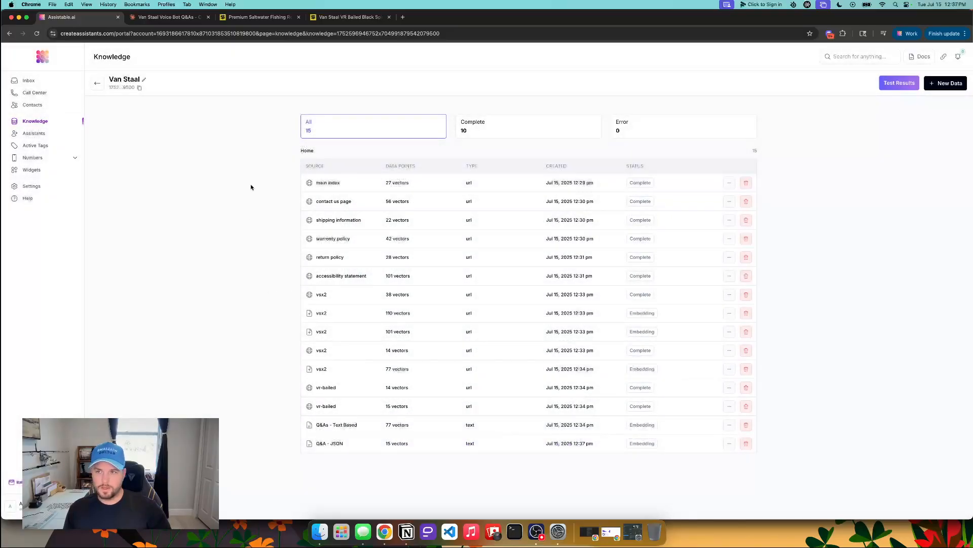
Return to the knowledge base list and enable voice for the Van Staal knowledge base.
{"action": "left_click", "coordinate": [97, 83]}
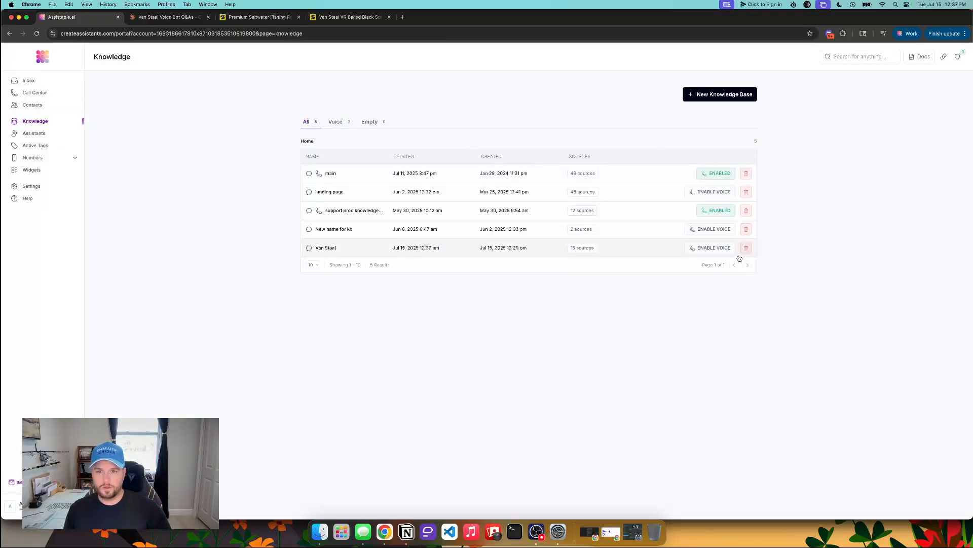
{"action": "left_click", "coordinate": [713, 247]}
{"action": "left_click", "coordinate": [587, 176]}
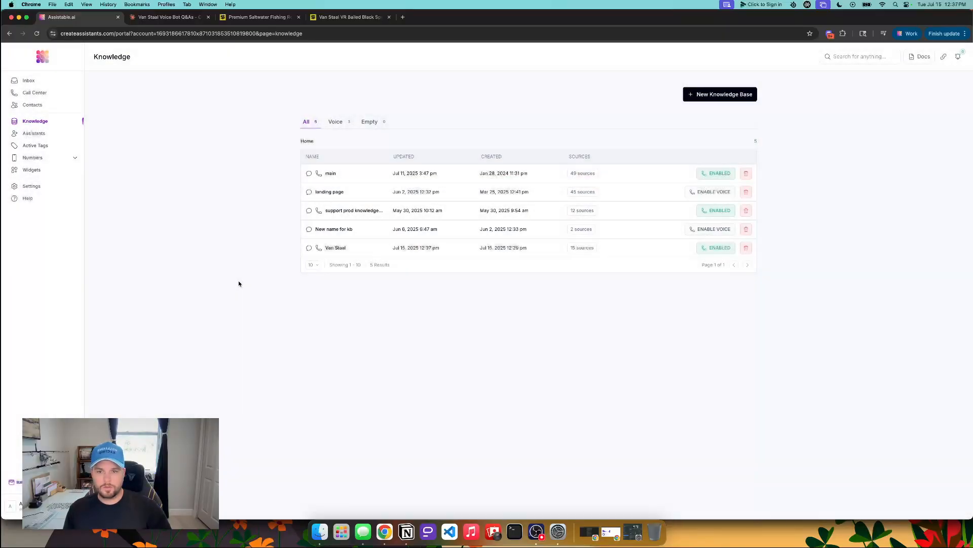
Open the "Voice RAG | Van Staal Example" assistant and attach the Van Staal knowledge base to it.
{"action": "left_click", "coordinate": [54, 135]}
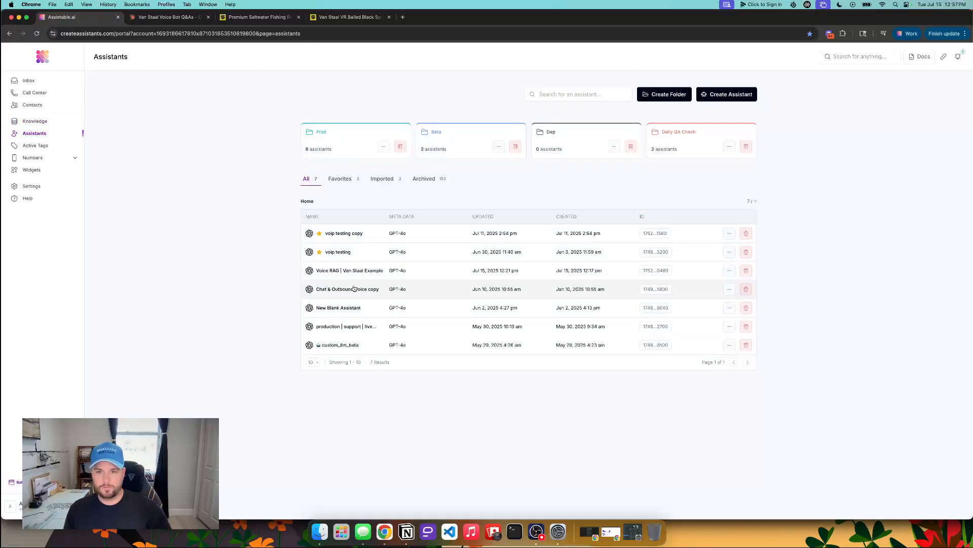
{"action": "left_click", "coordinate": [386, 272]}
{"action": "left_click", "coordinate": [865, 225]}
{"action": "left_click", "coordinate": [449, 240]}
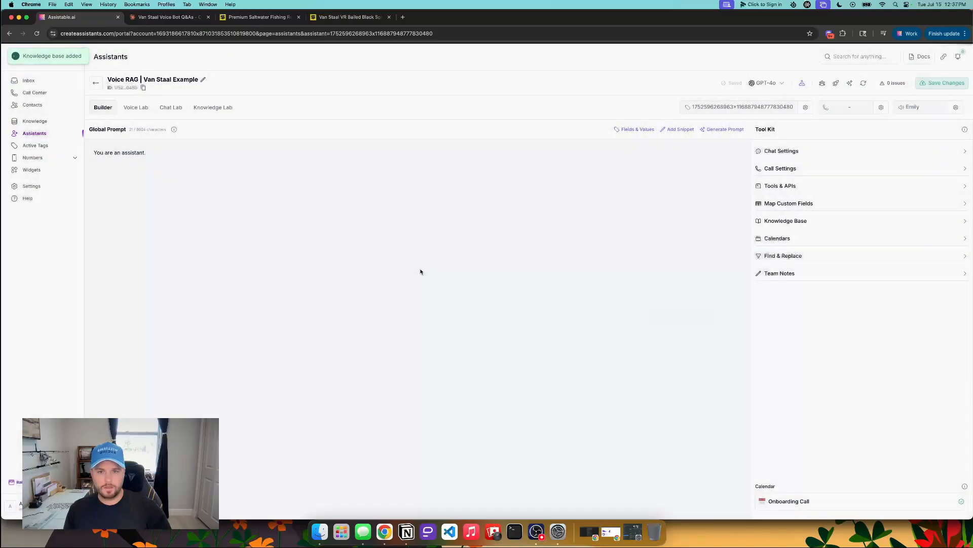
Link the third phone number in the numbers list to the "Voice RAG | Van Staal Example" assistant and save.
{"action": "left_click", "coordinate": [850, 111]}
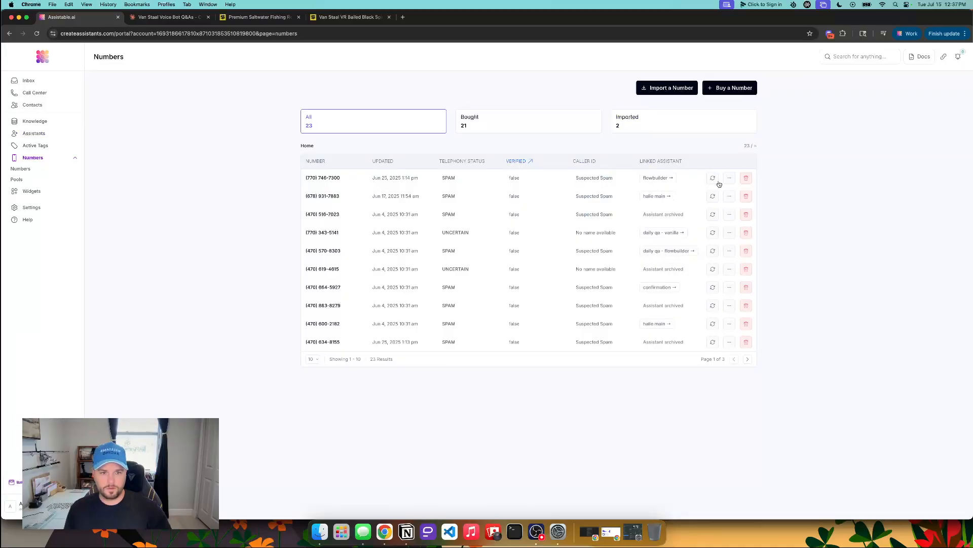
{"action": "left_click", "coordinate": [728, 216]}
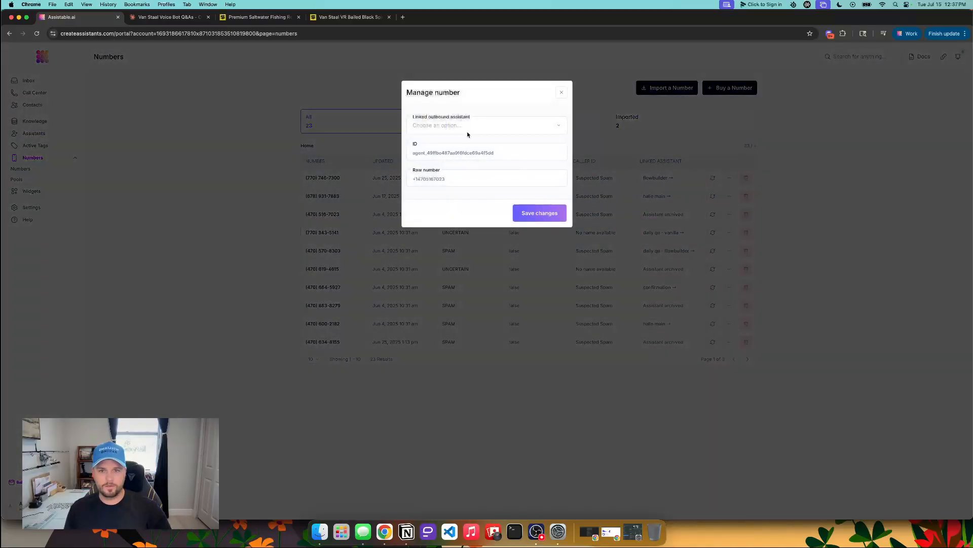
{"action": "left_click", "coordinate": [468, 127]}
{"action": "left_click", "coordinate": [477, 264]}
{"action": "left_click", "coordinate": [561, 211]}
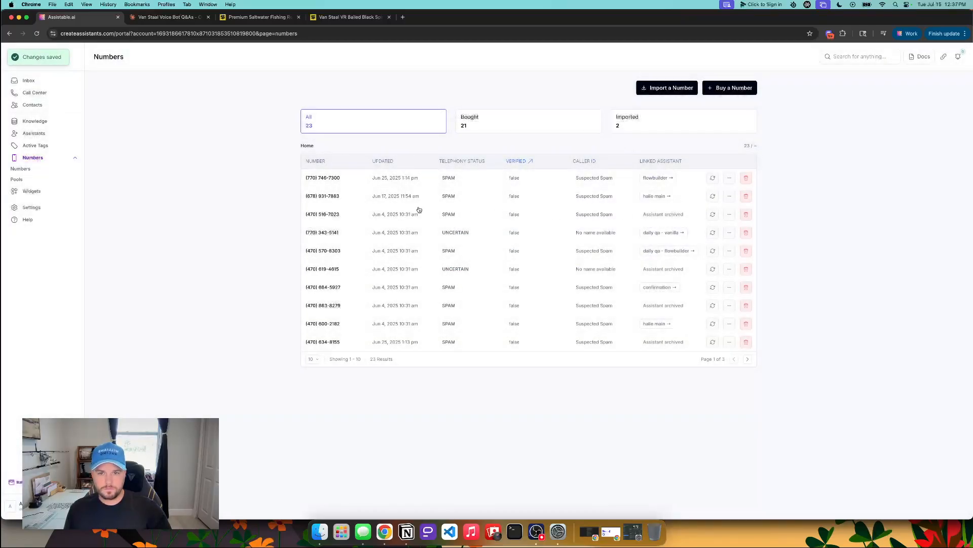
Open the assistant linked to that number and check which knowledge base it currently uses.
{"action": "left_click", "coordinate": [651, 216]}
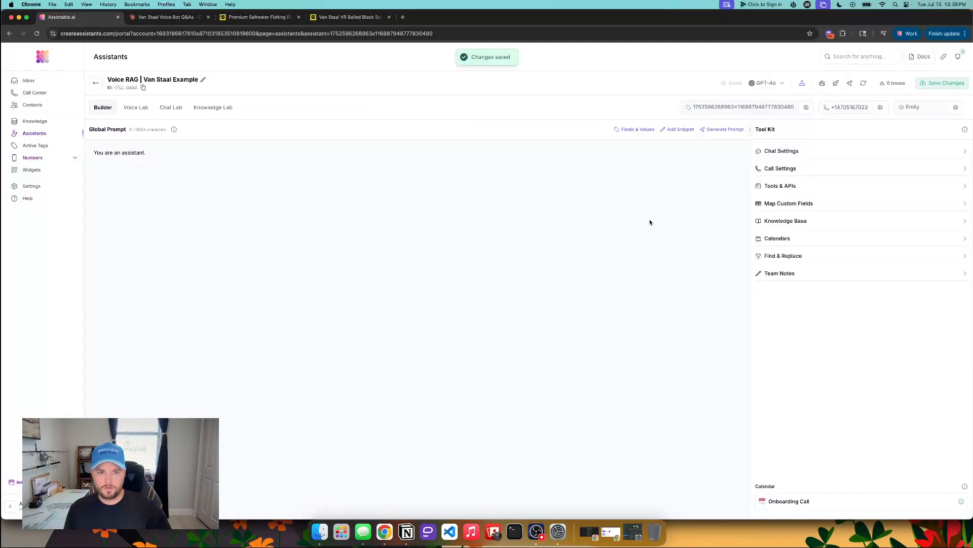
{"action": "left_click", "coordinate": [791, 221]}
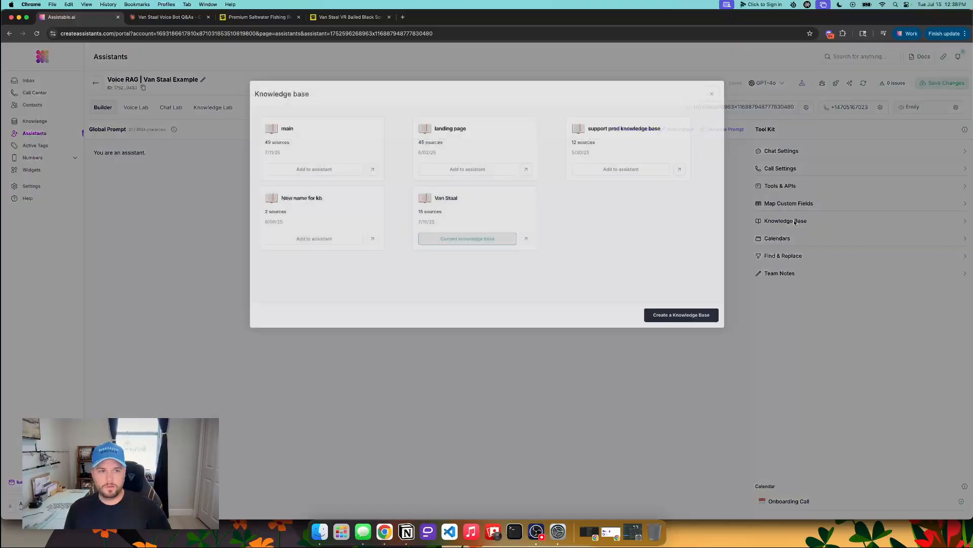
{"action": "triple_click", "coordinate": [433, 210]}
{"action": "left_click", "coordinate": [707, 110]}
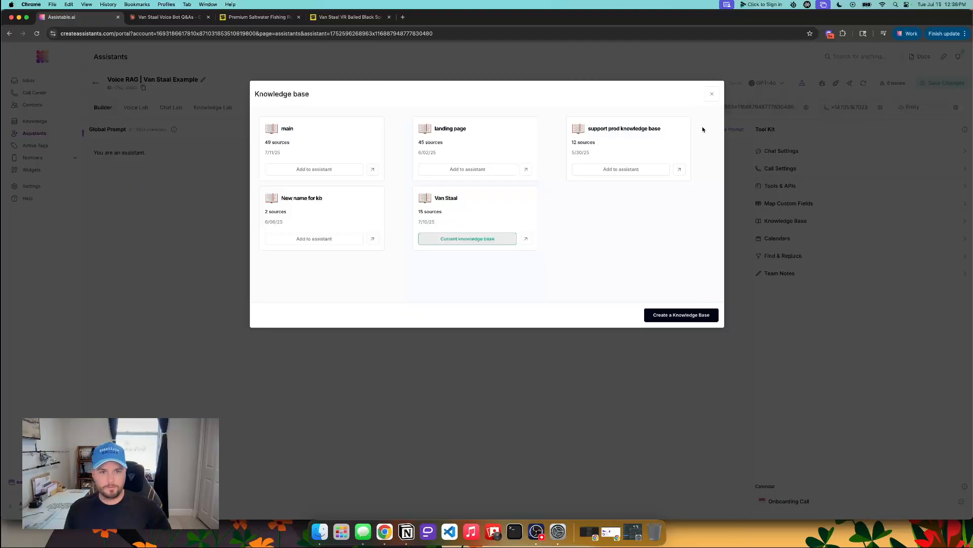
{"action": "left_click", "coordinate": [712, 94]}
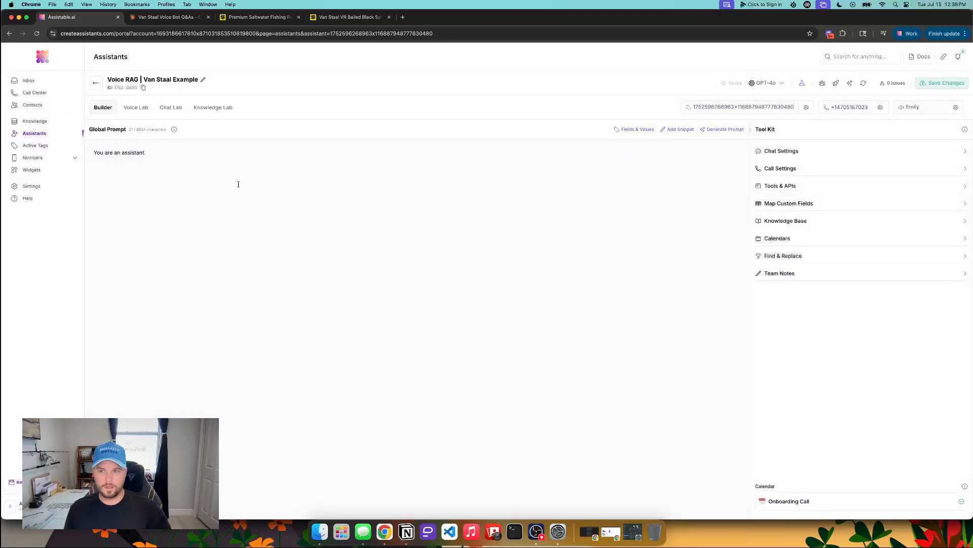
Replace the global prompt with "You are a customer service rep for Van Staal." and save the assistant.
{"action": "triple_click", "coordinate": [167, 149]}
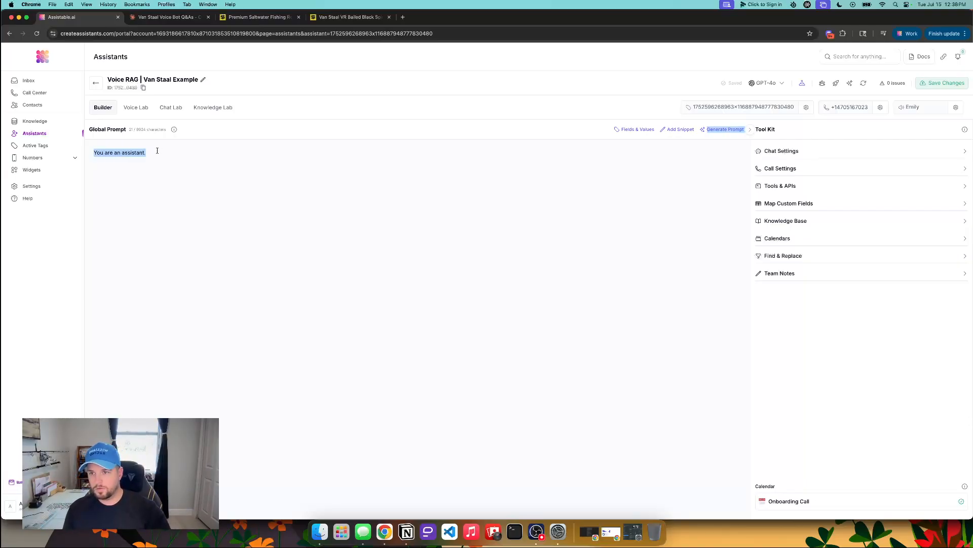
{"action": "left_click", "coordinate": [158, 150]}
{"action": "key", "text": "super+a"}
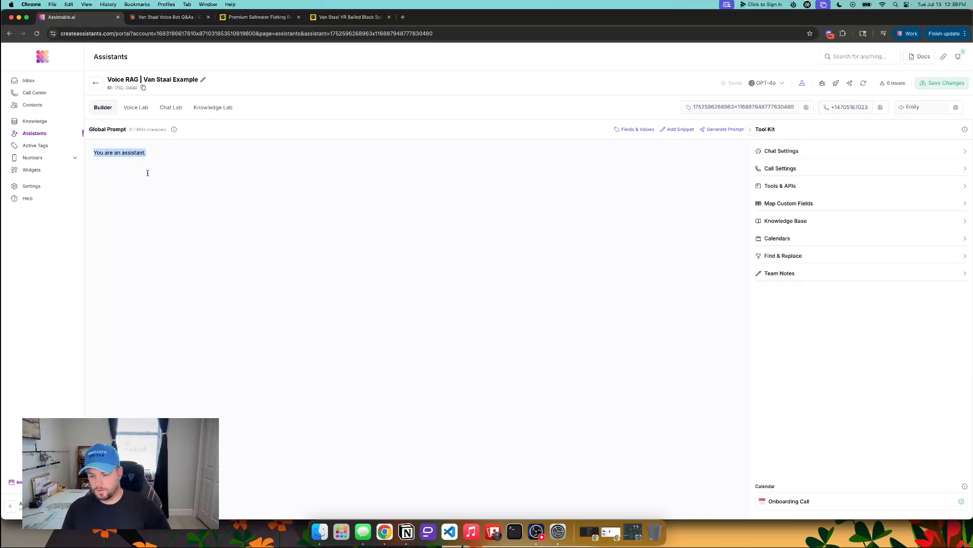
{"action": "type", "text": "You"}
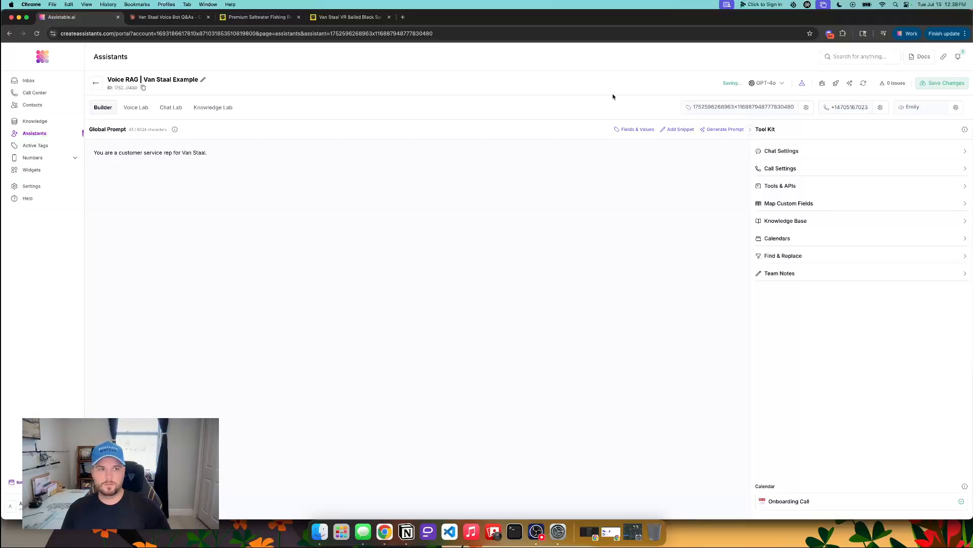
{"action": "left_click", "coordinate": [947, 83]}
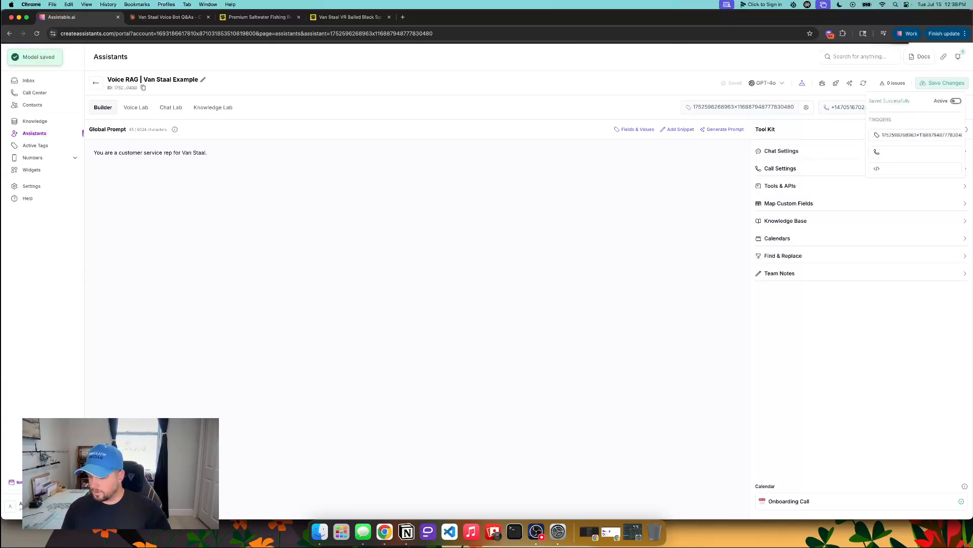
Open the Van Staal knowledge base's embedding playground and submit the test question "will sand damage this?".
{"action": "left_click", "coordinate": [60, 122]}
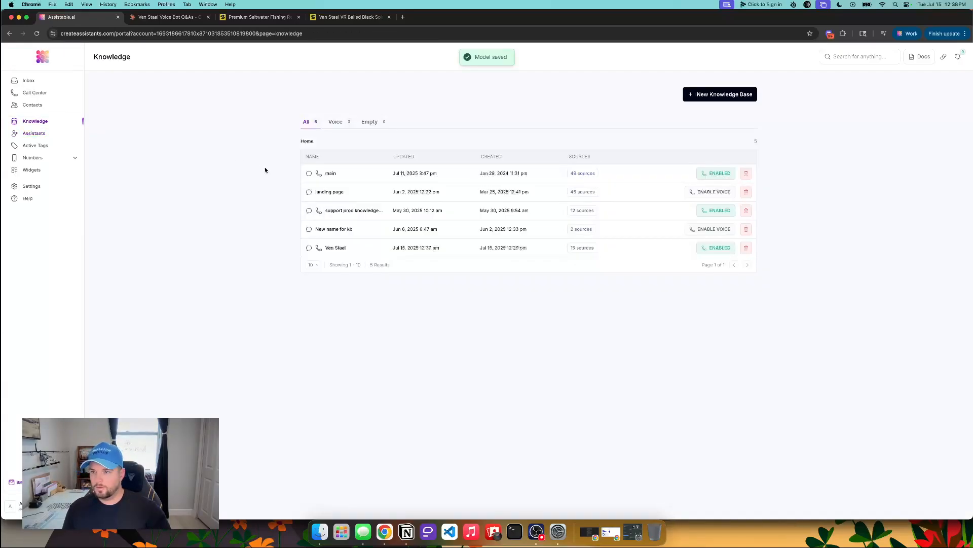
{"action": "left_click", "coordinate": [343, 232]}
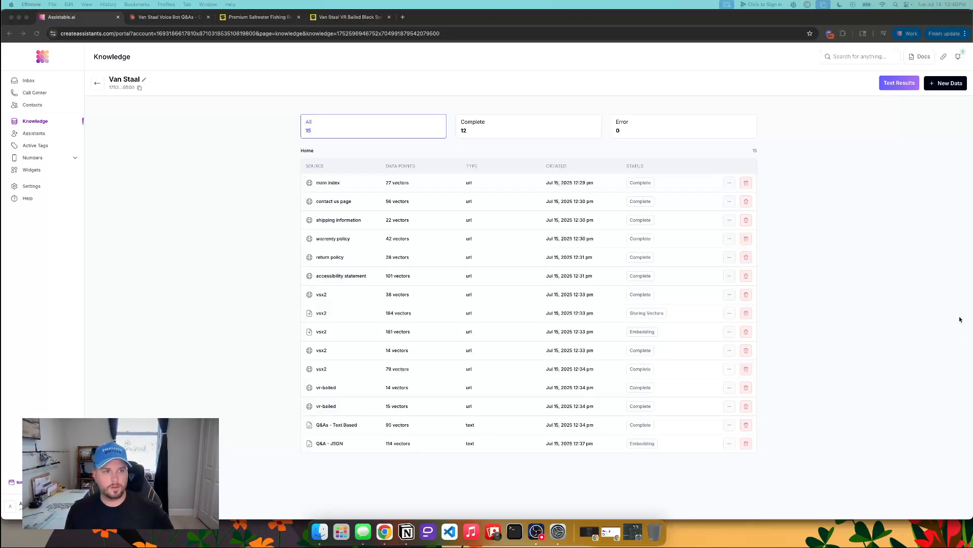
{"action": "left_click", "coordinate": [842, 140]}
{"action": "left_click", "coordinate": [888, 84]}
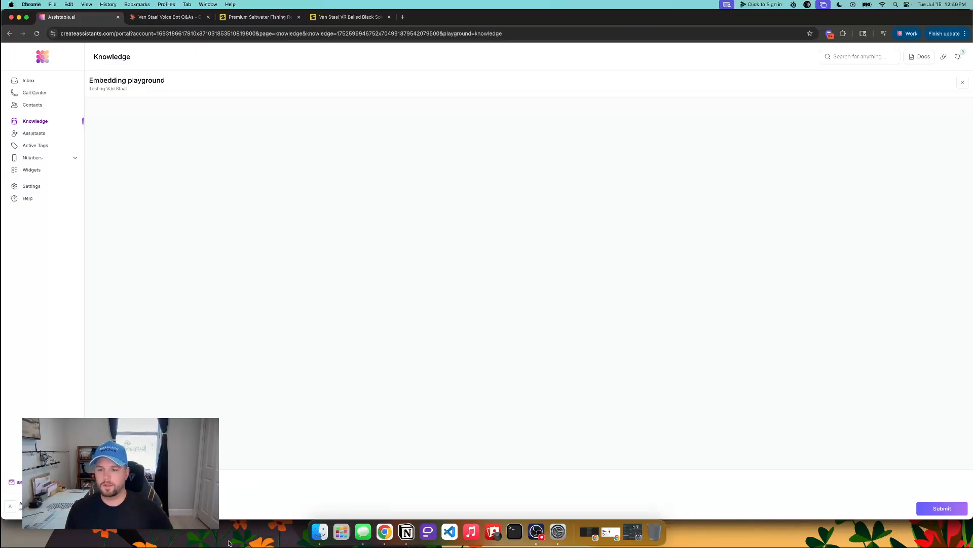
{"action": "left_click", "coordinate": [152, 486]}
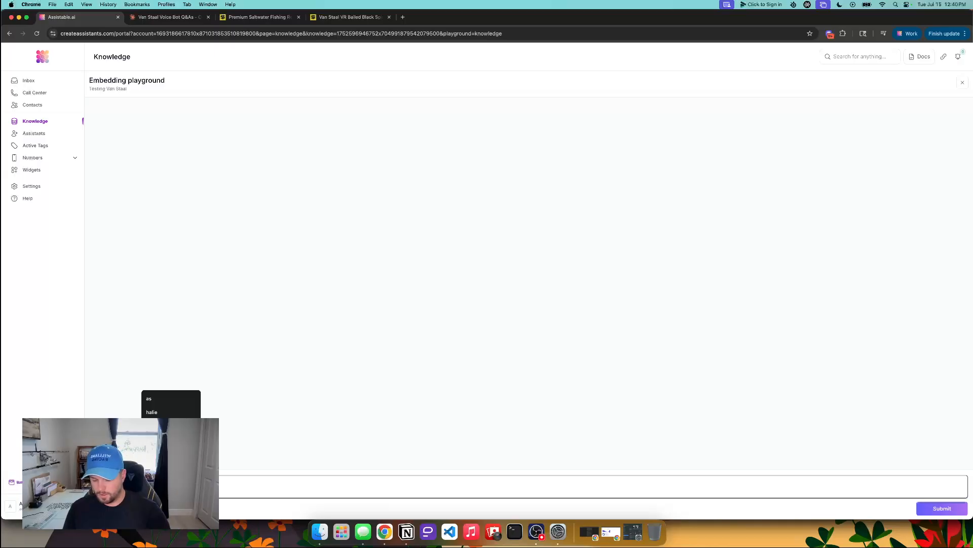
{"action": "key", "text": "Escape"}
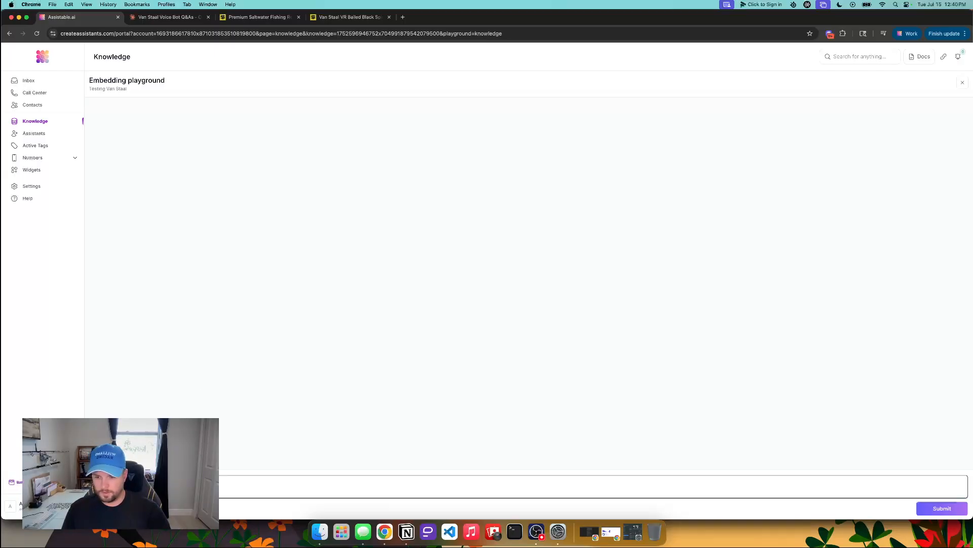
{"action": "key", "text": "Return"}
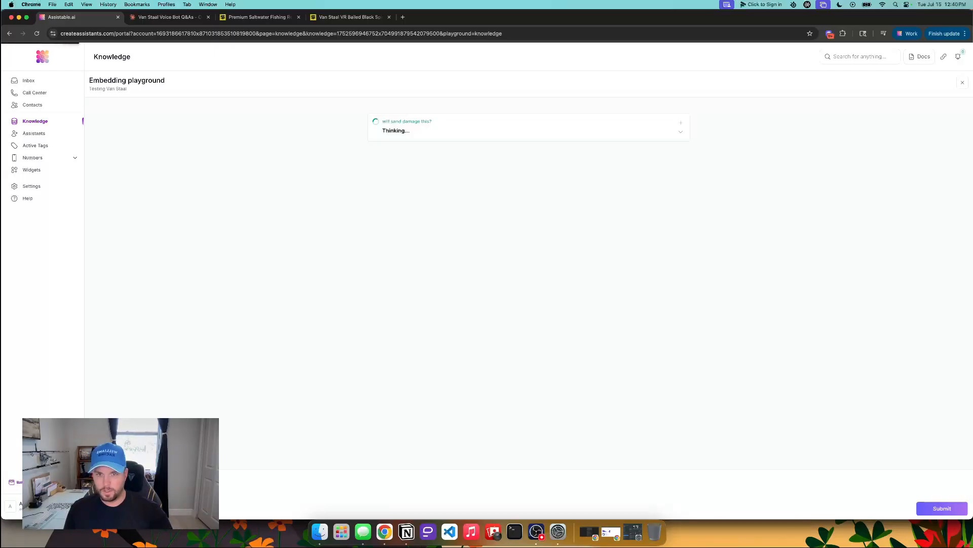
Expand the result for the sand question and examine its answer, match score and matched source text.
{"action": "left_click", "coordinate": [678, 131]}
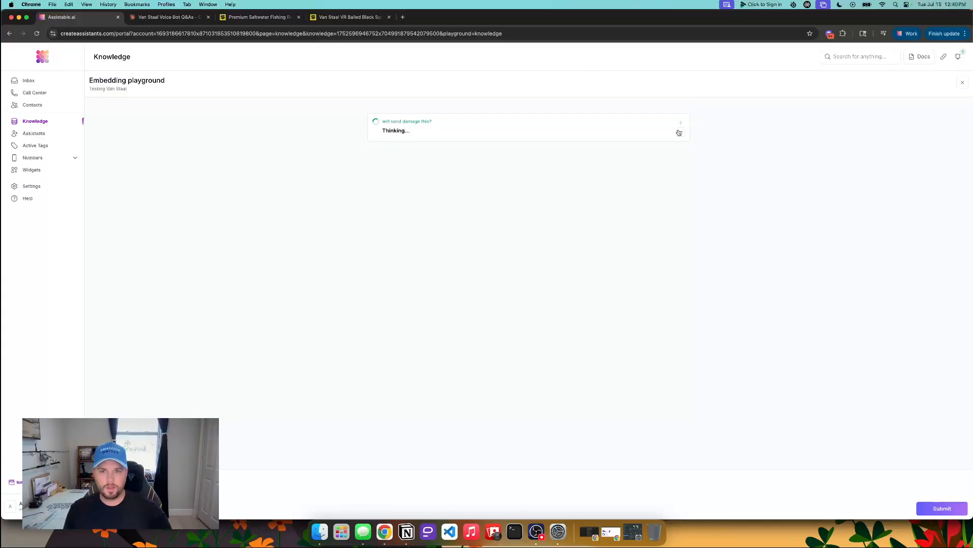
{"action": "double_click", "coordinate": [444, 131]}
{"action": "triple_click", "coordinate": [624, 143]}
{"action": "left_click", "coordinate": [525, 143]}
{"action": "left_click_drag", "start_coordinate": [526, 143], "coordinate": [503, 146]}
{"action": "left_click", "coordinate": [562, 155]}
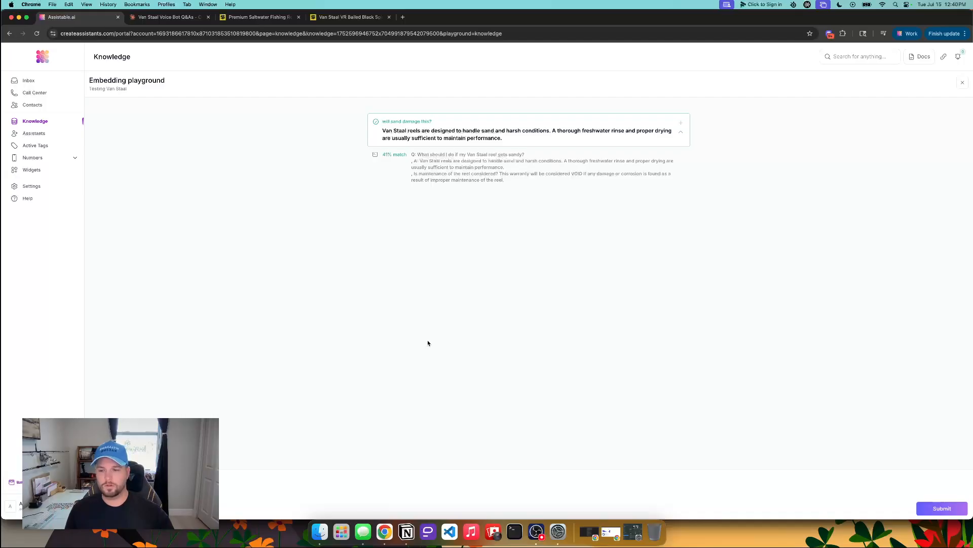
Submit the test question "can this be used in fresh water?" in the embedding playground and examine the answer and matched source.
{"action": "left_click", "coordinate": [172, 485]}
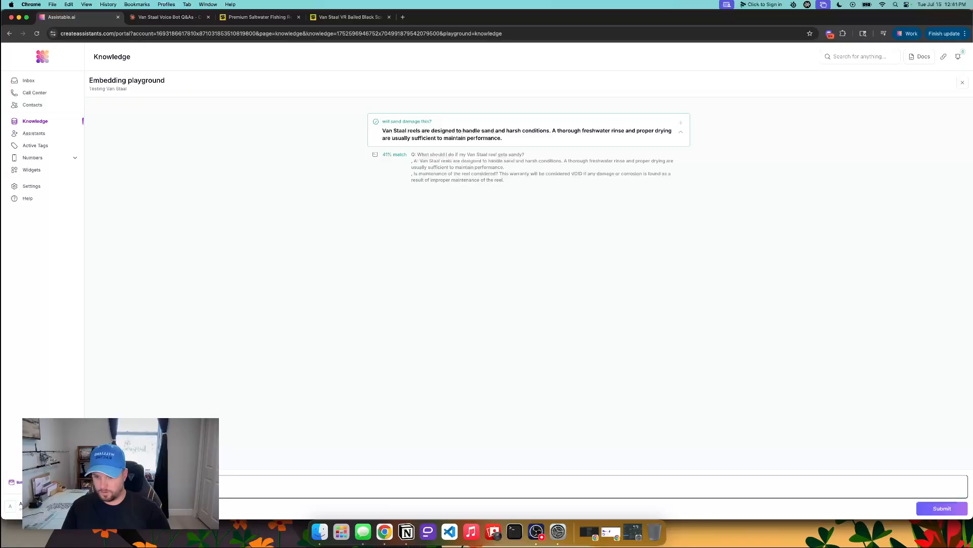
{"action": "left_click", "coordinate": [941, 508]}
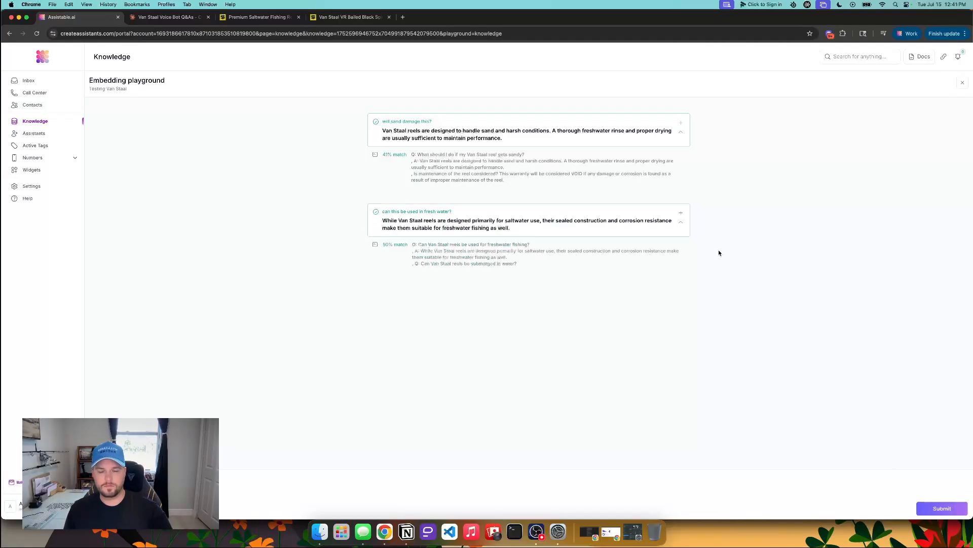
{"action": "triple_click", "coordinate": [477, 227]}
{"action": "left_click", "coordinate": [741, 277]}
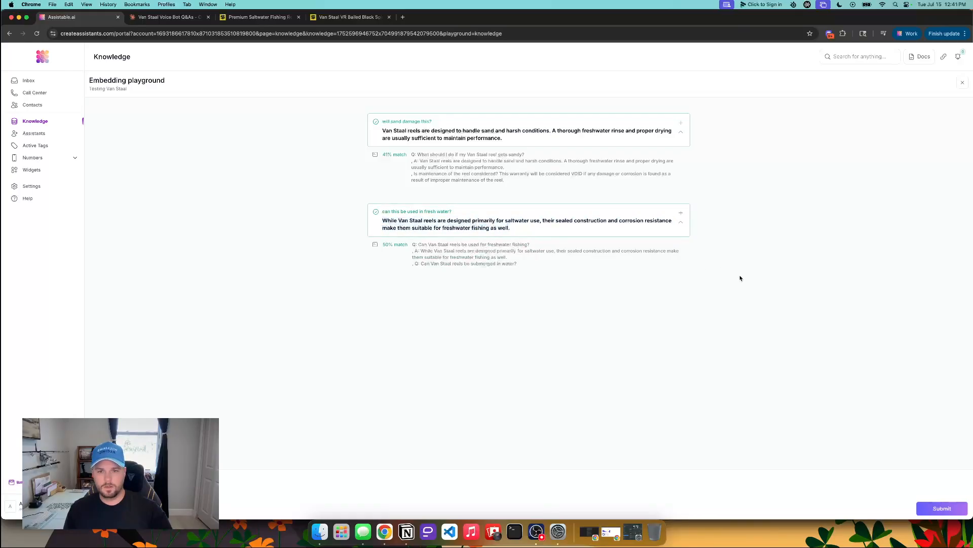
{"action": "triple_click", "coordinate": [480, 228]}
{"action": "left_click", "coordinate": [674, 229]}
Collapse the match details of the fresh water and sand questions and review the remaining answers.
{"action": "left_click", "coordinate": [681, 225]}
{"action": "left_click", "coordinate": [681, 132]}
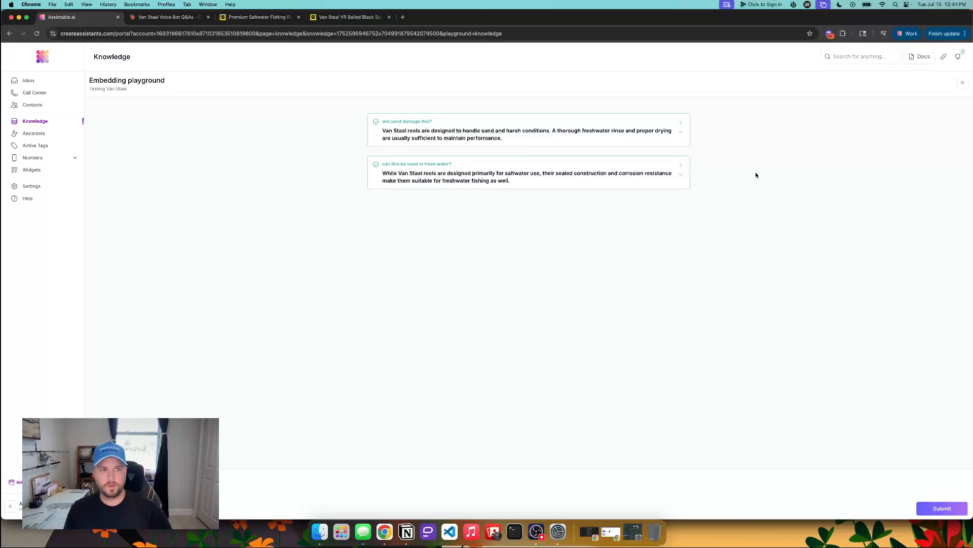
{"action": "double_click", "coordinate": [443, 131]}
{"action": "left_click", "coordinate": [237, 137]}
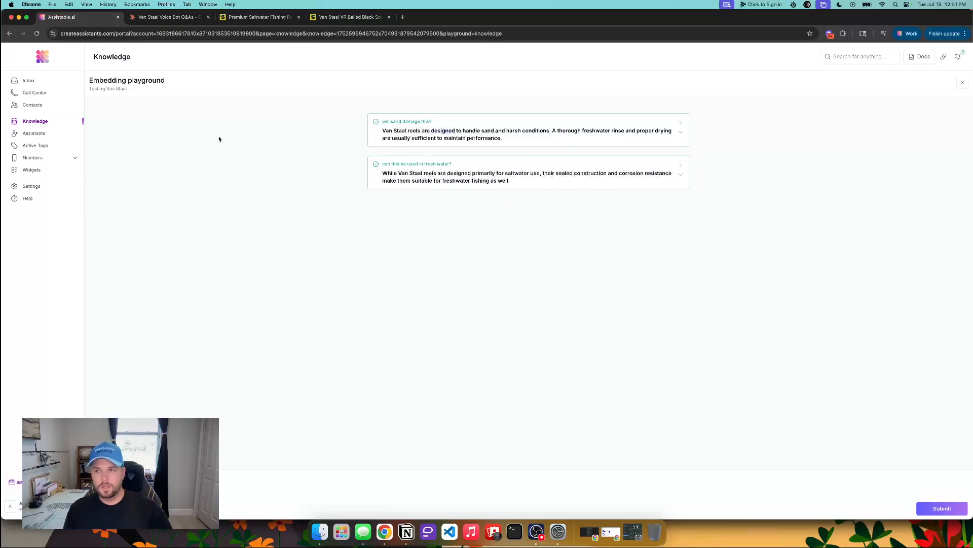
Revisit the Van Staal knowledge base and open the "Voice RAG | Van Staal Example" assistant.
{"action": "left_click", "coordinate": [71, 138]}
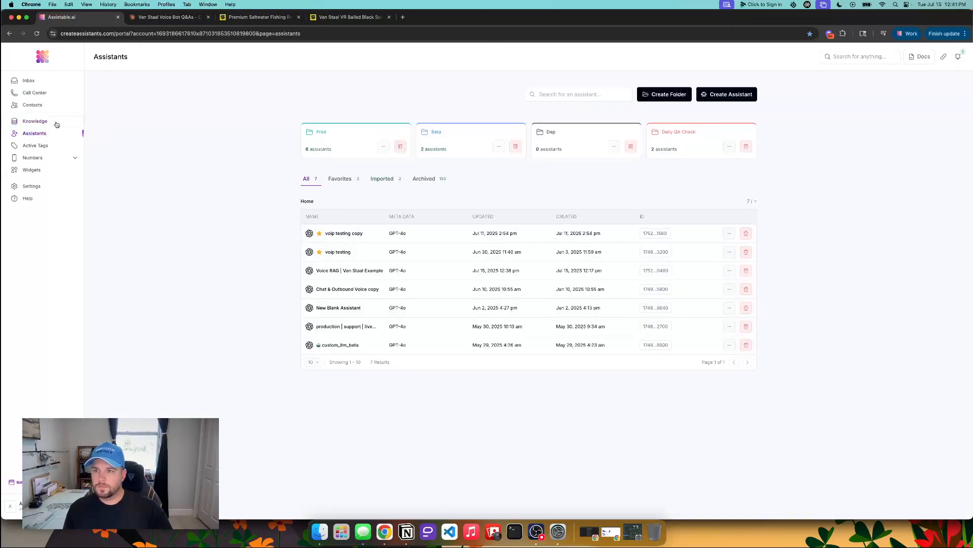
{"action": "left_click", "coordinate": [47, 123]}
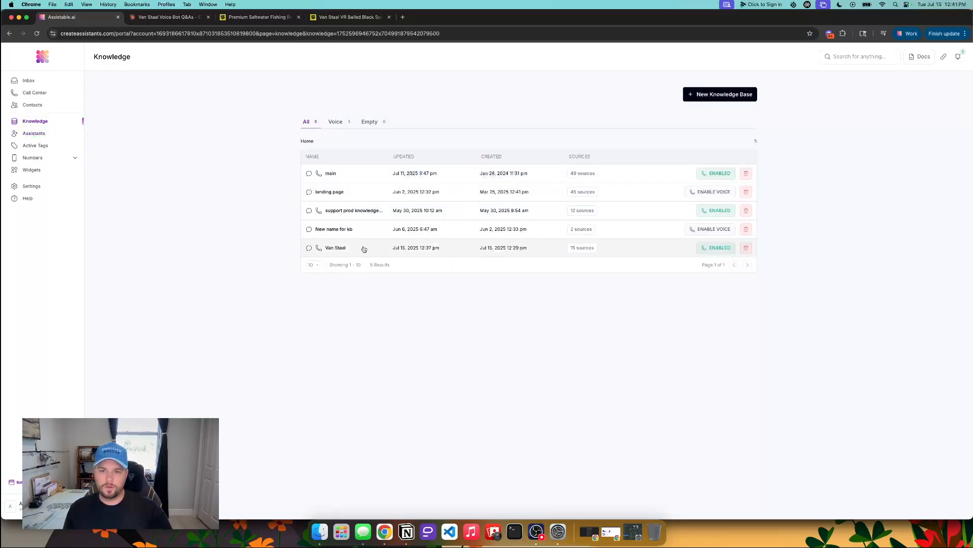
{"action": "left_click", "coordinate": [363, 249]}
{"action": "triple_click", "coordinate": [646, 445]}
{"action": "left_click", "coordinate": [34, 134]}
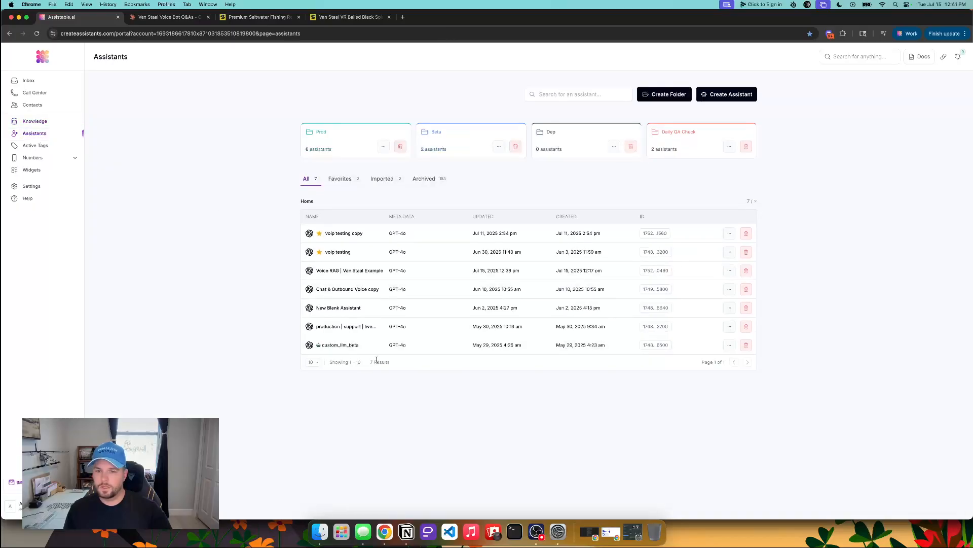
{"action": "left_click", "coordinate": [356, 271]}
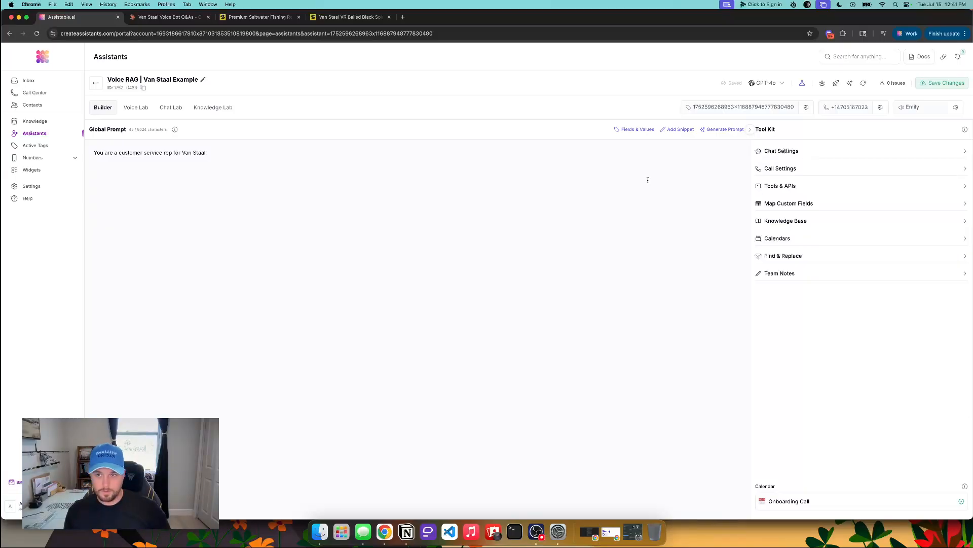
Switch to the Van Staal website's reels collection and open the Contact Us page from its footer links.
{"action": "left_click", "coordinate": [263, 20]}
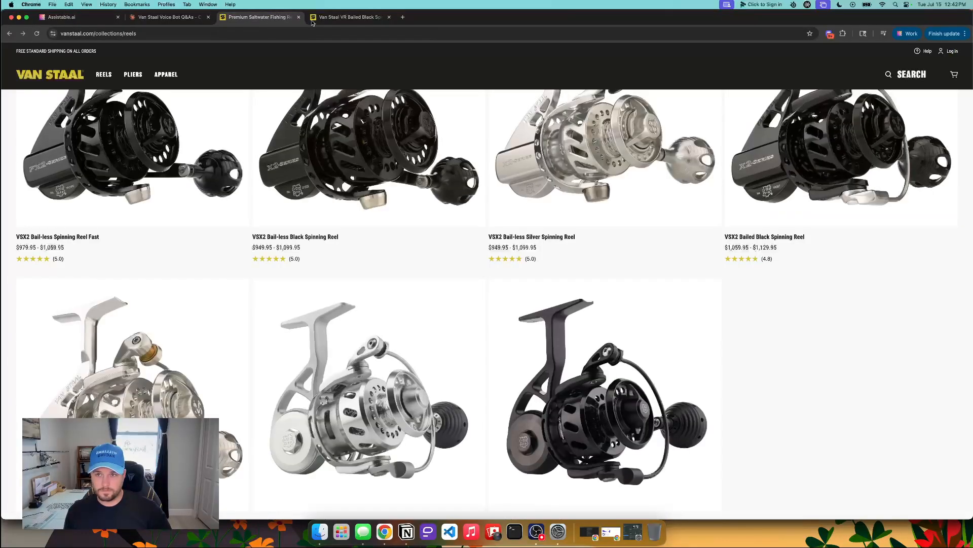
{"action": "scroll", "coordinate": [363, 165], "scroll_direction": "up", "scroll_amount": 5}
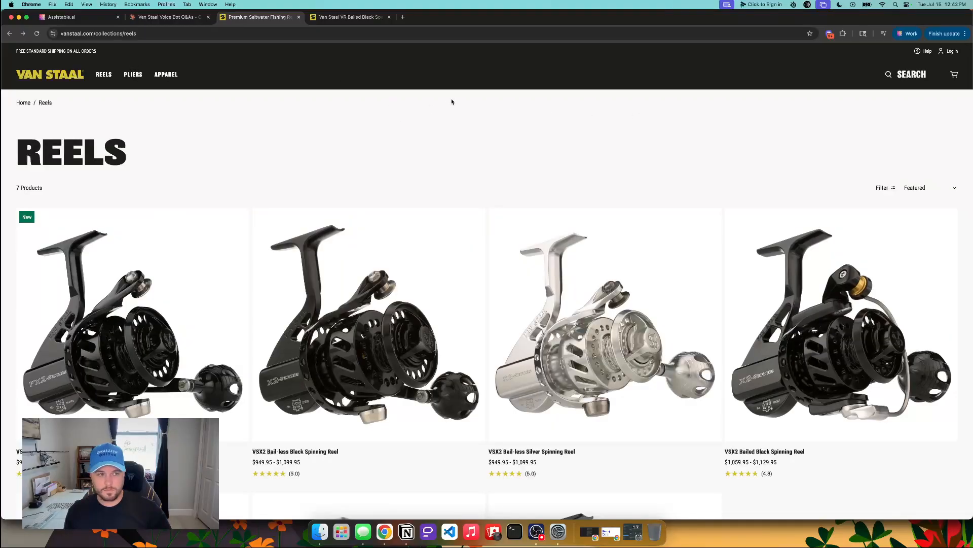
{"action": "scroll", "coordinate": [507, 178], "scroll_direction": "down", "scroll_amount": 10}
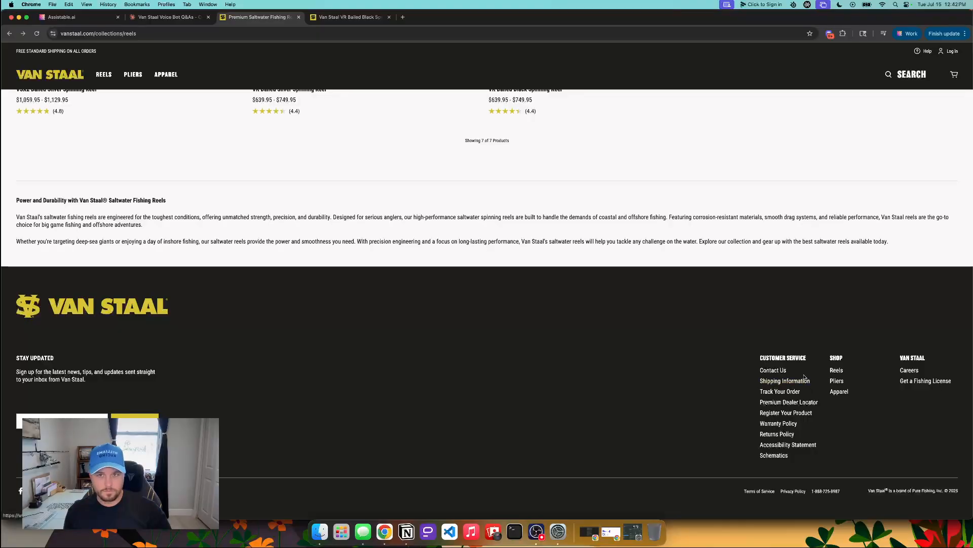
{"action": "left_click", "coordinate": [784, 370]}
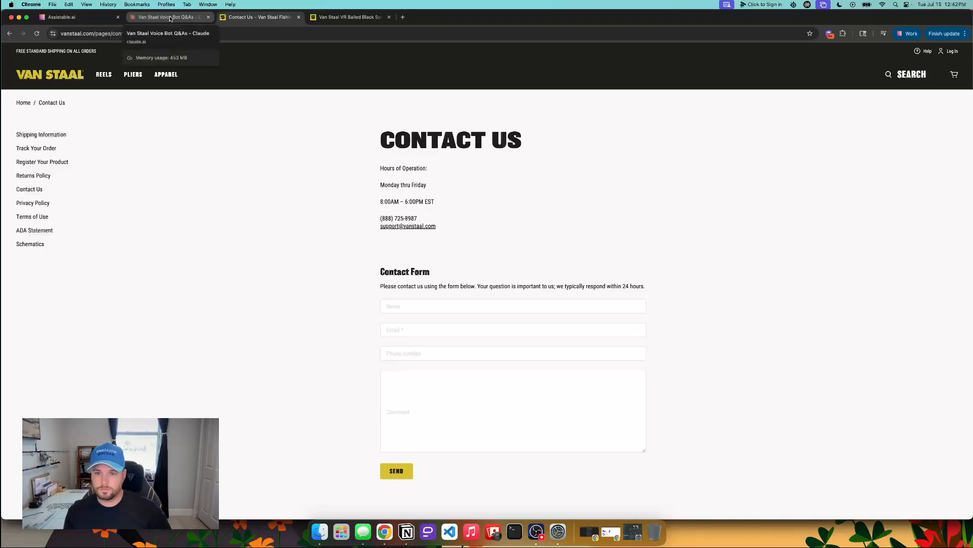
Move the Assistable.ai browser tab beside the Van Staal contact tab and switch between the assistant and the contact page.
{"action": "left_click_drag", "start_coordinate": [77, 22], "coordinate": [187, 22]}
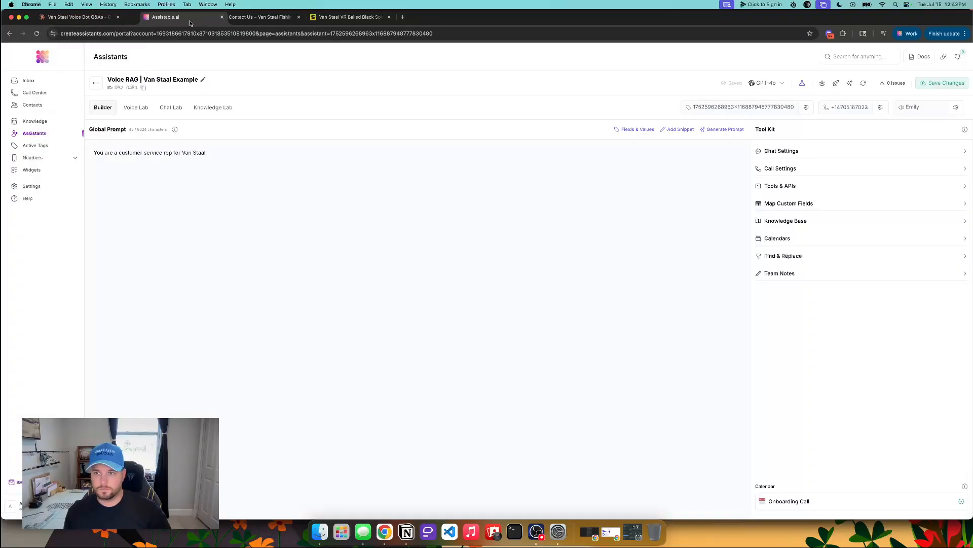
{"action": "left_click", "coordinate": [270, 21]}
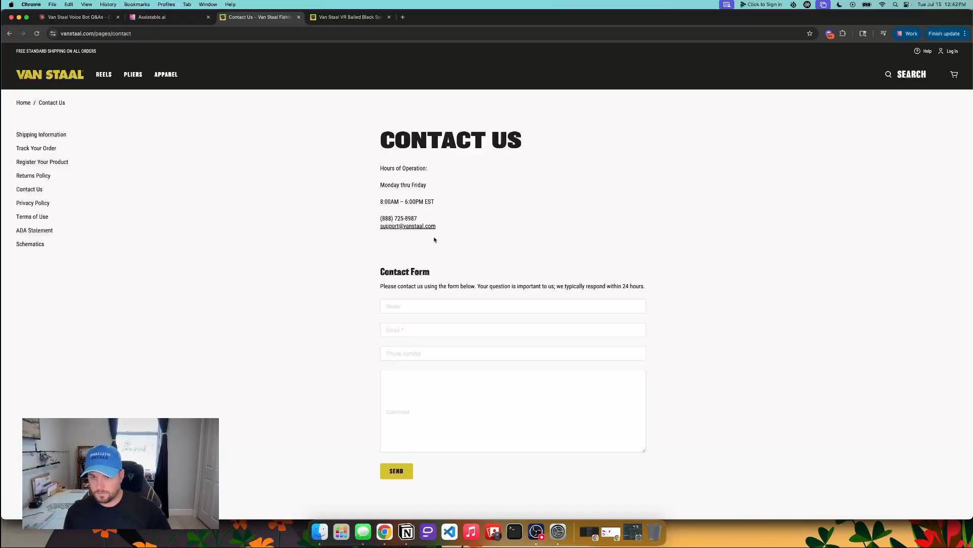
{"action": "left_click", "coordinate": [175, 18]}
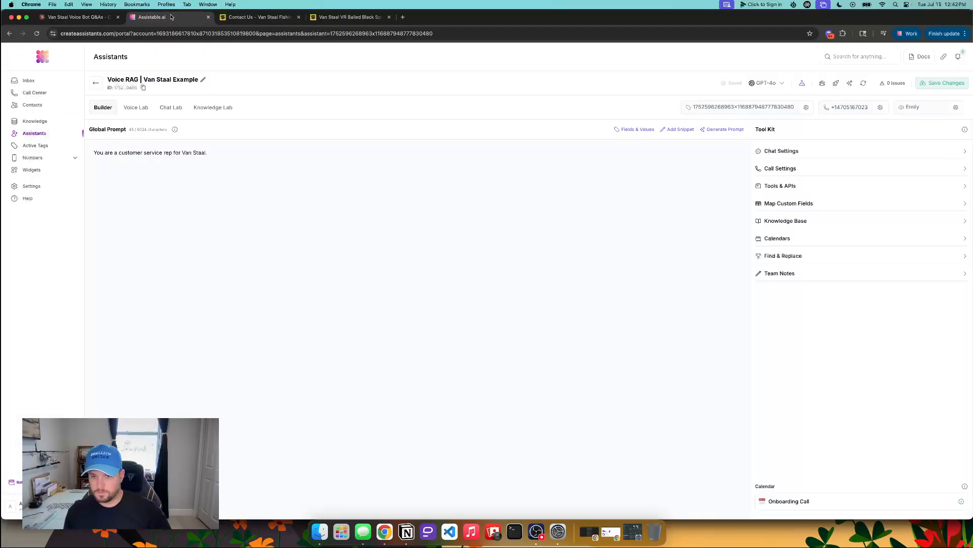
{"action": "left_click", "coordinate": [250, 20]}
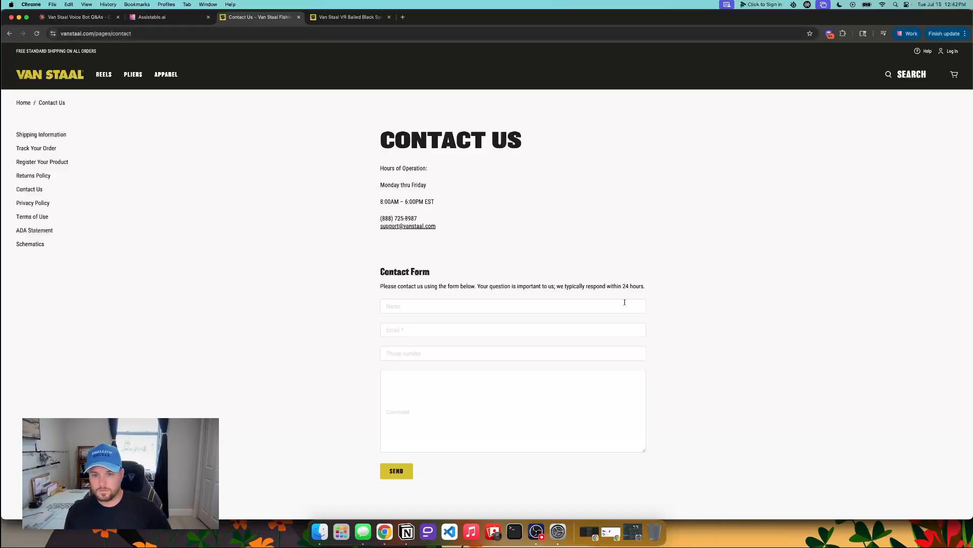
Examine the hours of operation and contact form response time on the Contact Us page.
{"action": "triple_click", "coordinate": [625, 286]}
{"action": "left_click_drag", "start_coordinate": [437, 203], "coordinate": [369, 183]}
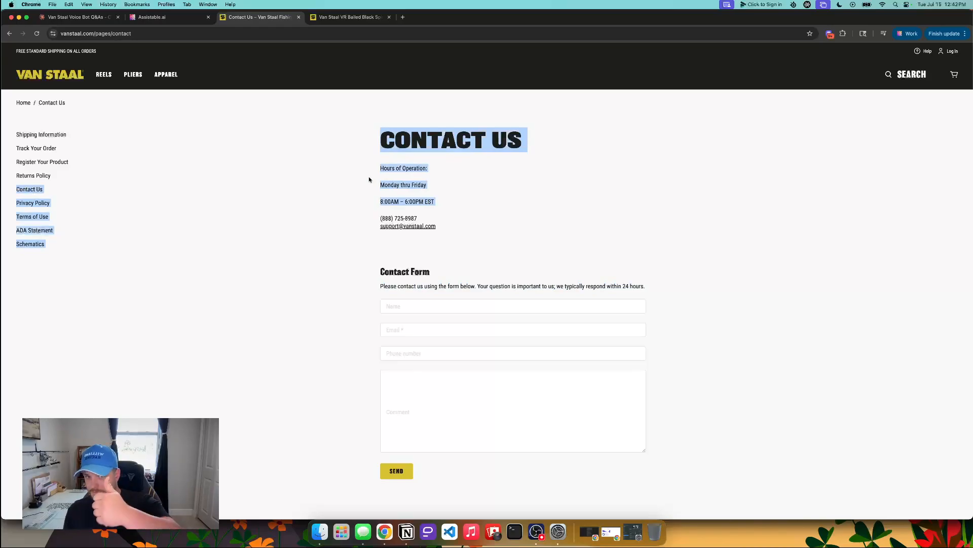
{"action": "left_click", "coordinate": [324, 127]}
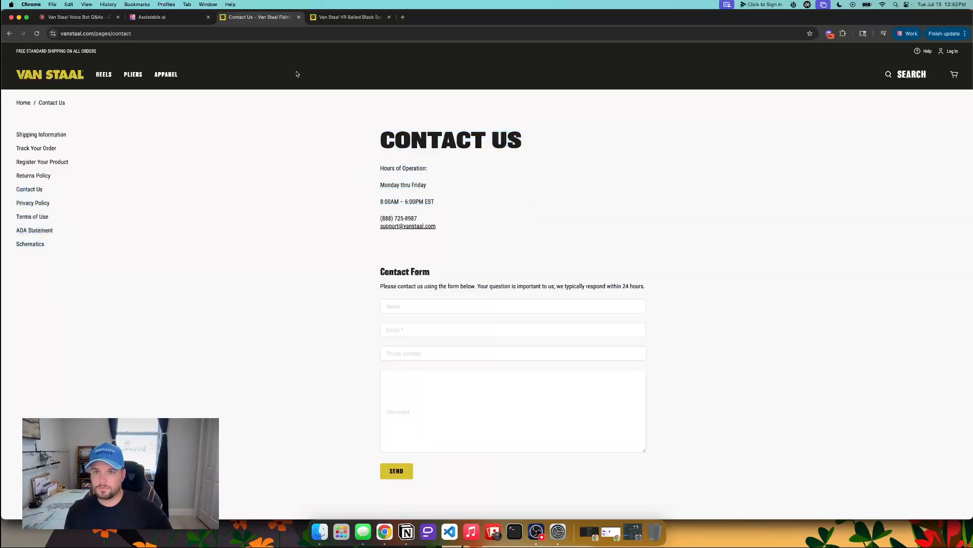
View the VR Bailed Black Spinning Reel page and examine its title, price range and reel size options.
{"action": "left_click", "coordinate": [330, 16]}
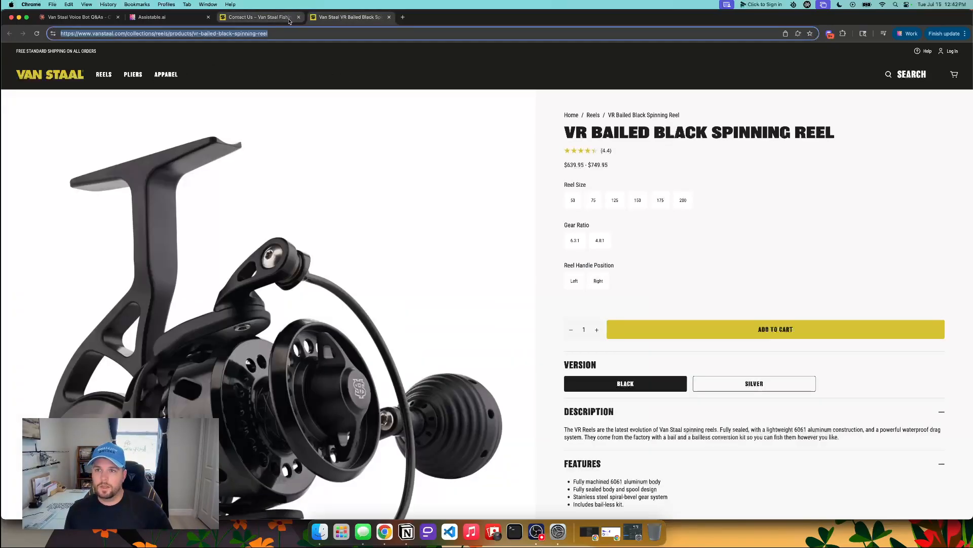
{"action": "left_click", "coordinate": [697, 145]}
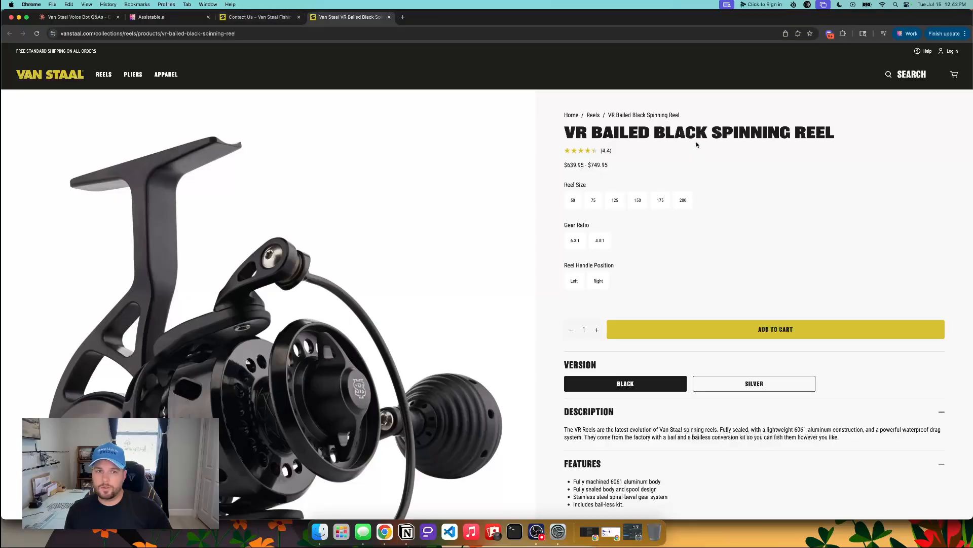
{"action": "triple_click", "coordinate": [694, 136]}
{"action": "left_click", "coordinate": [641, 173]}
{"action": "left_click_drag", "start_coordinate": [640, 173], "coordinate": [660, 185]}
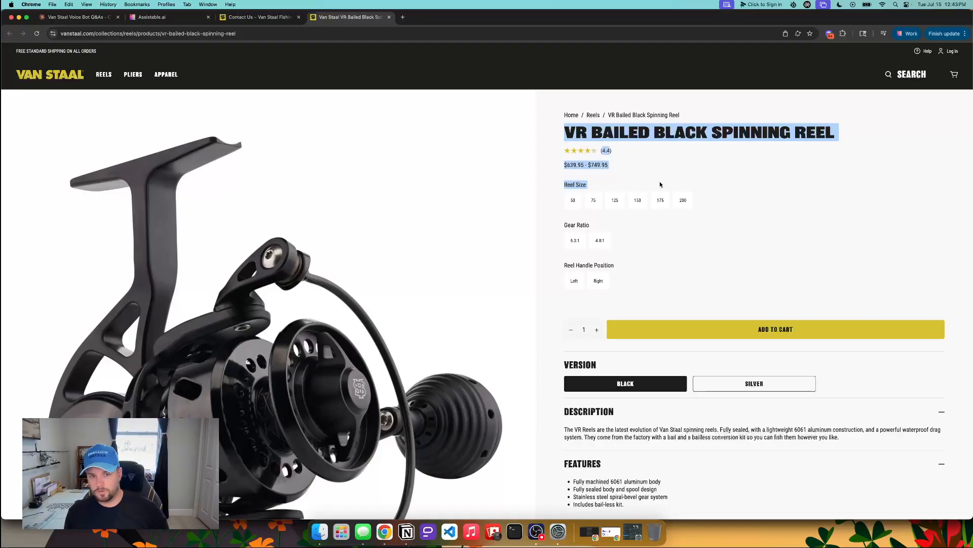
{"action": "left_click", "coordinate": [661, 184]}
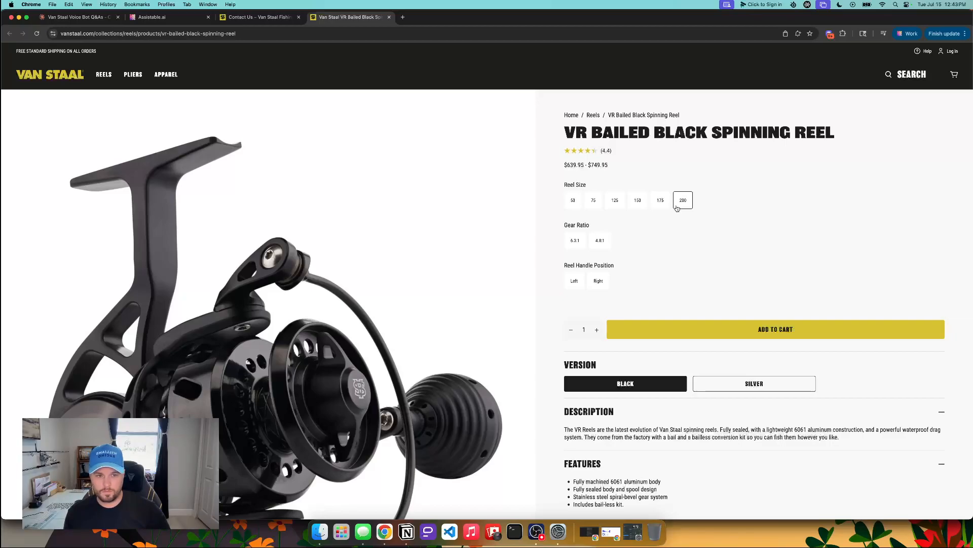
Browse the reels collection and open the VSX2 Bailed Silver Spinning Reel page.
{"action": "left_click", "coordinate": [106, 82]}
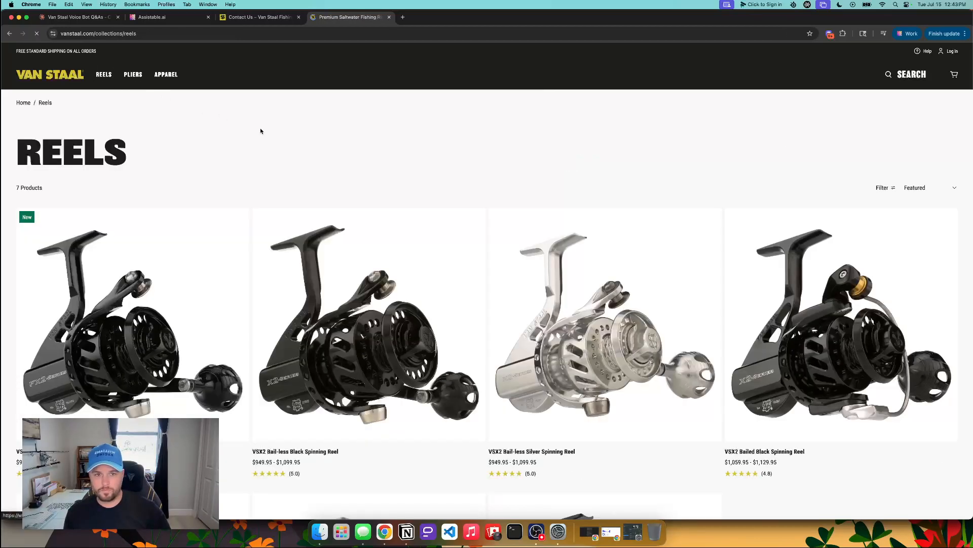
{"action": "scroll", "coordinate": [355, 243], "scroll_direction": "down", "scroll_amount": 5}
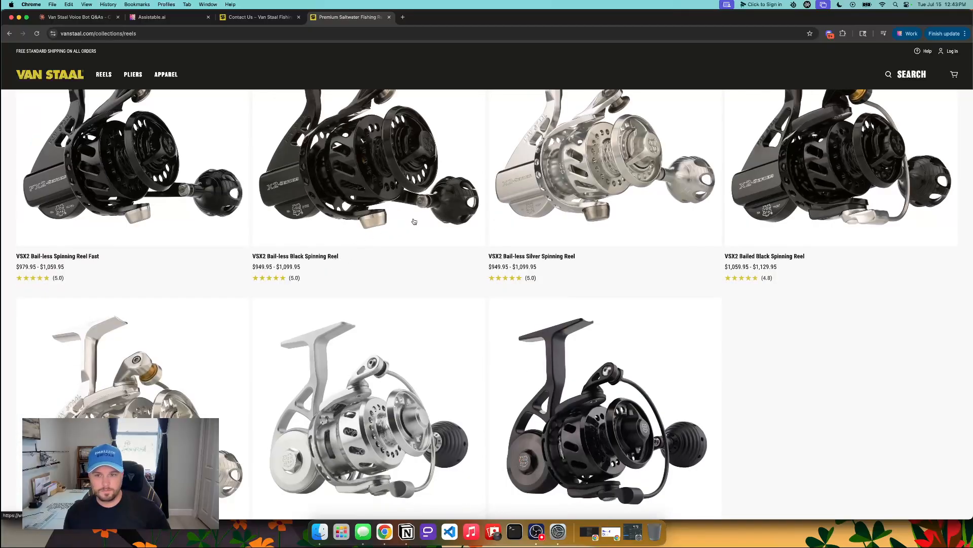
{"action": "scroll", "coordinate": [413, 222], "scroll_direction": "up", "scroll_amount": 1}
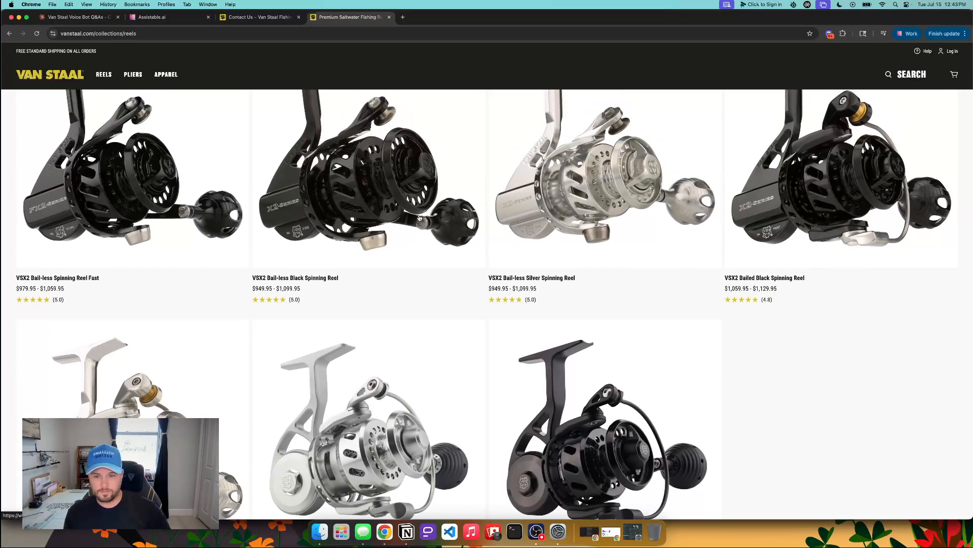
{"action": "scroll", "coordinate": [419, 218], "scroll_direction": "down", "scroll_amount": 1}
{"action": "left_click", "coordinate": [203, 350]}
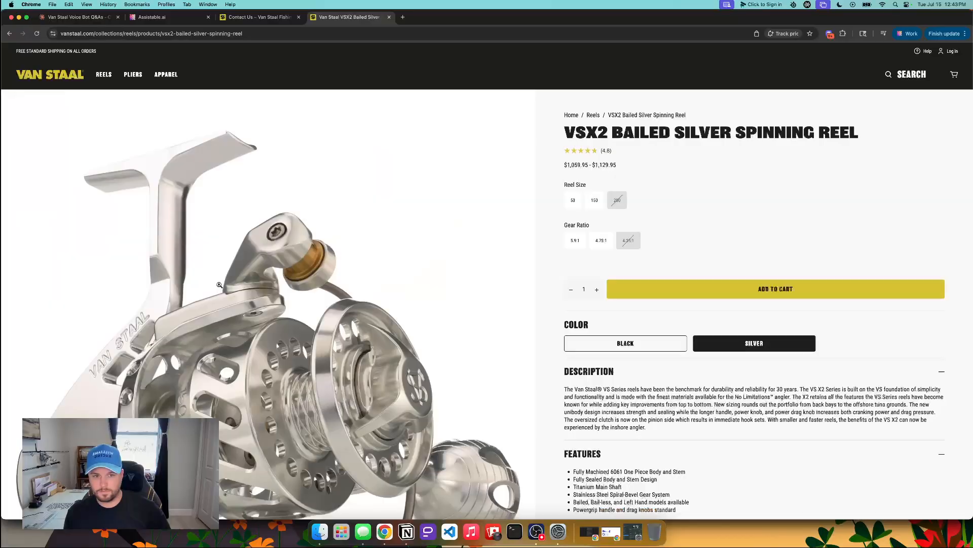
Return to the reels collection and open the VSX2 Bailed Black Spinning Reel page to view its size options.
{"action": "left_click", "coordinate": [9, 33]}
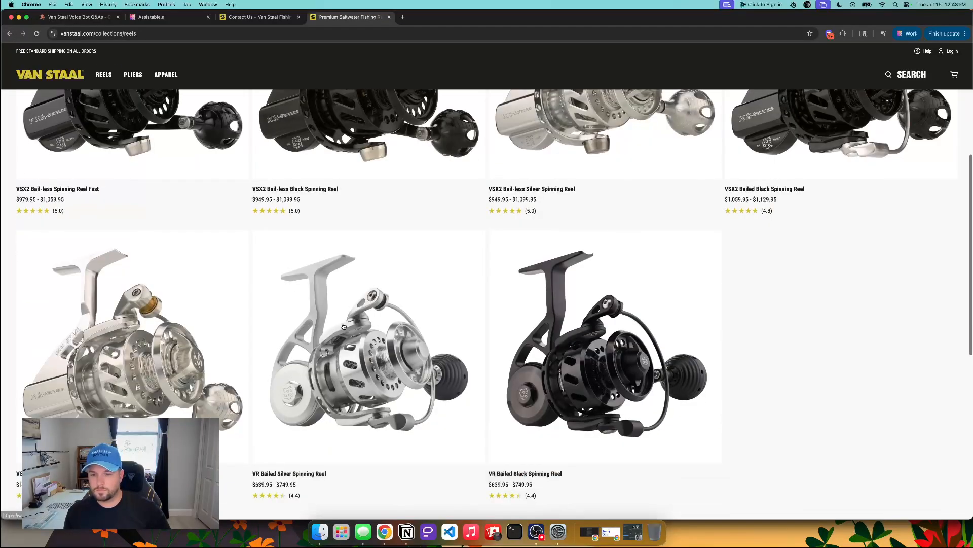
{"action": "scroll", "coordinate": [213, 263], "scroll_direction": "up", "scroll_amount": 3}
{"action": "scroll", "coordinate": [273, 233], "scroll_direction": "down", "scroll_amount": 2}
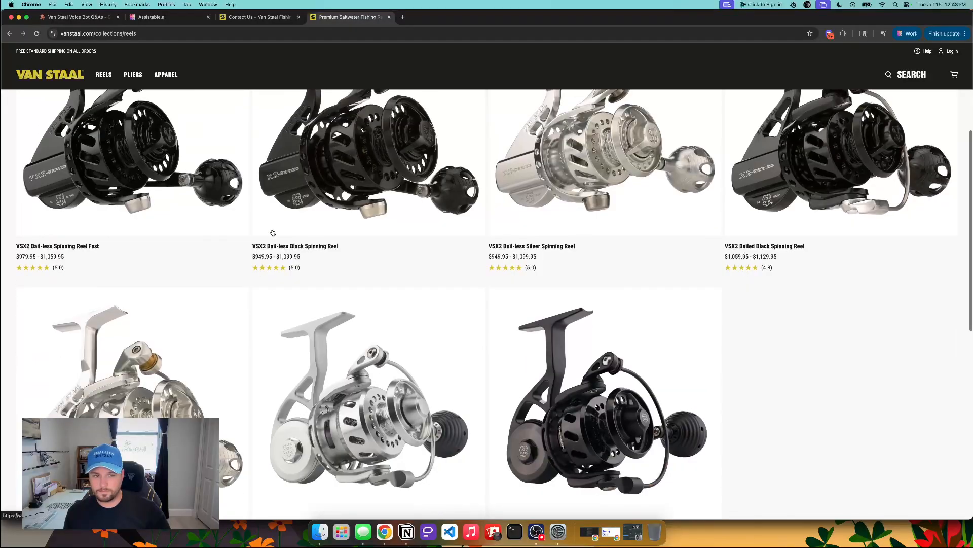
{"action": "left_click", "coordinate": [830, 121]}
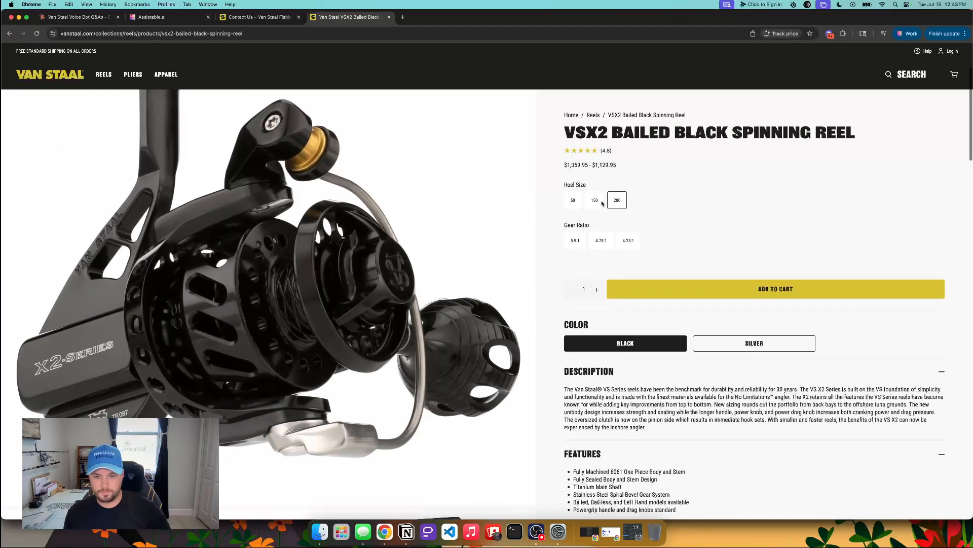
Look through the Van Staal homepage's reels, pliers and apparel sections, then reopen the reels collection.
{"action": "left_click", "coordinate": [65, 77]}
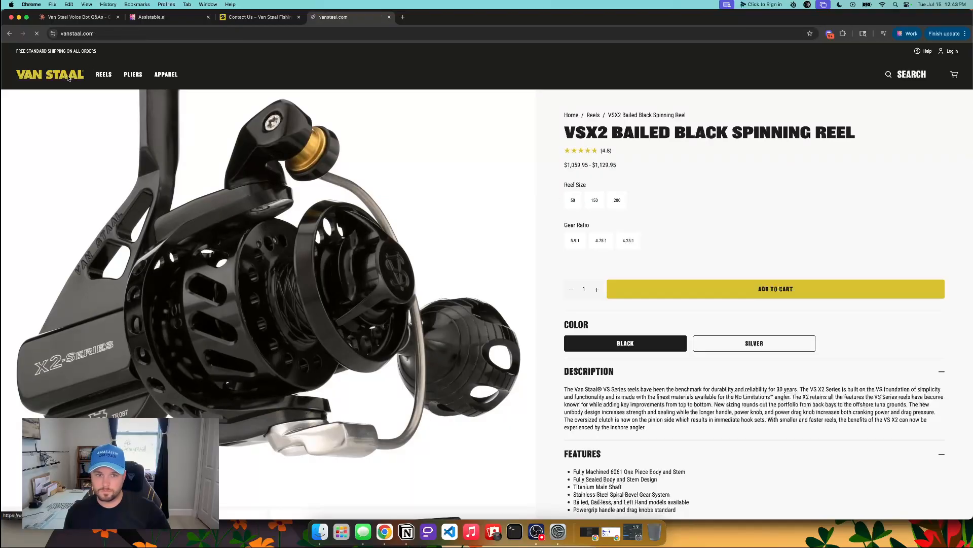
{"action": "scroll", "coordinate": [233, 186], "scroll_direction": "down", "scroll_amount": 10}
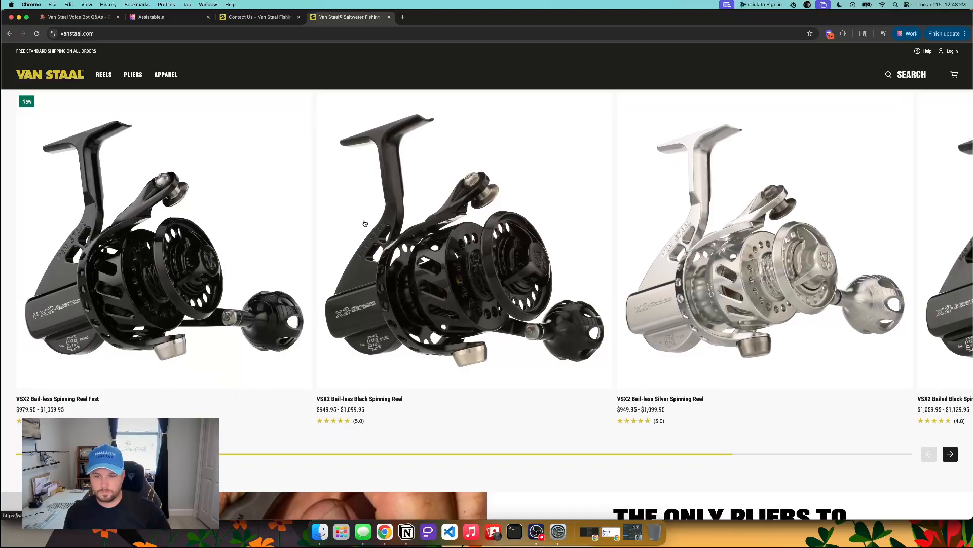
{"action": "scroll", "coordinate": [365, 224], "scroll_direction": "down", "scroll_amount": 1}
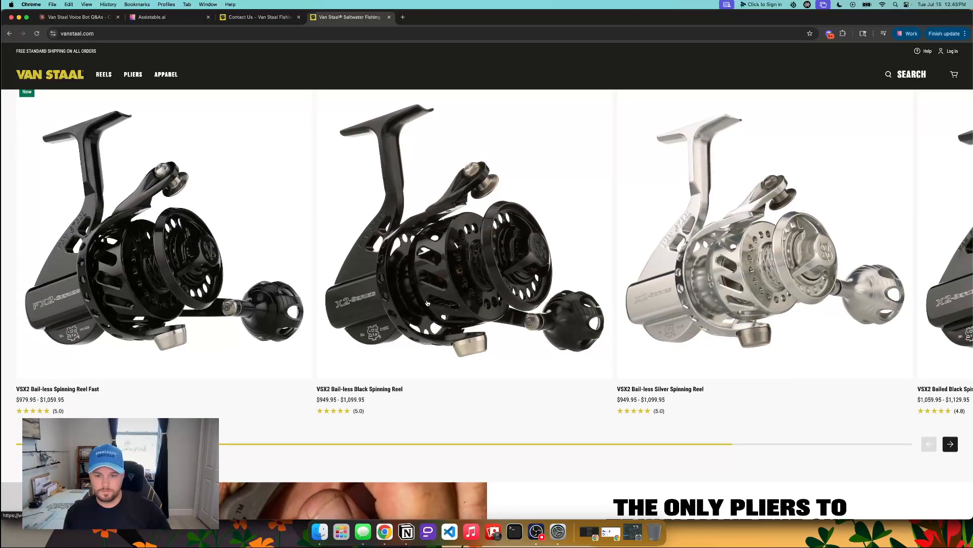
{"action": "scroll", "coordinate": [518, 329], "scroll_direction": "down", "scroll_amount": 5}
{"action": "scroll", "coordinate": [518, 329], "scroll_direction": "down", "scroll_amount": 14}
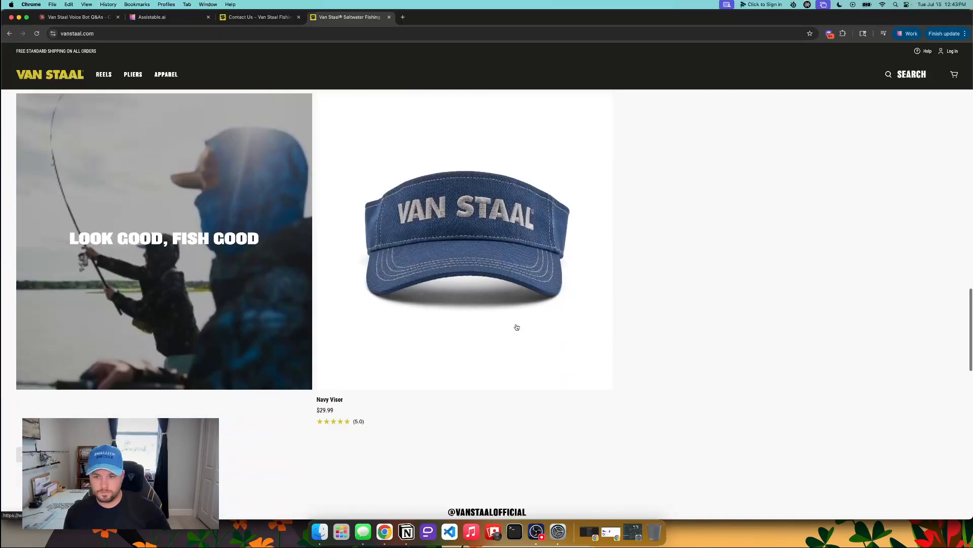
{"action": "scroll", "coordinate": [517, 327], "scroll_direction": "down", "scroll_amount": 7}
{"action": "scroll", "coordinate": [516, 322], "scroll_direction": "up", "scroll_amount": 20}
{"action": "left_click", "coordinate": [103, 74]}
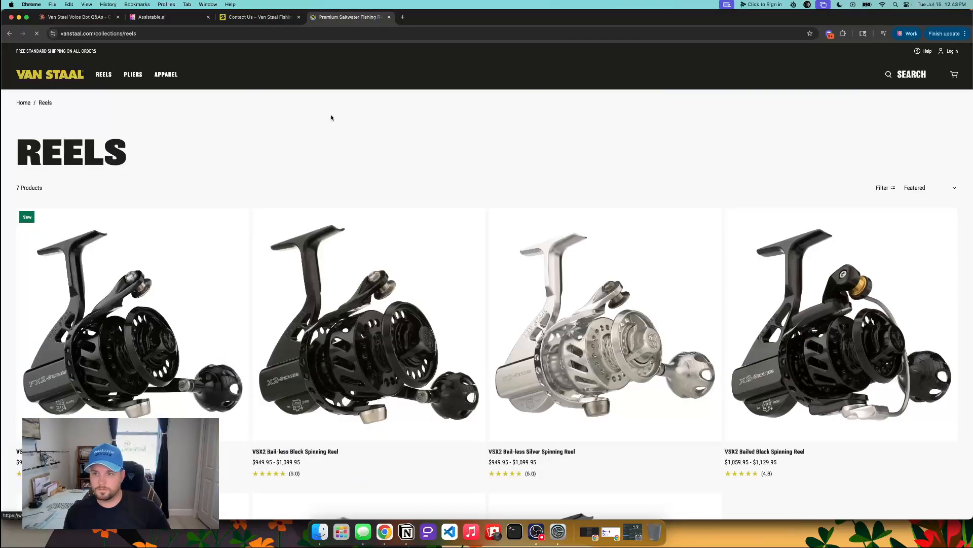
Look over the Van Staal reels collection, then open the site's Returns Policy page and skim through it.
{"action": "scroll", "coordinate": [383, 152], "scroll_direction": "down", "scroll_amount": 7}
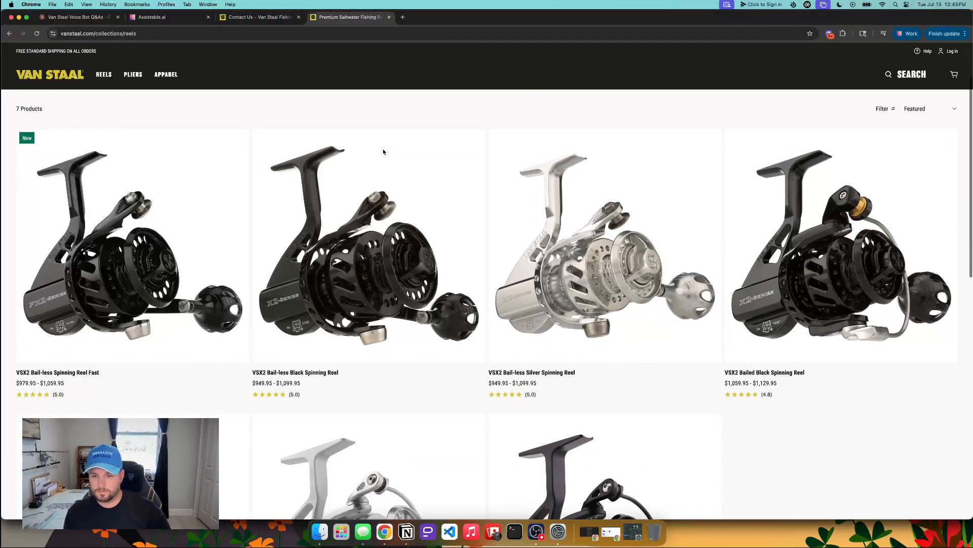
{"action": "scroll", "coordinate": [384, 154], "scroll_direction": "up", "scroll_amount": 10}
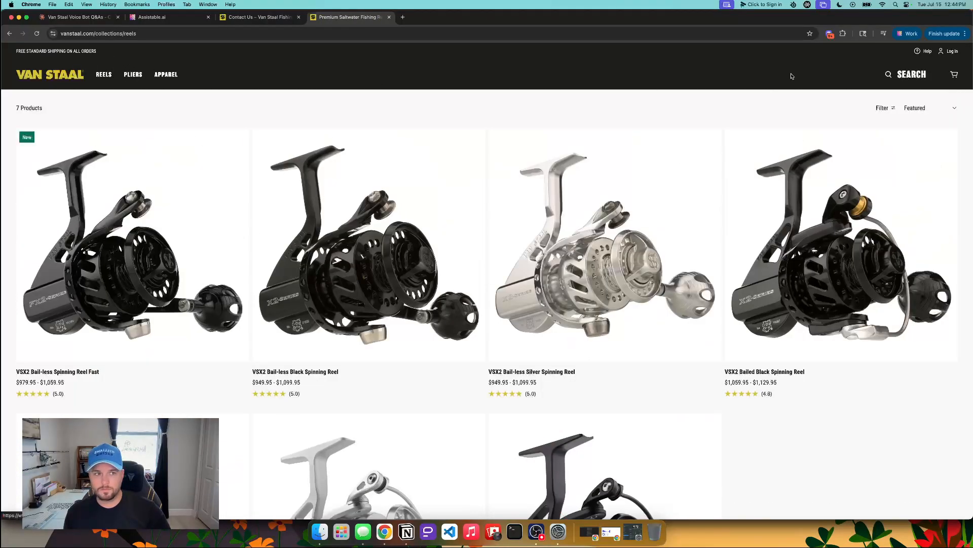
{"action": "scroll", "coordinate": [512, 247], "scroll_direction": "down", "scroll_amount": 3}
{"action": "scroll", "coordinate": [511, 247], "scroll_direction": "down", "scroll_amount": 10}
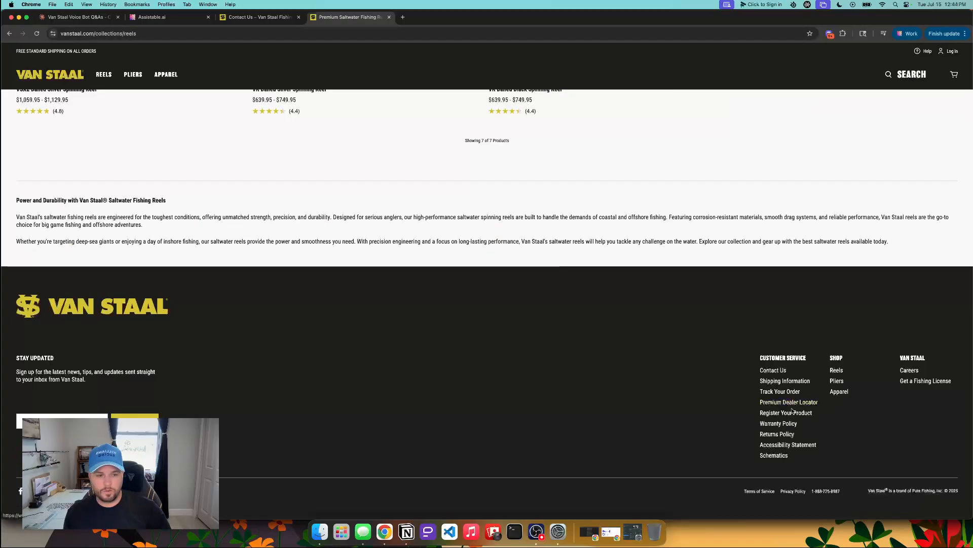
{"action": "left_click", "coordinate": [788, 435]}
{"action": "scroll", "coordinate": [611, 279], "scroll_direction": "down", "scroll_amount": 5}
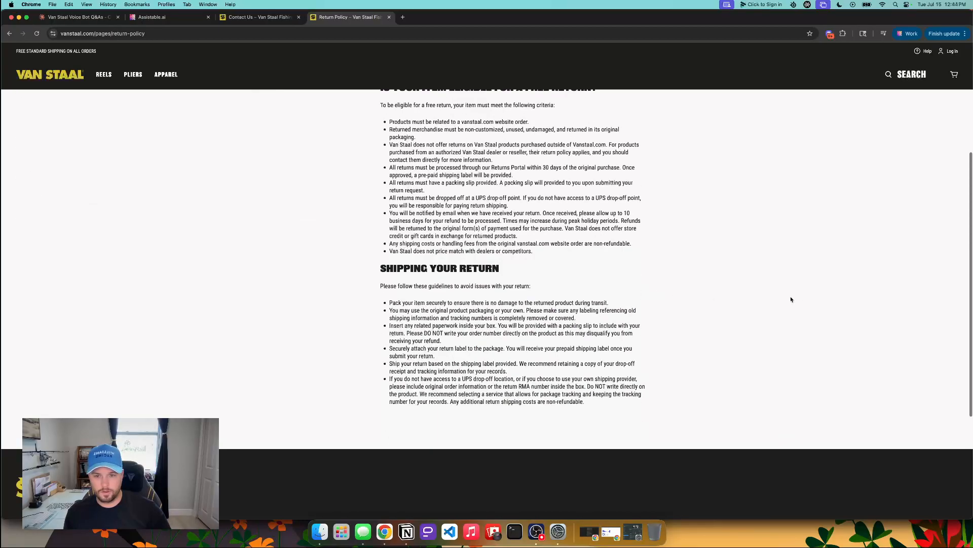
{"action": "scroll", "coordinate": [793, 291], "scroll_direction": "up", "scroll_amount": 5}
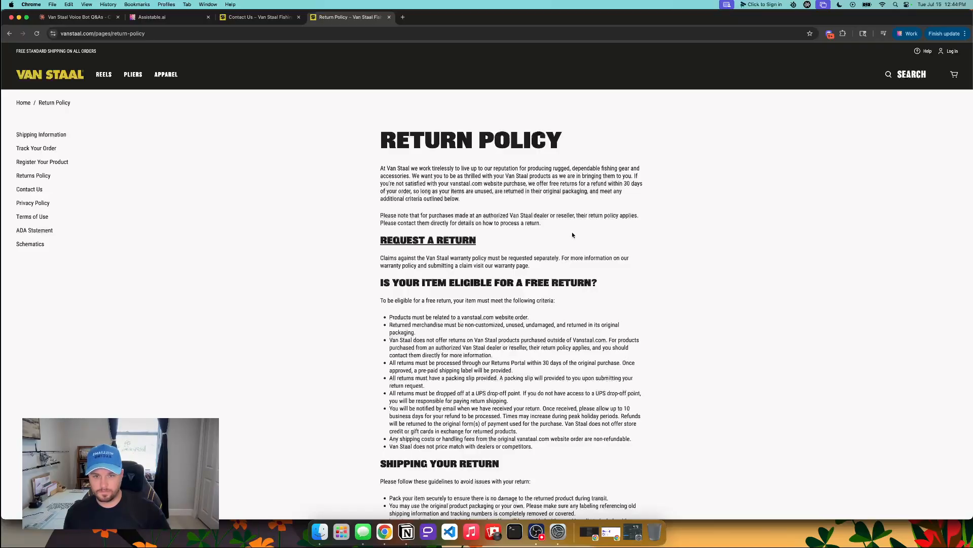
Read the free return eligibility criteria, examining the dealer purchase, UPS drop-off and refund processing rules.
{"action": "scroll", "coordinate": [573, 235], "scroll_direction": "down", "scroll_amount": 3}
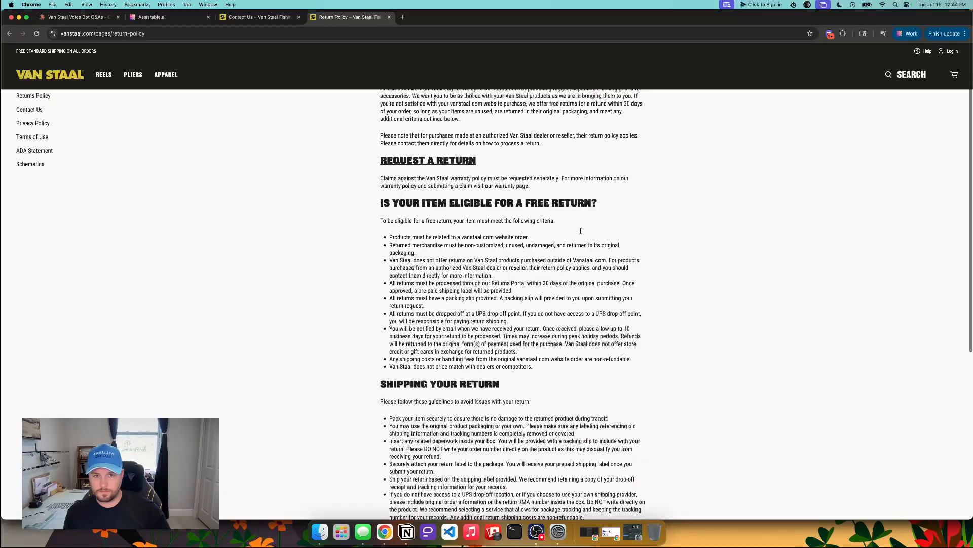
{"action": "scroll", "coordinate": [581, 231], "scroll_direction": "up", "scroll_amount": 2}
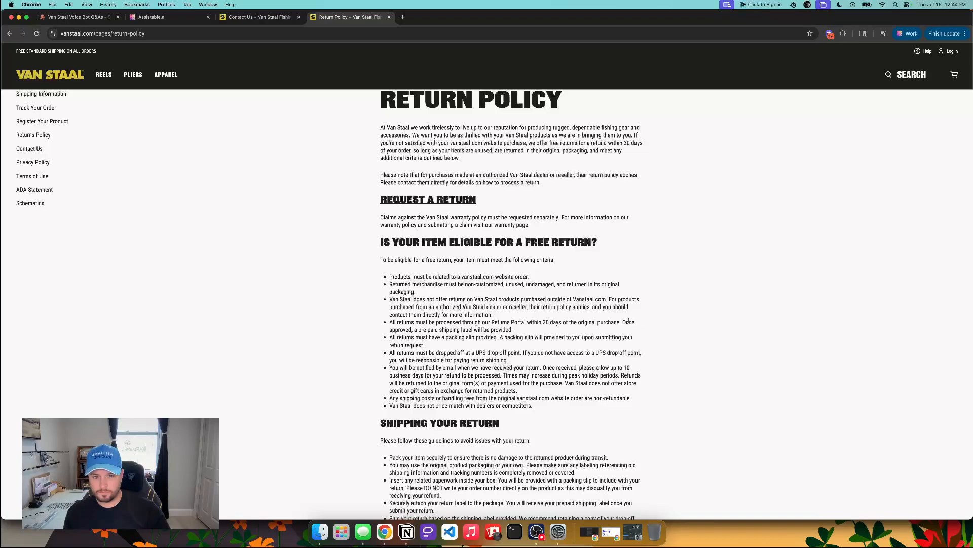
{"action": "left_click_drag", "start_coordinate": [391, 300], "coordinate": [626, 350]}
{"action": "left_click", "coordinate": [684, 354]}
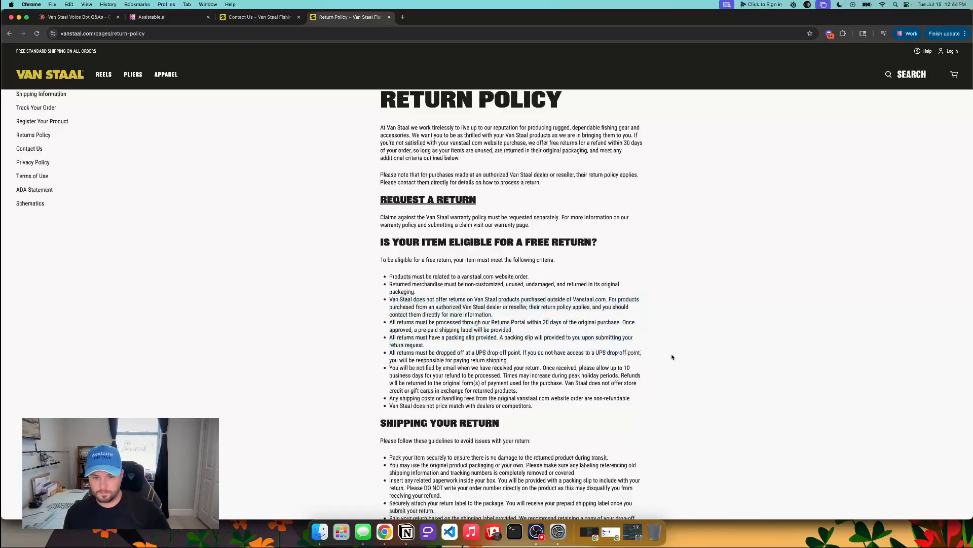
{"action": "triple_click", "coordinate": [489, 357]}
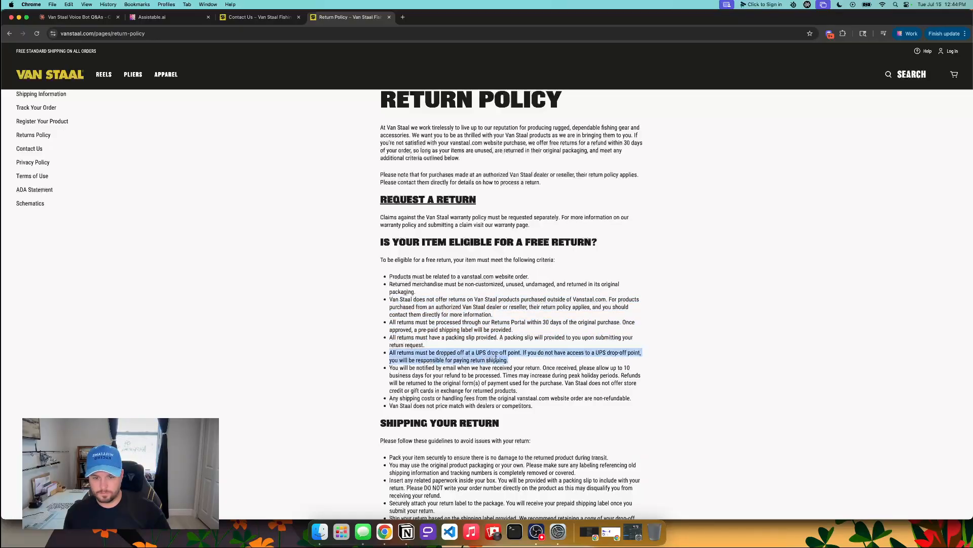
{"action": "triple_click", "coordinate": [524, 380]}
{"action": "left_click", "coordinate": [515, 398]}
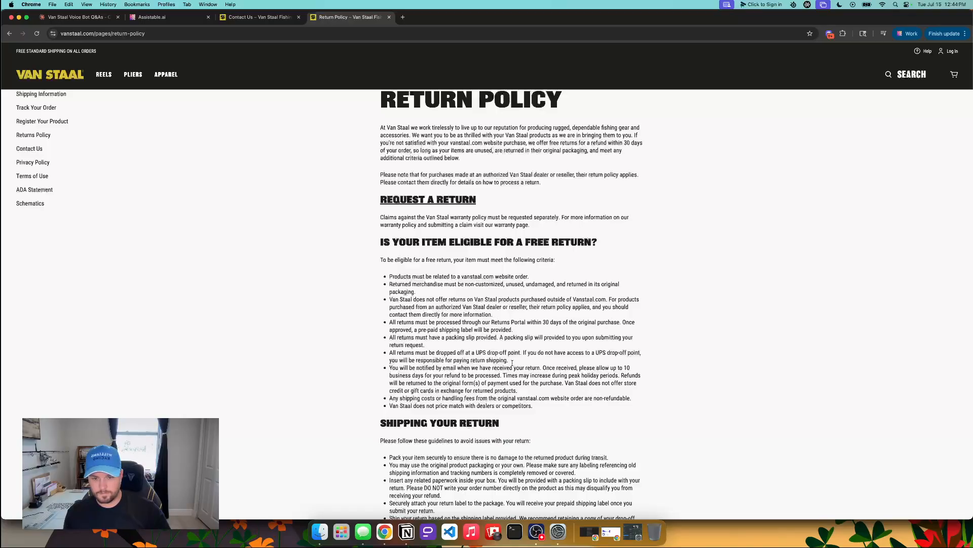
{"action": "triple_click", "coordinate": [497, 352]}
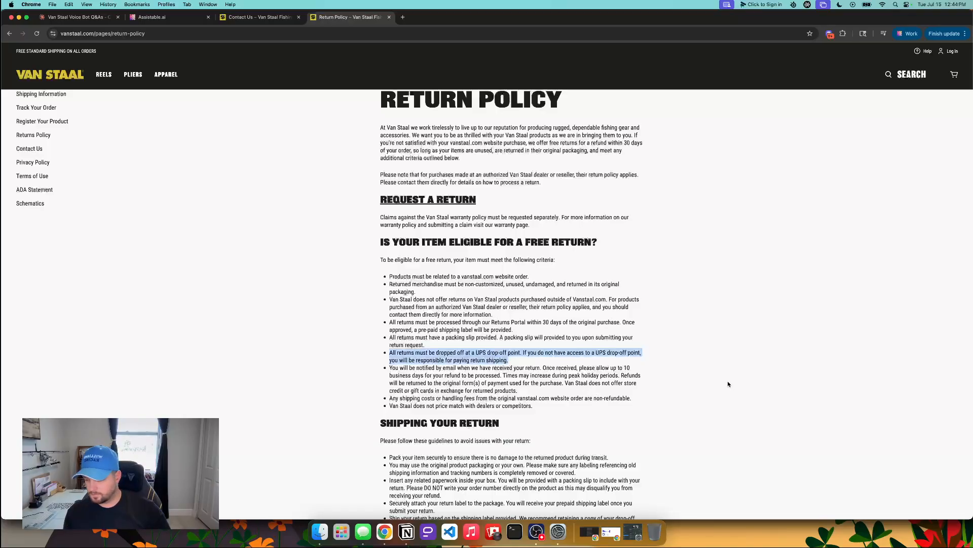
{"action": "left_click_drag", "start_coordinate": [729, 385], "coordinate": [721, 395]}
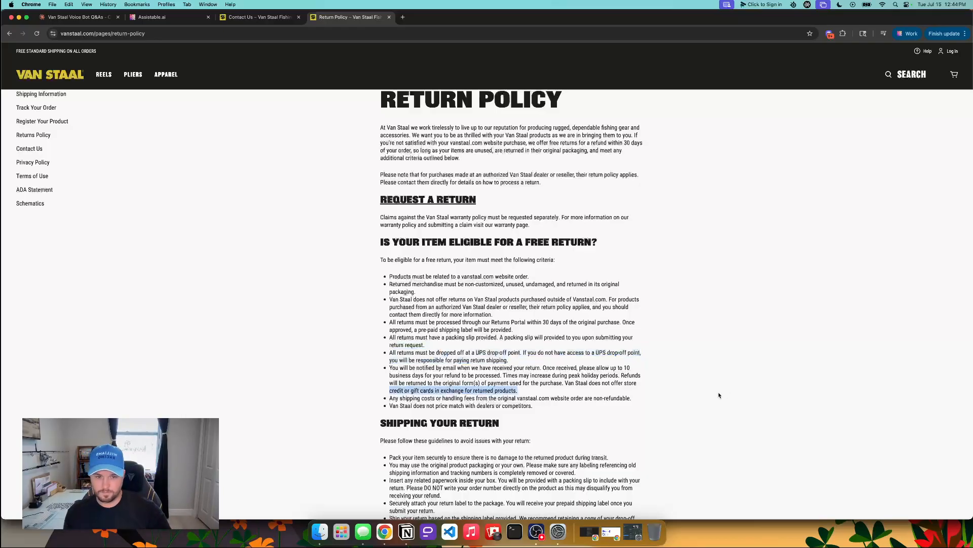
{"action": "left_click", "coordinate": [696, 389]}
Review the Return Policy page's Shipping Your Return guidelines, continuing down to the customer service links.
{"action": "scroll", "coordinate": [691, 386], "scroll_direction": "down", "scroll_amount": 5}
{"action": "scroll", "coordinate": [692, 389], "scroll_direction": "up", "scroll_amount": 6}
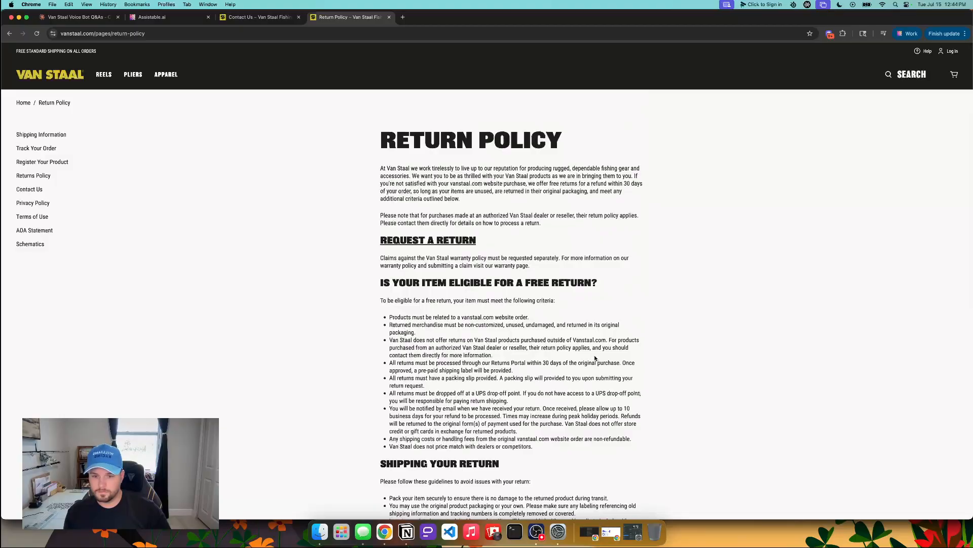
{"action": "scroll", "coordinate": [596, 358], "scroll_direction": "down", "scroll_amount": 4}
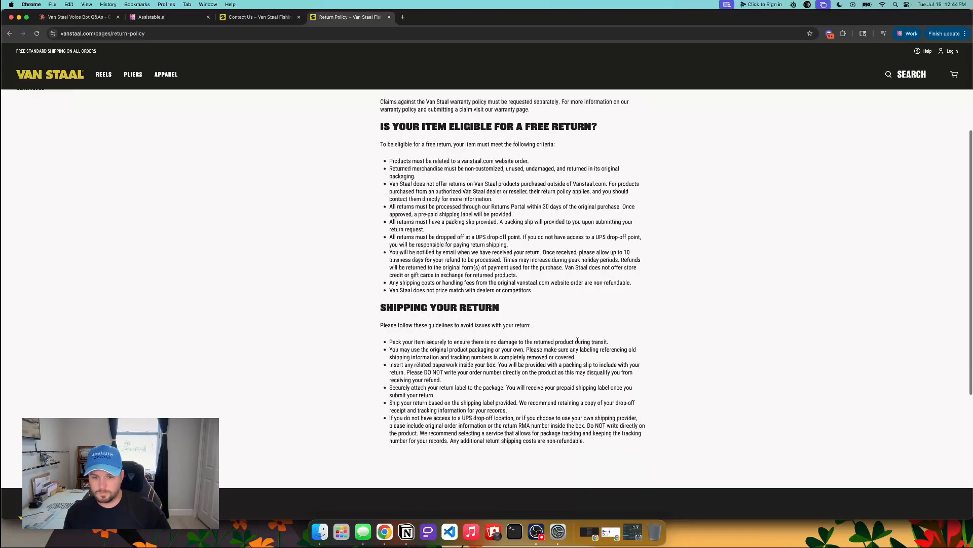
{"action": "scroll", "coordinate": [561, 311], "scroll_direction": "down", "scroll_amount": 1}
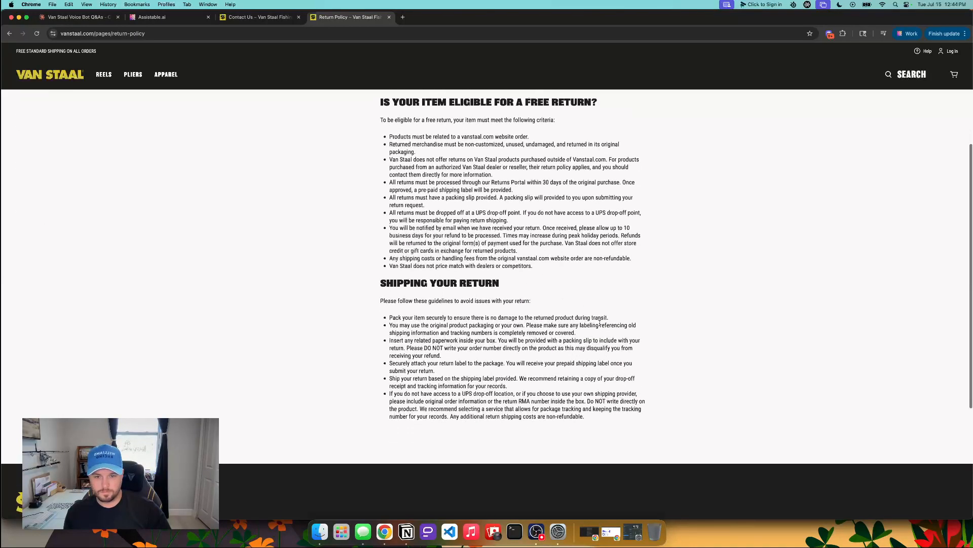
{"action": "scroll", "coordinate": [600, 321], "scroll_direction": "down", "scroll_amount": 7}
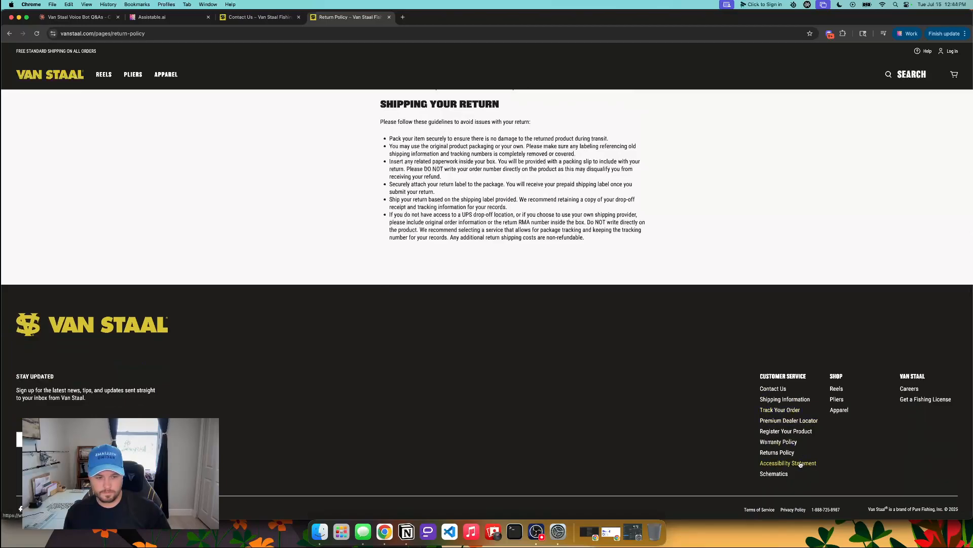
Open the product registration page, go back to the Return Policy, and return to the homepage's Shop Reels section.
{"action": "left_click", "coordinate": [790, 436]}
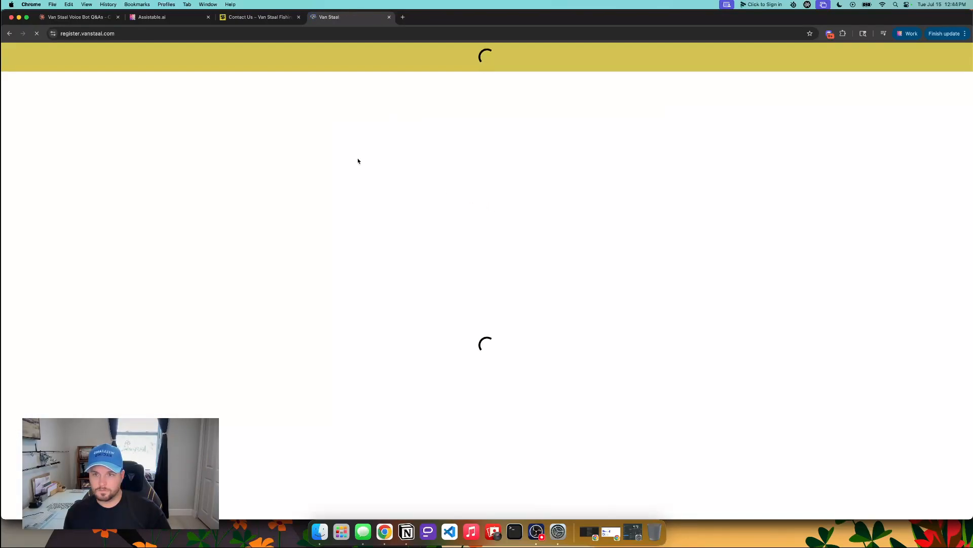
{"action": "key", "text": "super+bracketleft"}
{"action": "scroll", "coordinate": [481, 281], "scroll_direction": "up", "scroll_amount": 5}
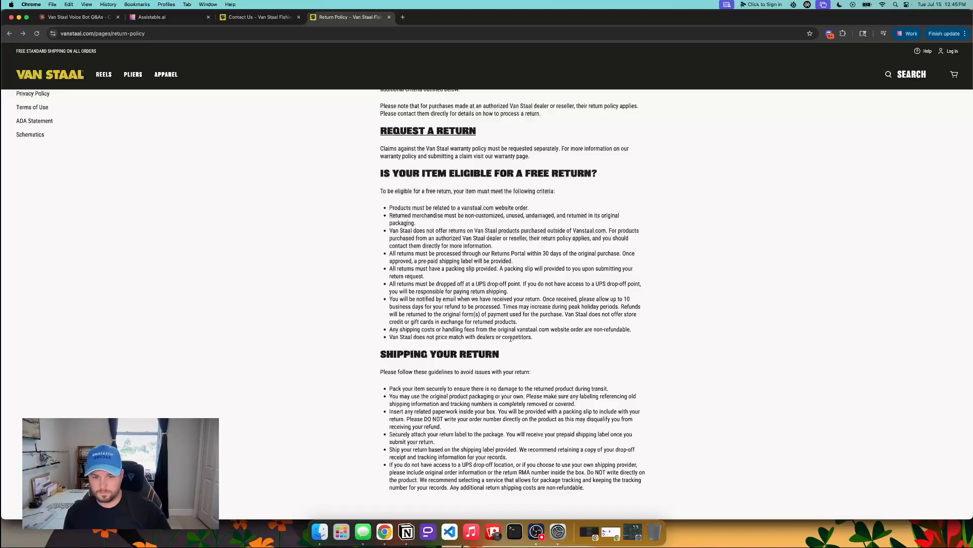
{"action": "scroll", "coordinate": [511, 338], "scroll_direction": "down", "scroll_amount": 1}
{"action": "left_click", "coordinate": [47, 75]}
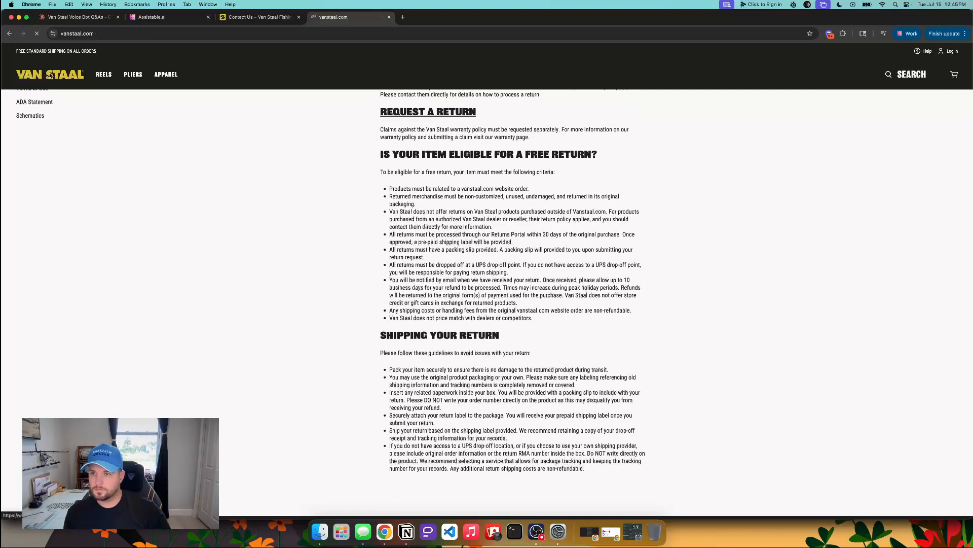
{"action": "scroll", "coordinate": [427, 228], "scroll_direction": "down", "scroll_amount": 7}
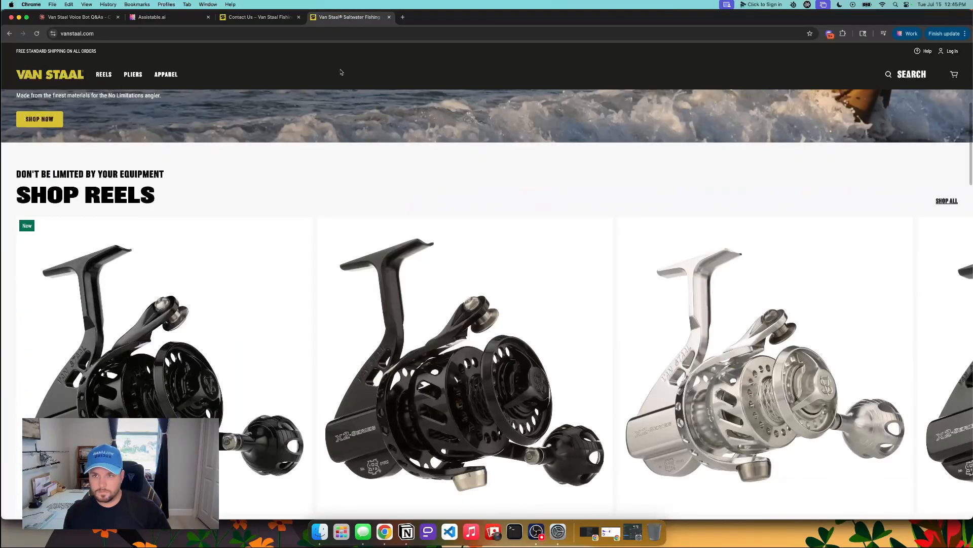
Switch to Assistable.ai, open the Van Staal knowledge base and display the embedded data of the Q&As - Text Based source.
{"action": "left_click", "coordinate": [168, 17]}
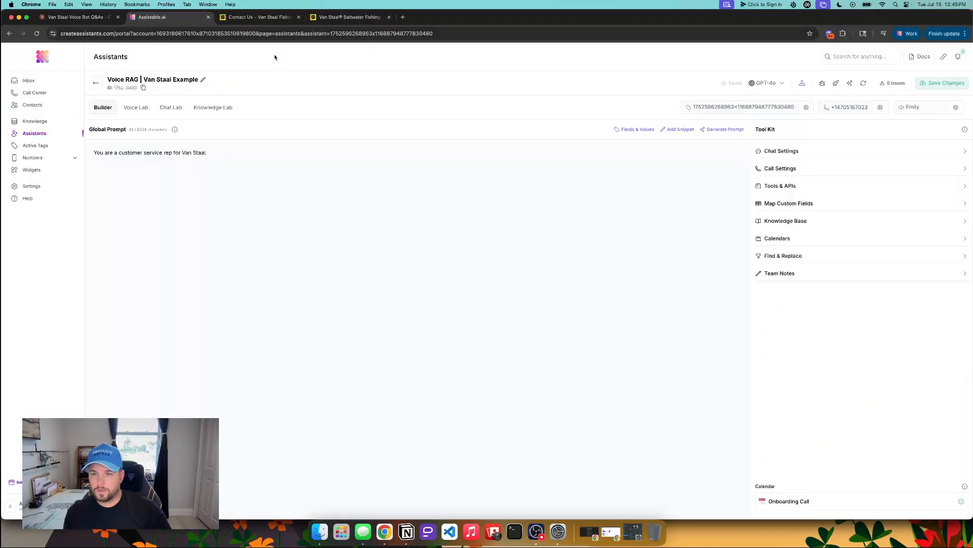
{"action": "left_click", "coordinate": [54, 122]}
{"action": "left_click", "coordinate": [367, 247]}
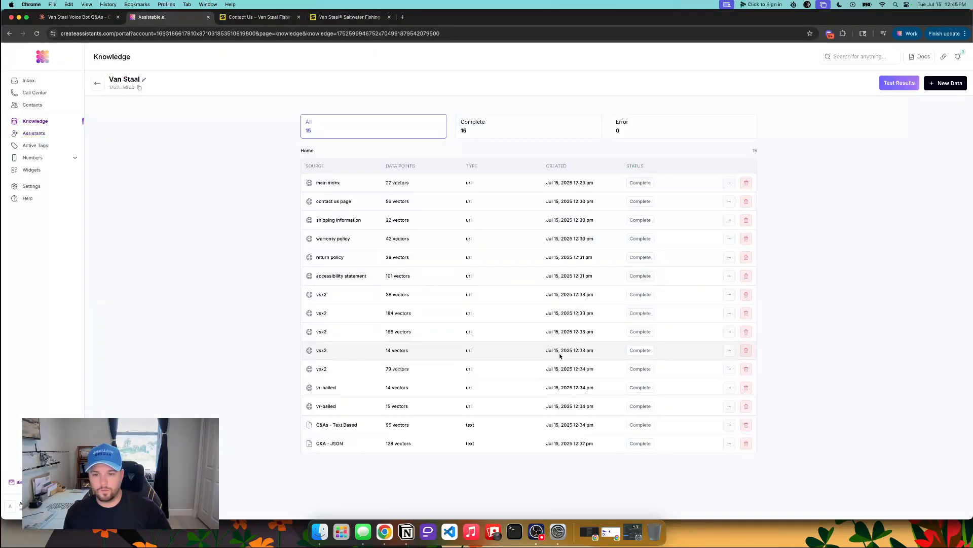
{"action": "left_click", "coordinate": [729, 424]}
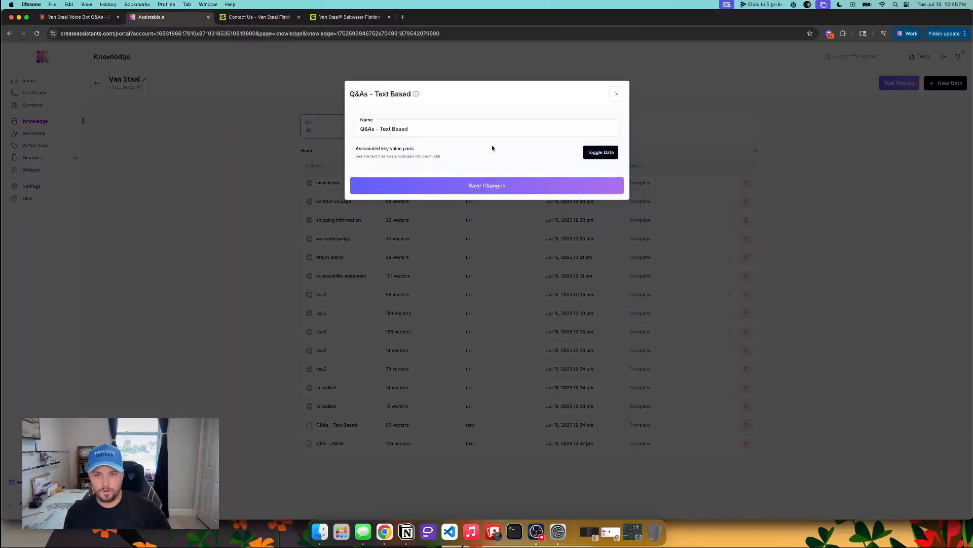
{"action": "left_click", "coordinate": [599, 152]}
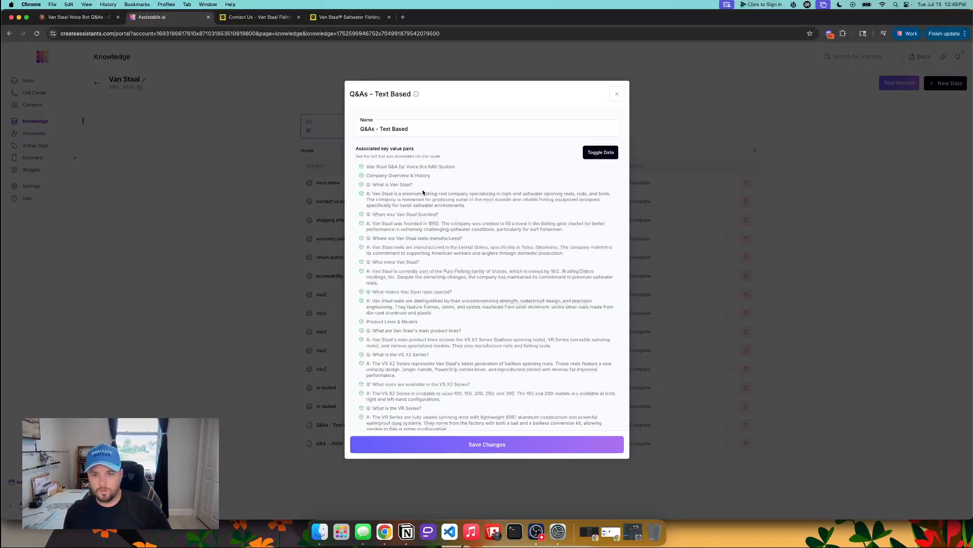
{"action": "scroll", "coordinate": [423, 192], "scroll_direction": "down", "scroll_amount": 1}
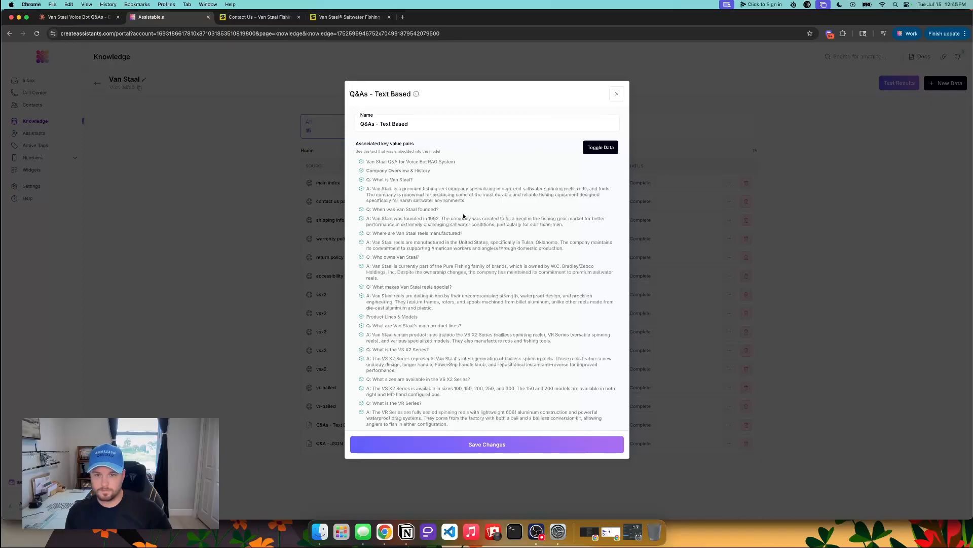
Examine the Q&A answers on when Van Staal was founded, who owns it and where its reels are manufactured.
{"action": "triple_click", "coordinate": [424, 219]}
{"action": "left_click", "coordinate": [545, 261]}
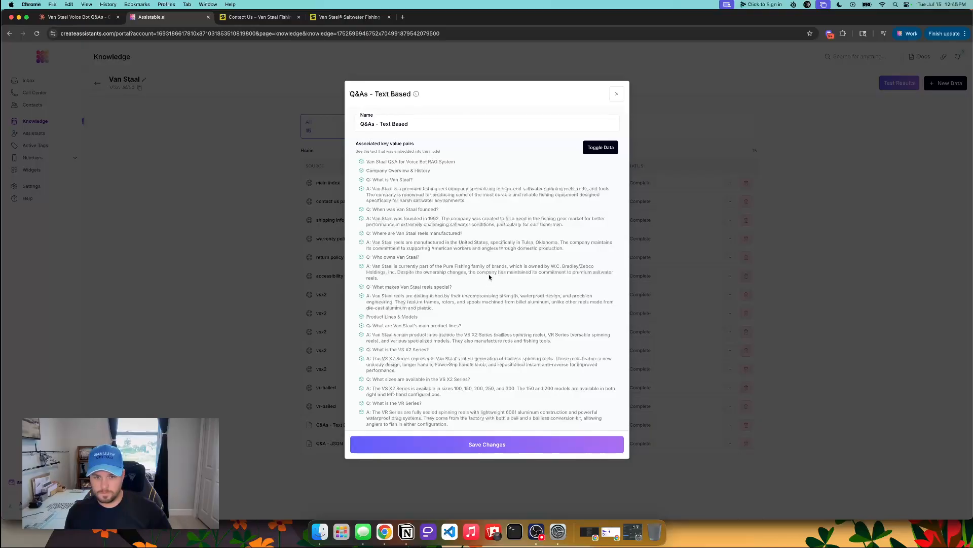
{"action": "triple_click", "coordinate": [492, 271]}
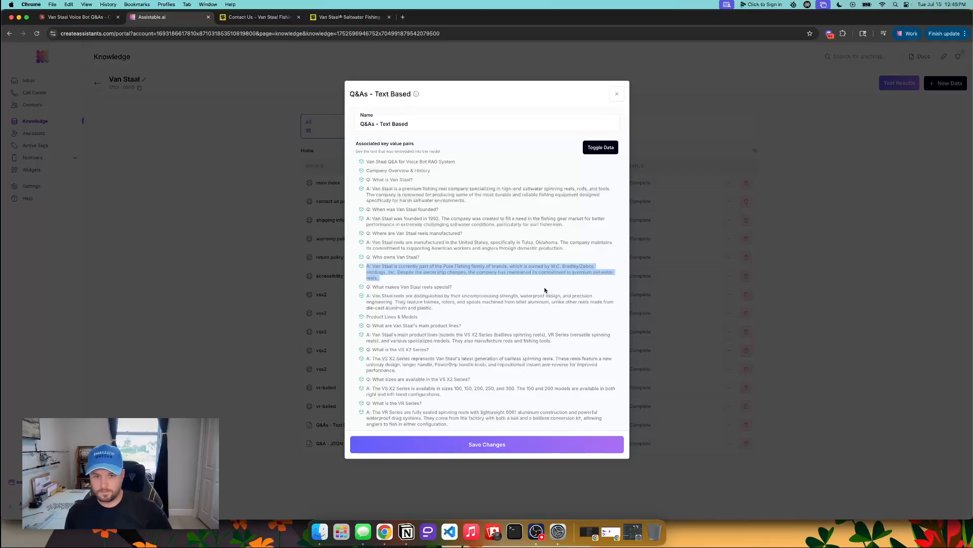
{"action": "triple_click", "coordinate": [477, 246]}
{"action": "left_click", "coordinate": [514, 285]}
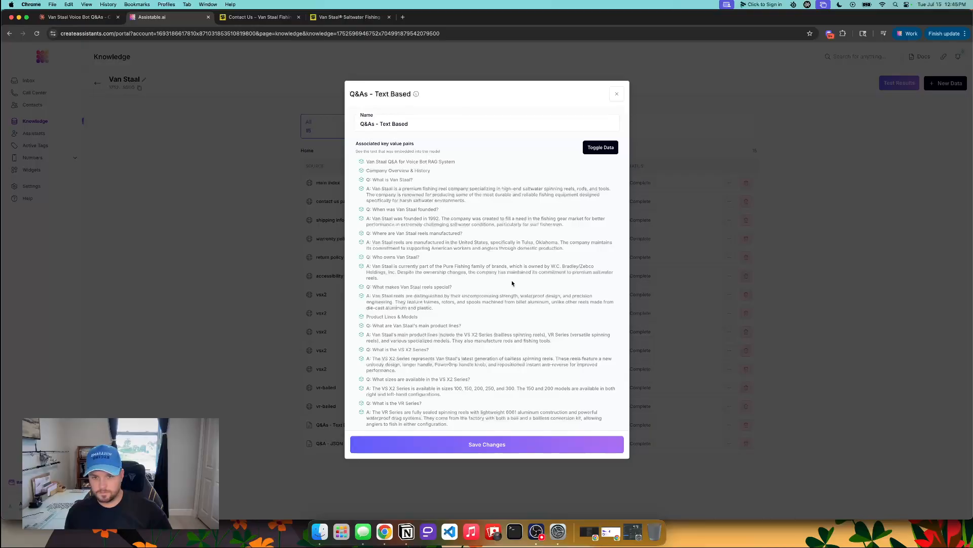
{"action": "triple_click", "coordinate": [508, 247]}
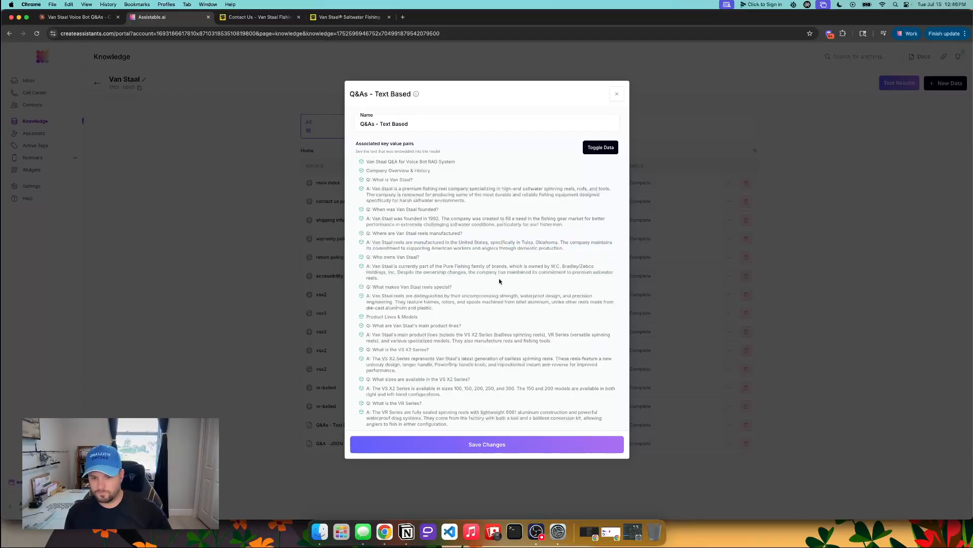
Skim the remaining Q&A pairs, recheck the answer about where the reels are manufactured, and close the source's details.
{"action": "scroll", "coordinate": [532, 333], "scroll_direction": "down", "scroll_amount": 10}
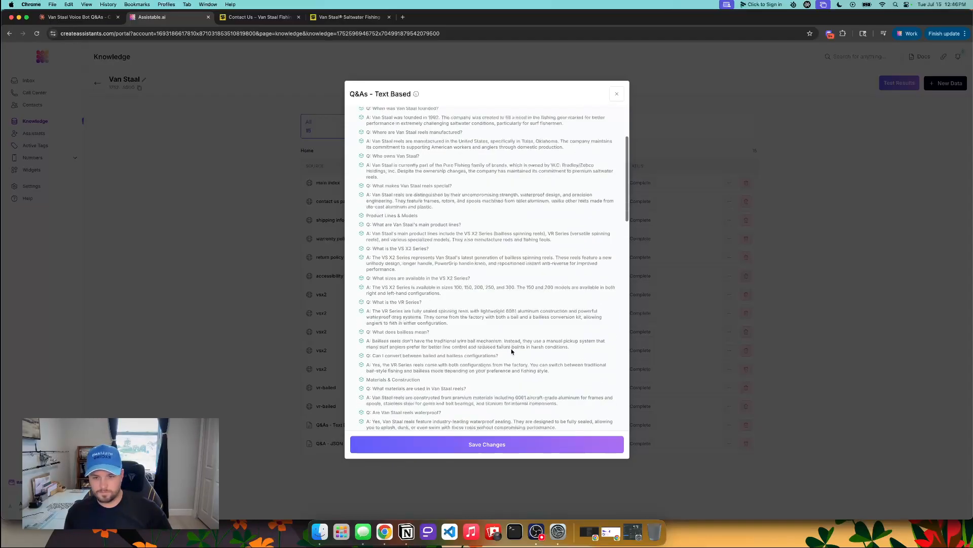
{"action": "scroll", "coordinate": [511, 350], "scroll_direction": "down", "scroll_amount": 12}
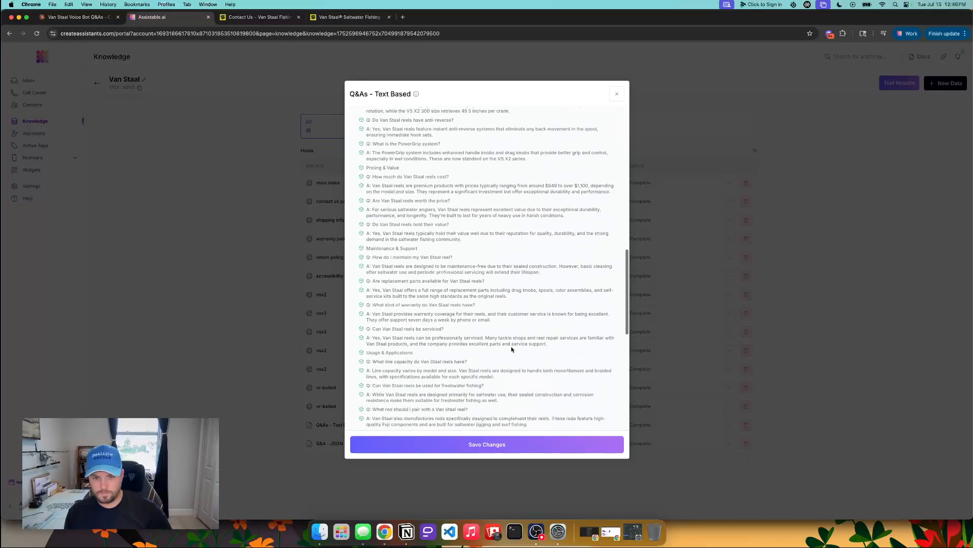
{"action": "scroll", "coordinate": [512, 350], "scroll_direction": "up", "scroll_amount": 20}
{"action": "double_click", "coordinate": [526, 247]}
{"action": "triple_click", "coordinate": [526, 247]}
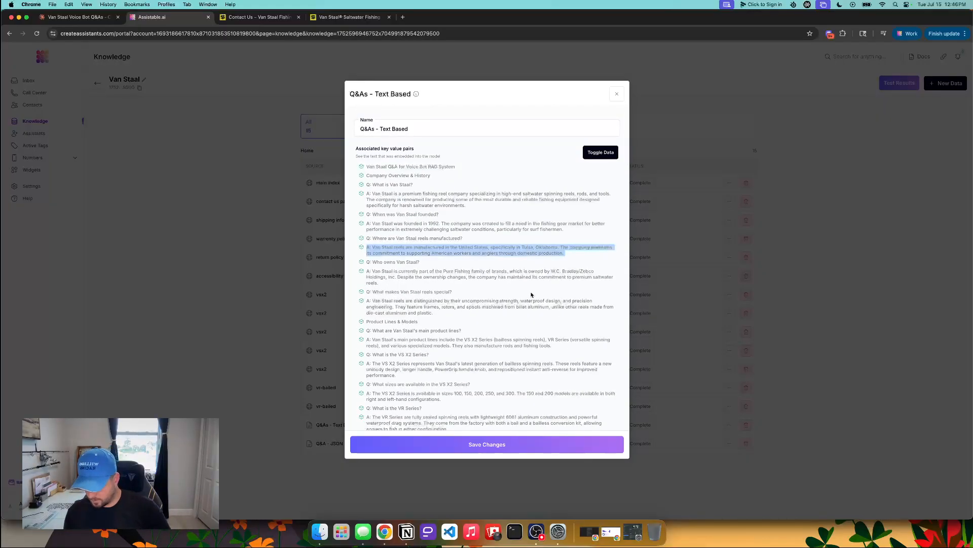
{"action": "left_click", "coordinate": [617, 94]}
Open the Voice RAG | Van Staal Example assistant and review its global prompt.
{"action": "left_click", "coordinate": [57, 135]}
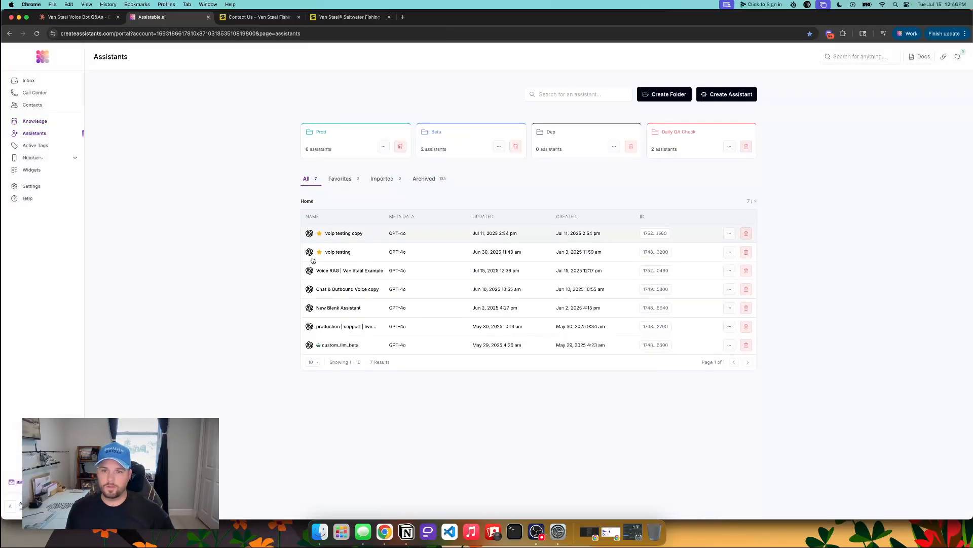
{"action": "left_click", "coordinate": [341, 273]}
{"action": "triple_click", "coordinate": [254, 150]}
{"action": "left_click", "coordinate": [338, 109]}
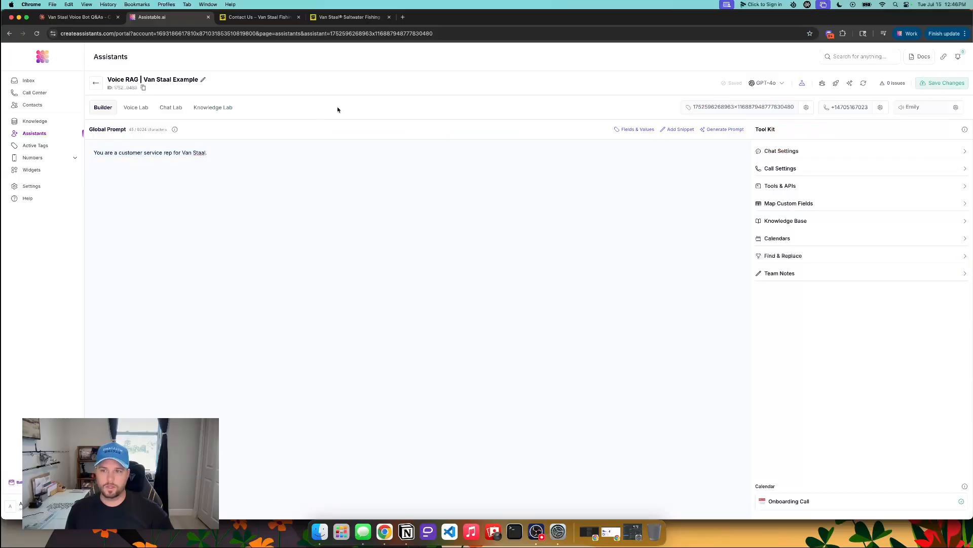
{"action": "triple_click", "coordinate": [247, 157]}
{"action": "left_click", "coordinate": [336, 121]}
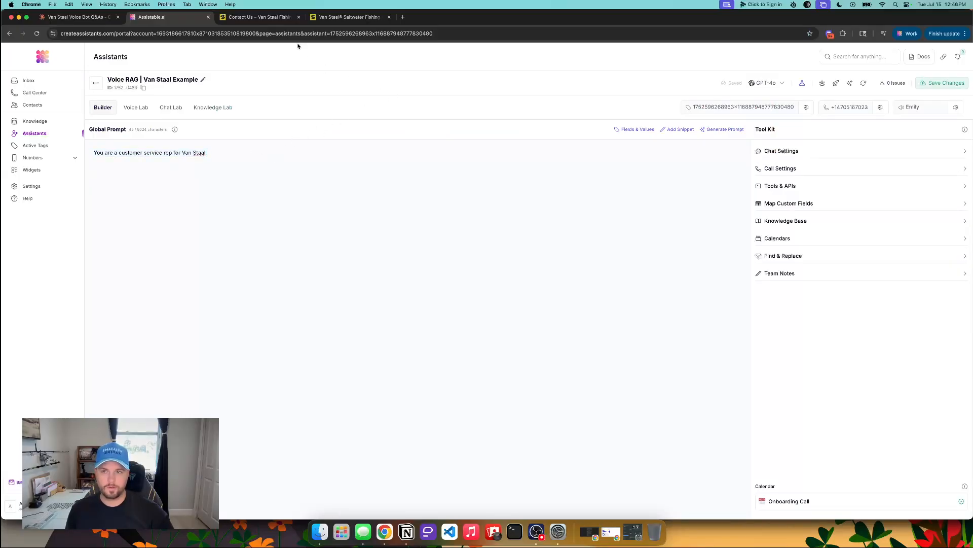
View the Van Staal website's home page and return to the assistant's global prompt in Assistable.ai.
{"action": "left_click", "coordinate": [259, 16]}
{"action": "left_click", "coordinate": [73, 79]}
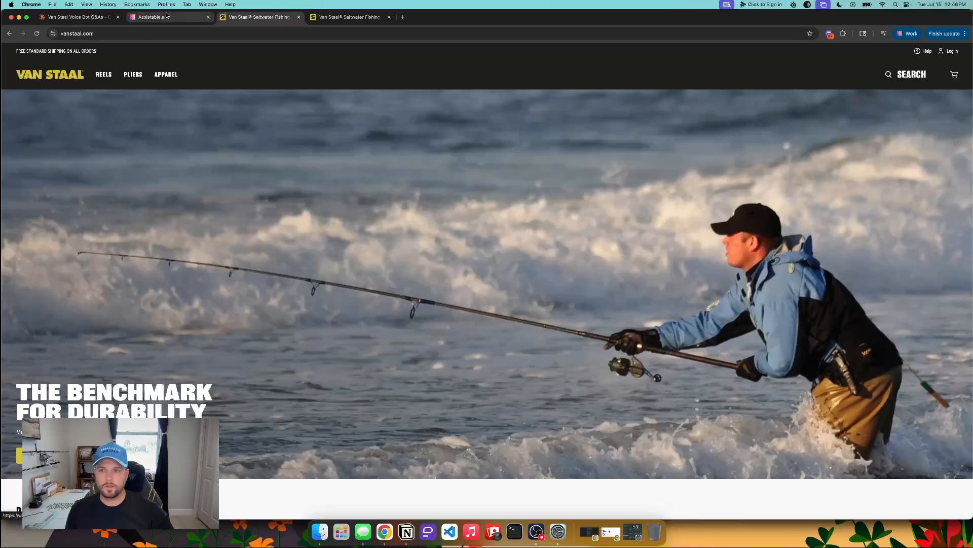
{"action": "left_click", "coordinate": [167, 16]}
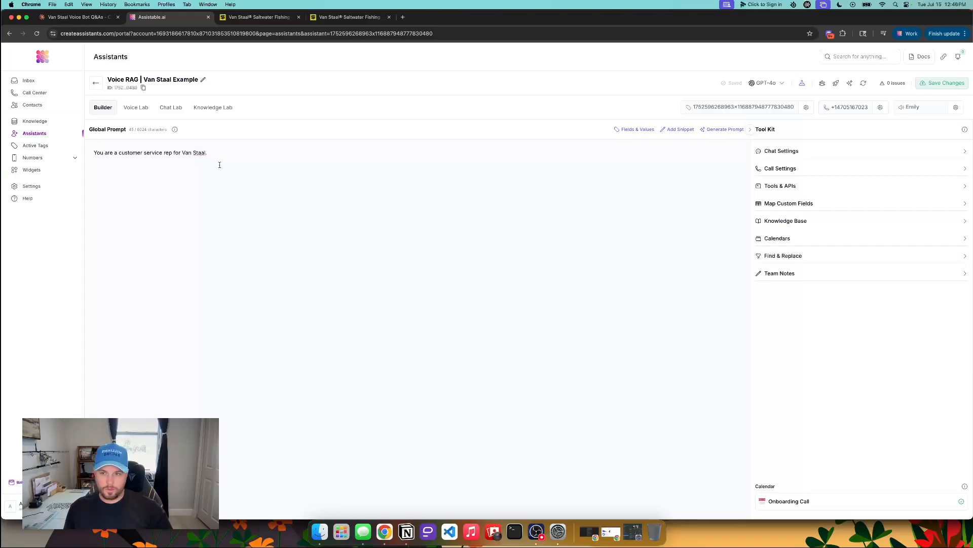
{"action": "key", "text": "super+a"}
Open the Van Staal knowledge base and review its full list of URL and text sources.
{"action": "left_click", "coordinate": [43, 123]}
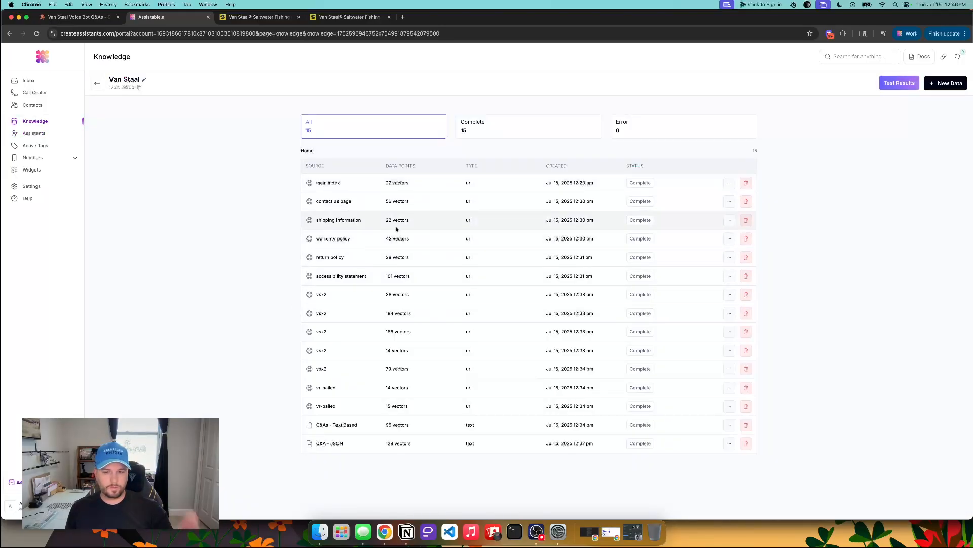
{"action": "left_click_drag", "start_coordinate": [316, 181], "coordinate": [626, 405]}
{"action": "left_click", "coordinate": [673, 440]}
{"action": "left_click_drag", "start_coordinate": [760, 484], "coordinate": [641, 459]}
{"action": "left_click_drag", "start_coordinate": [259, 206], "coordinate": [479, 276]}
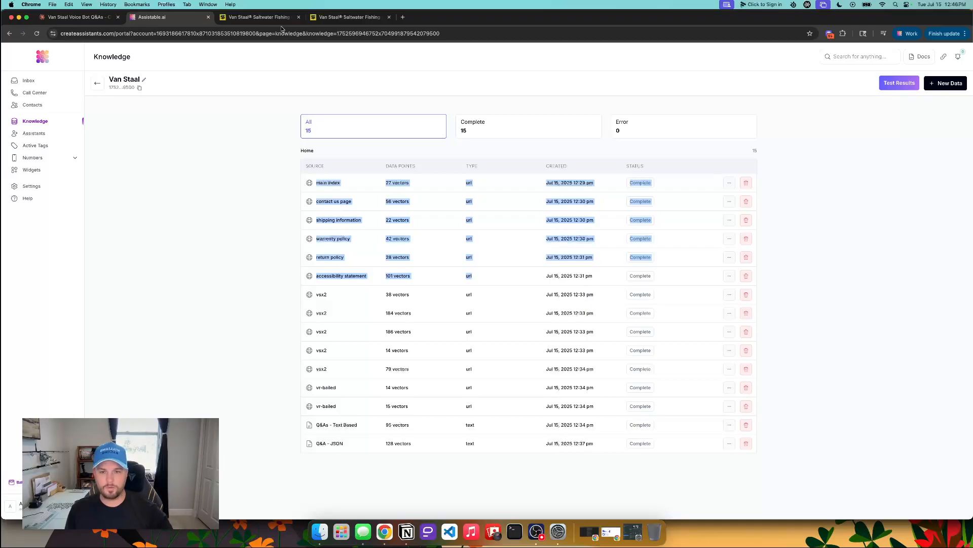
{"action": "left_click", "coordinate": [489, 350]}
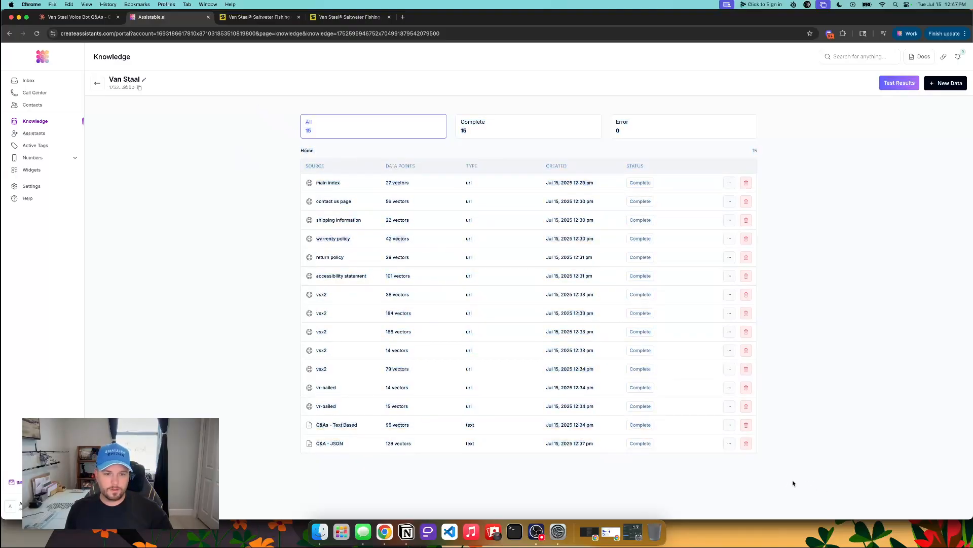
{"action": "left_click_drag", "start_coordinate": [788, 478], "coordinate": [220, 113]}
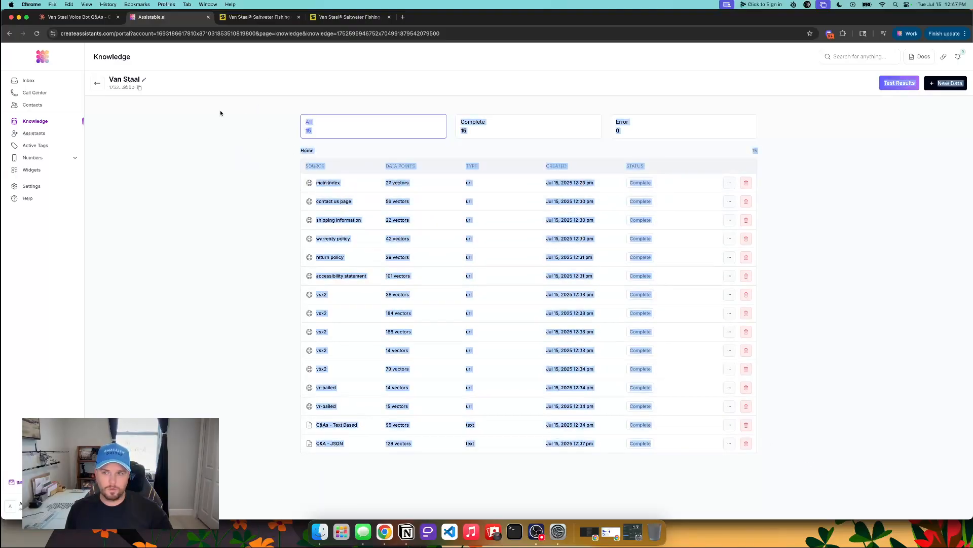
{"action": "left_click", "coordinate": [104, 128]}
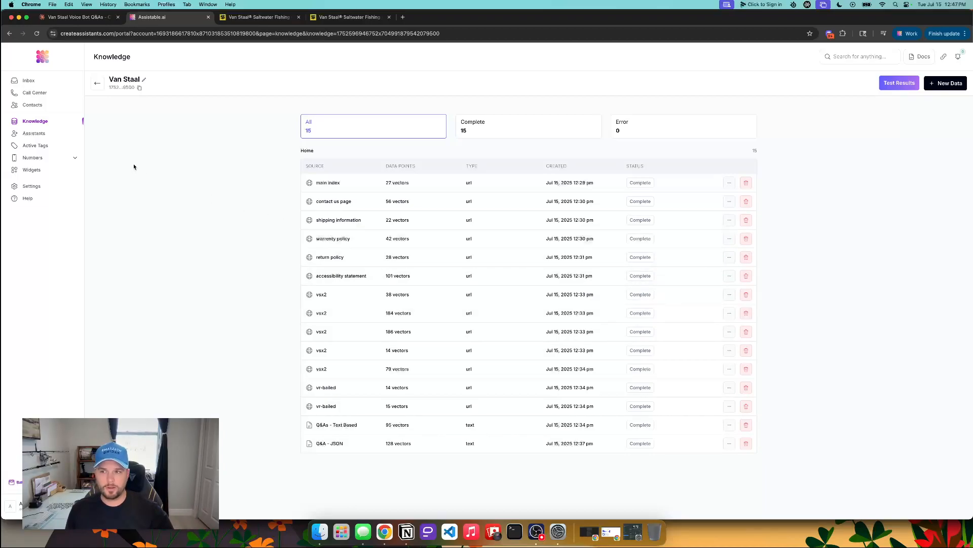
Reopen the Voice RAG | Van Staal Example assistant and check its global prompt text and character count.
{"action": "left_click", "coordinate": [31, 134]}
{"action": "left_click", "coordinate": [355, 269]}
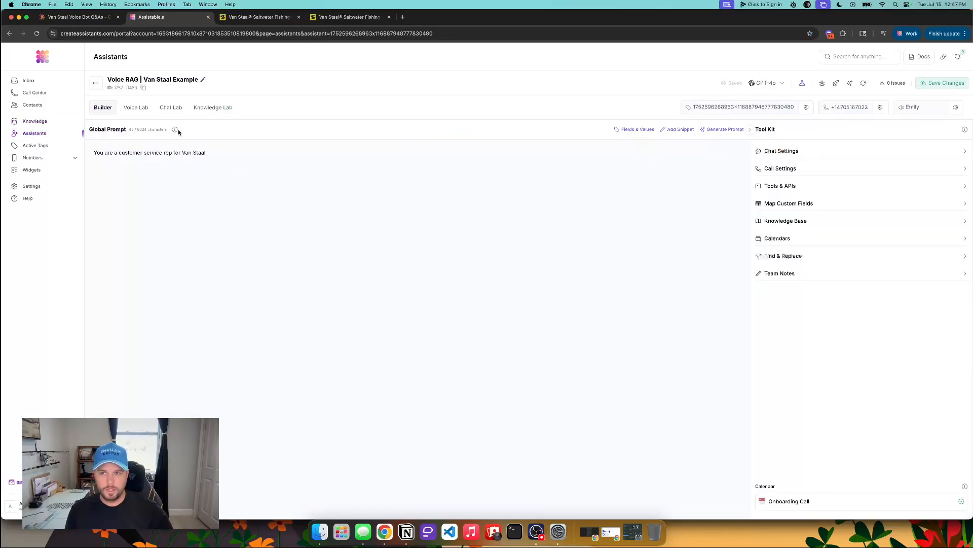
{"action": "left_click_drag", "start_coordinate": [213, 147], "coordinate": [136, 139]}
{"action": "double_click", "coordinate": [129, 131]}
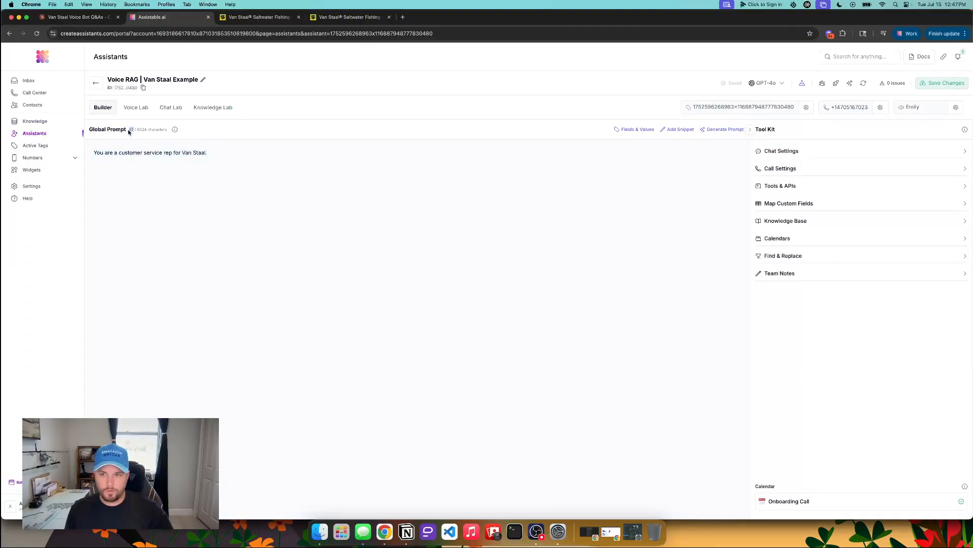
{"action": "key", "text": "super+a"}
{"action": "left_click", "coordinate": [434, 159]}
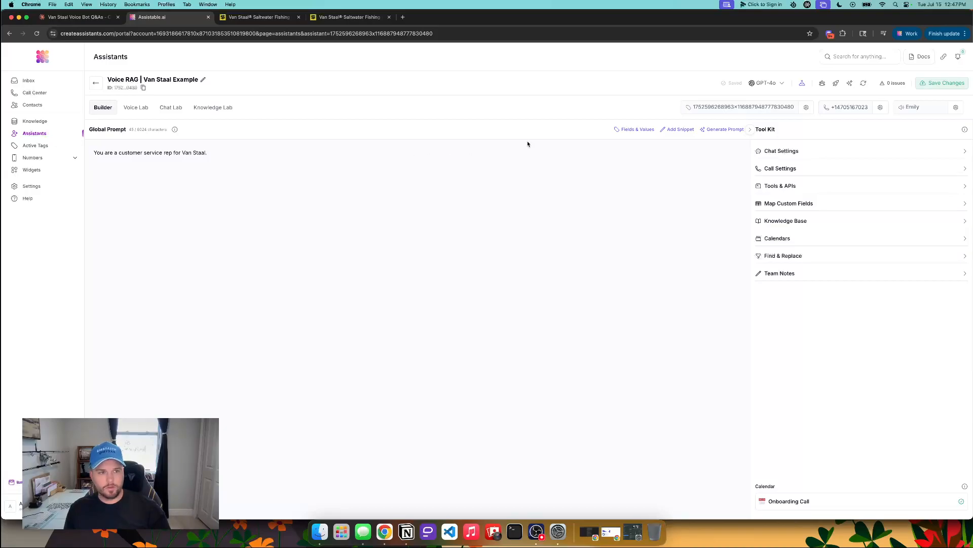
{"action": "triple_click", "coordinate": [227, 160]}
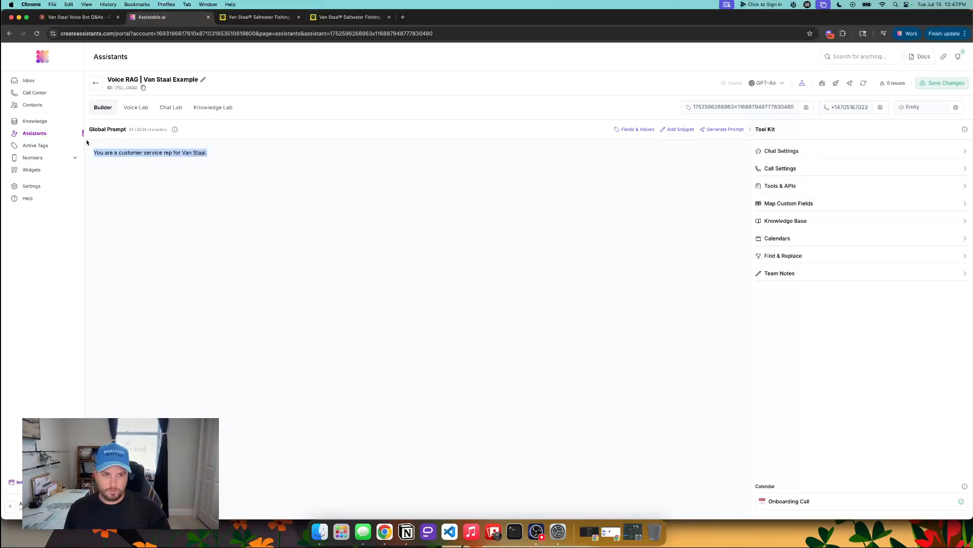